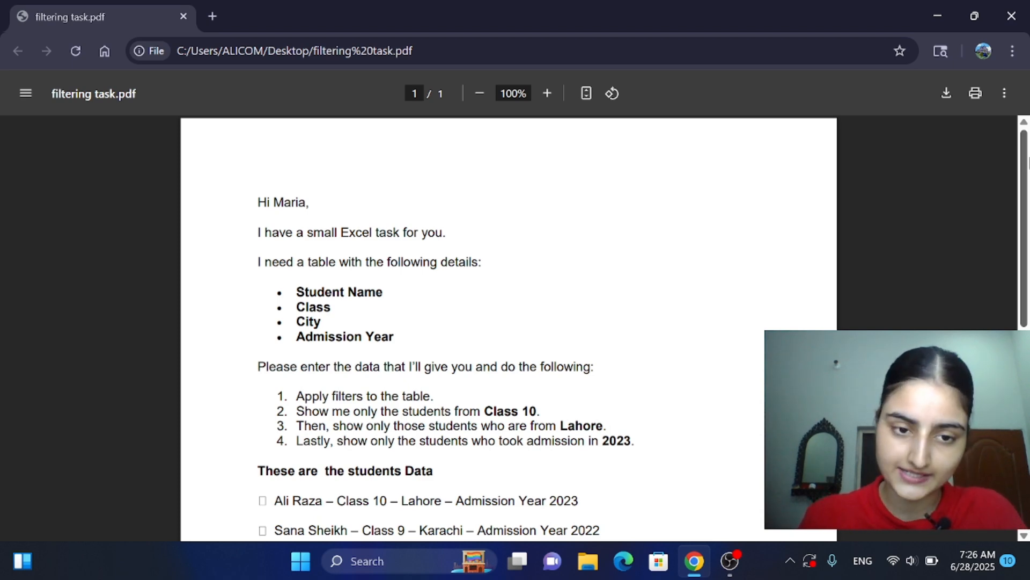
Step: Switch to Excel 2016 and create a blank workbook for the student table described in the PDF
{"action": "scroll", "coordinate": [1028, 161], "scroll_direction": "down", "scroll_amount": 7}
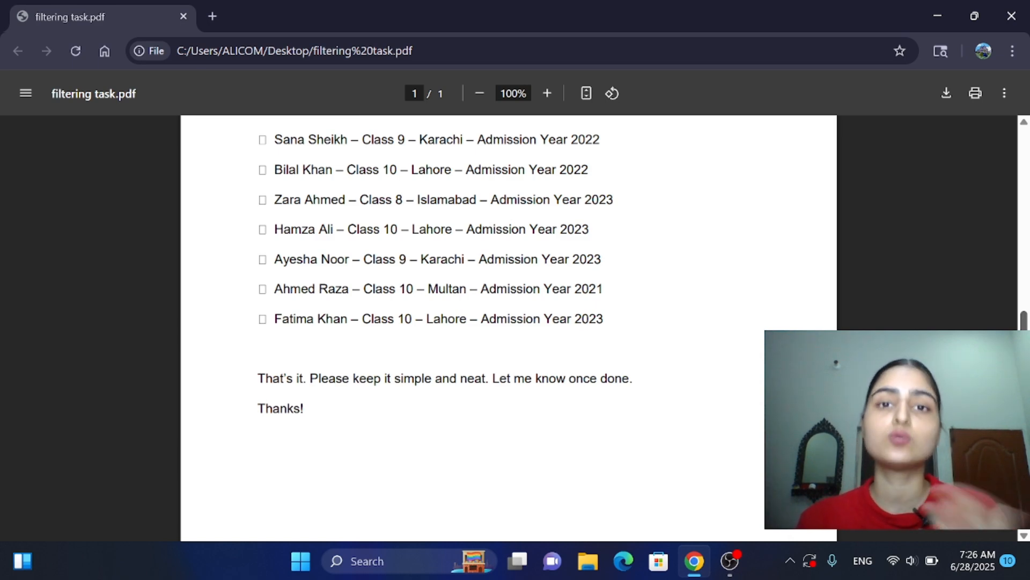
{"action": "left_click_drag", "start_coordinate": [1026, 344], "coordinate": [1028, 139]}
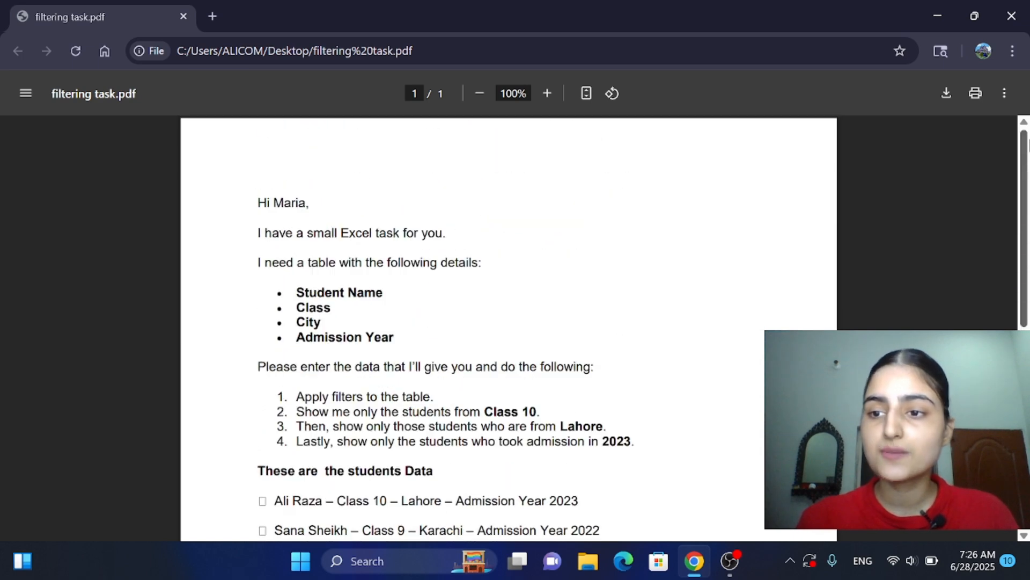
{"action": "left_click", "coordinate": [388, 555]}
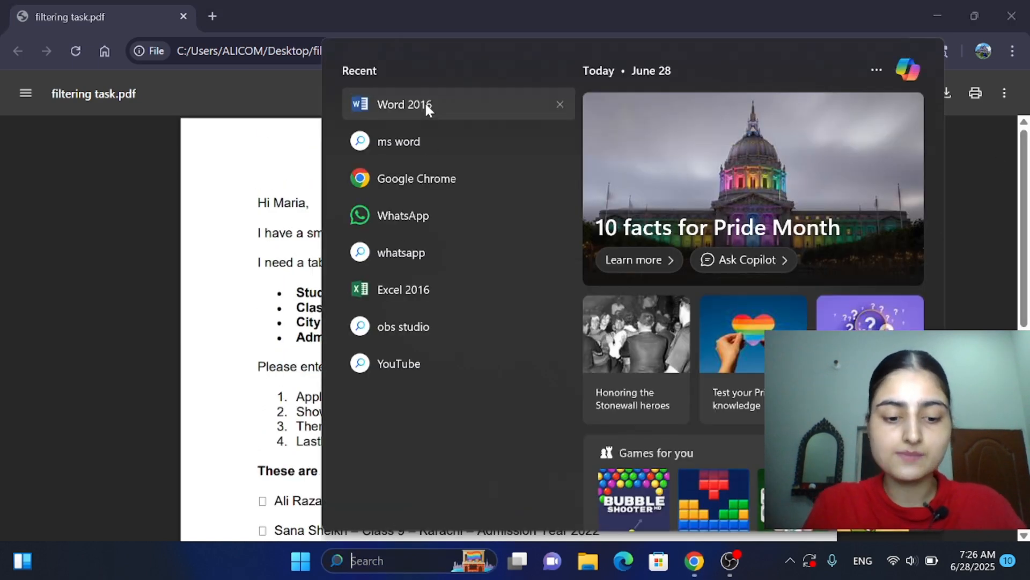
{"action": "type", "text": "excel"}
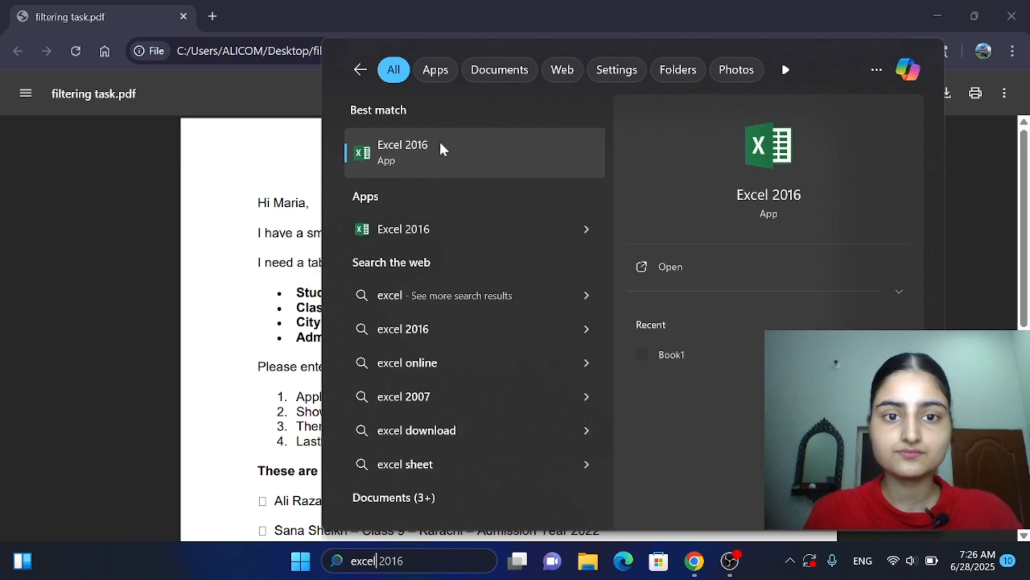
{"action": "left_click", "coordinate": [447, 159]}
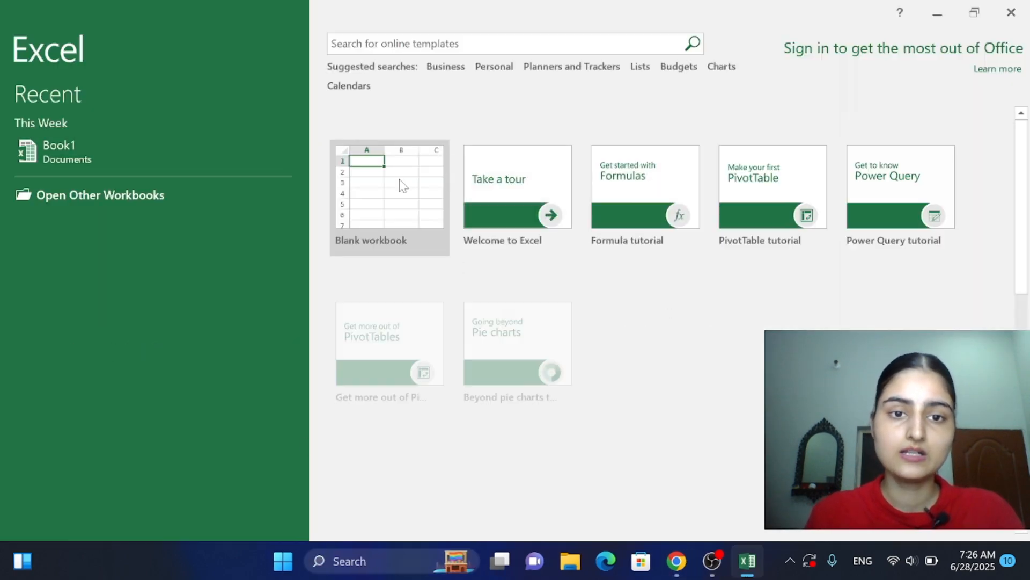
{"action": "left_click", "coordinate": [400, 183]}
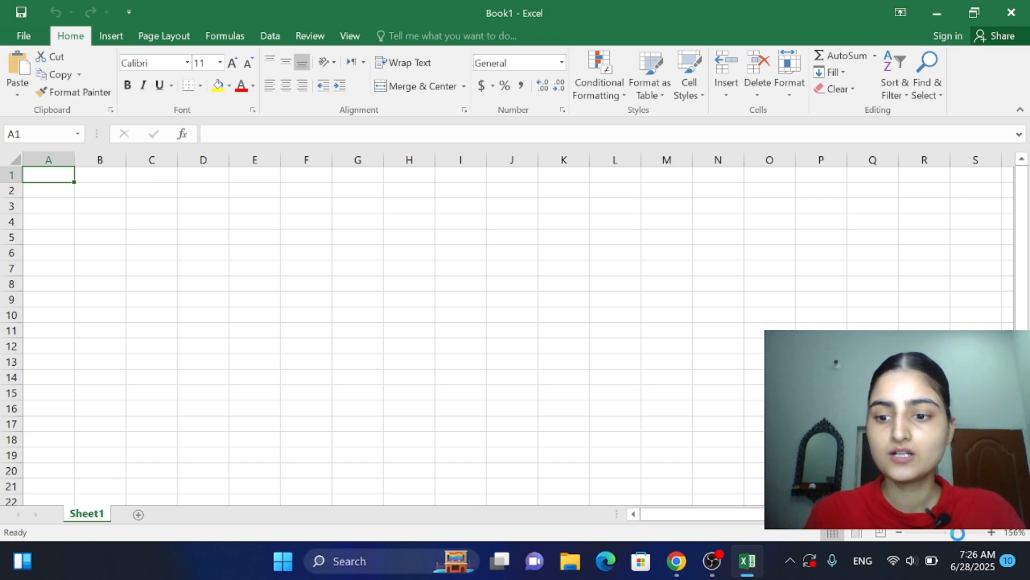
{"action": "left_click", "coordinate": [959, 533]}
{"action": "left_click", "coordinate": [1023, 285]}
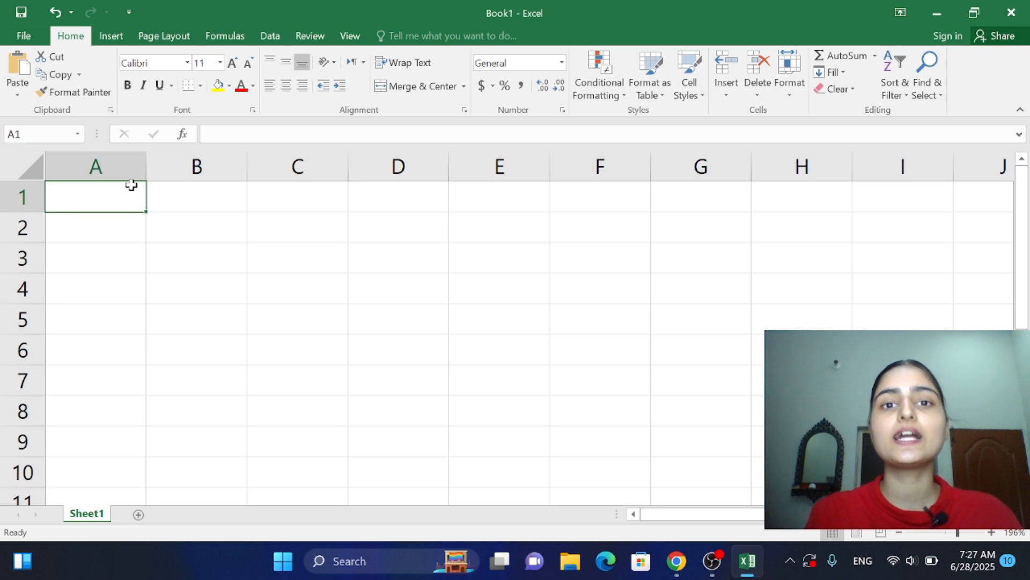
Step: Switch to filtering task.pdf in Chrome and read the required table columns and the four filtering instructions
{"action": "left_click", "coordinate": [676, 561]}
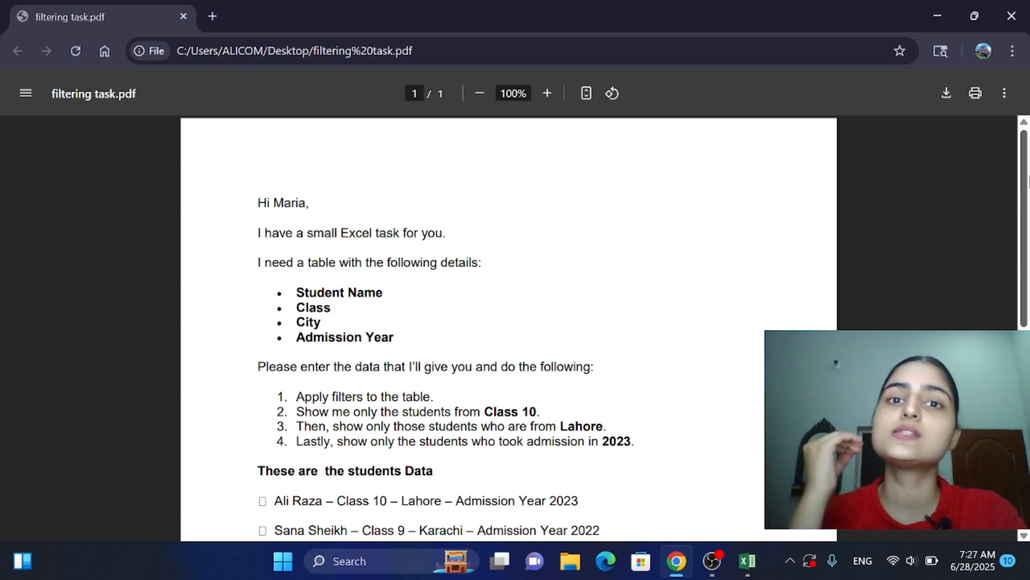
{"action": "scroll", "coordinate": [509, 327], "scroll_direction": "down", "scroll_amount": 1}
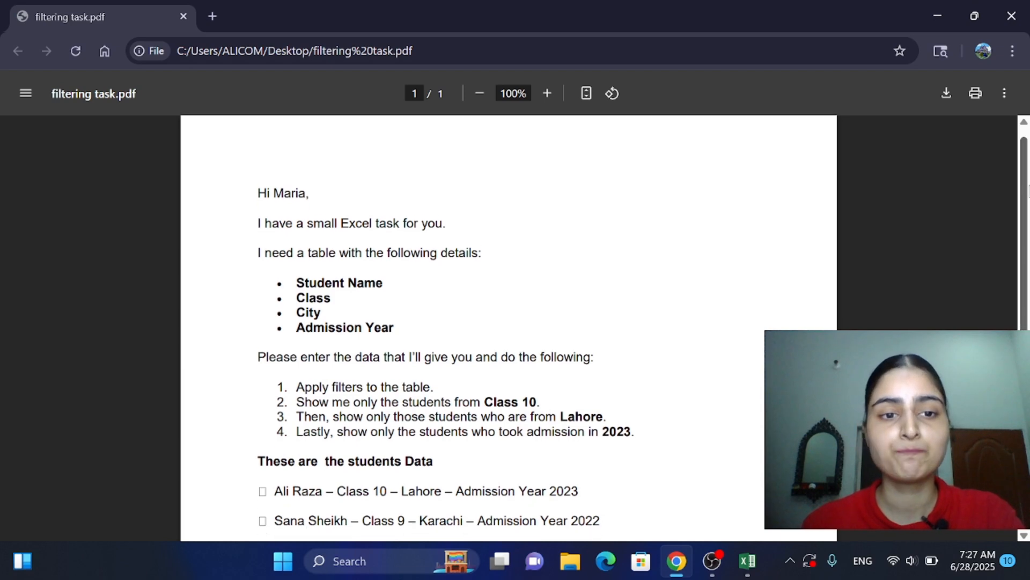
{"action": "scroll", "coordinate": [508, 327], "scroll_direction": "down", "scroll_amount": 2}
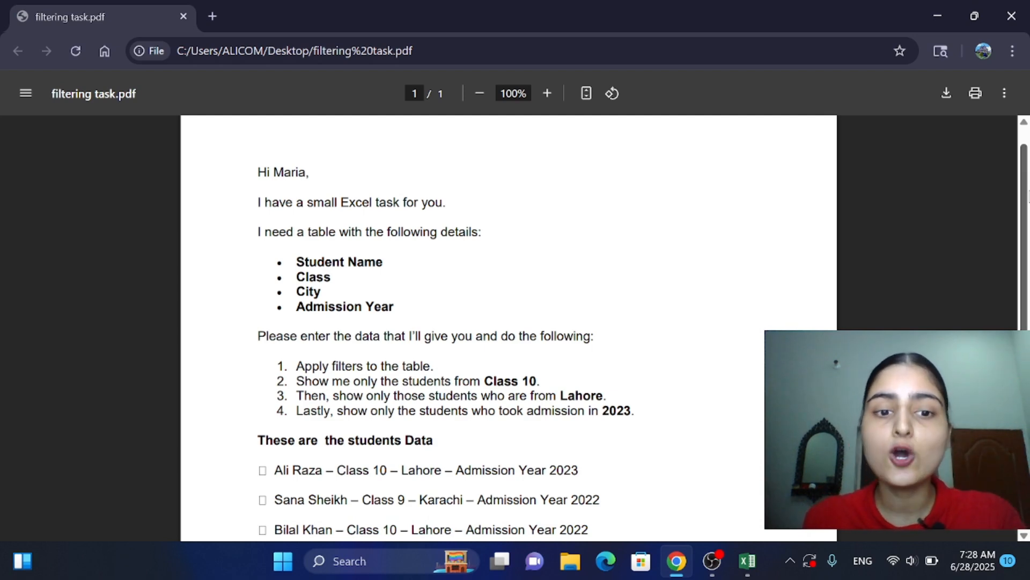
{"action": "left_click_drag", "start_coordinate": [1027, 195], "coordinate": [1021, 260]}
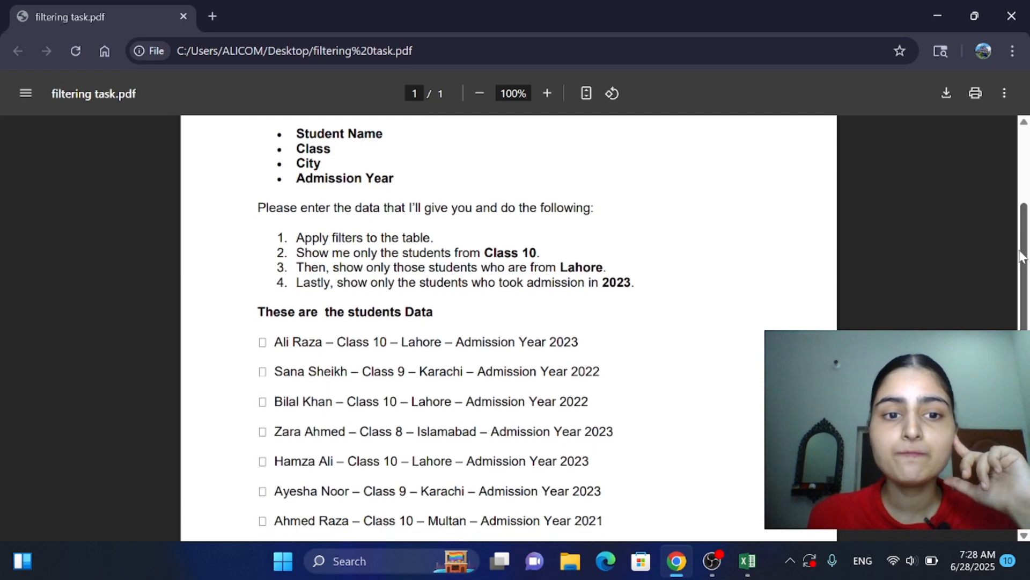
{"action": "left_click_drag", "start_coordinate": [297, 238], "coordinate": [433, 312]}
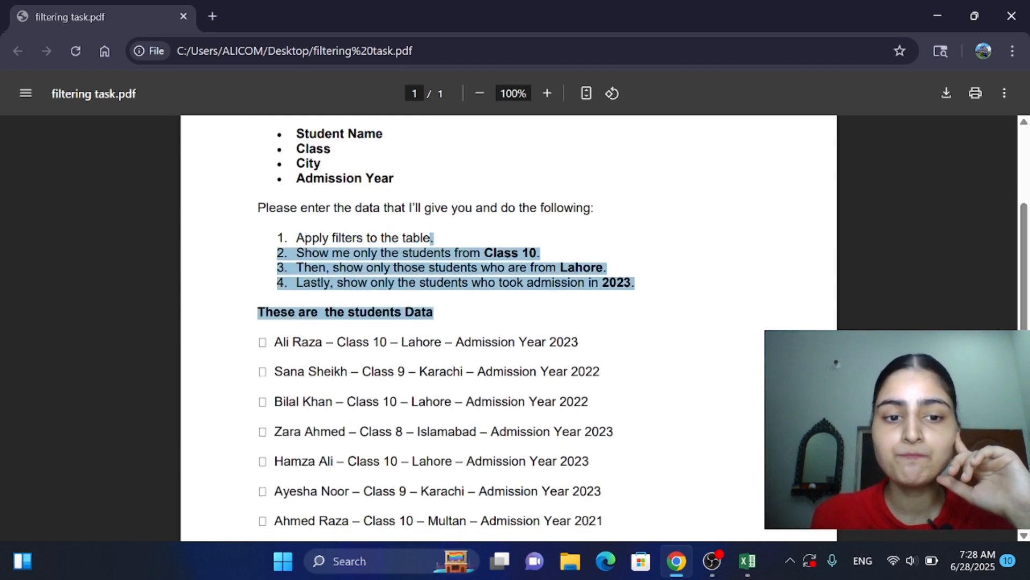
{"action": "left_click_drag", "start_coordinate": [268, 341], "coordinate": [578, 342]}
{"action": "left_click", "coordinate": [578, 344]}
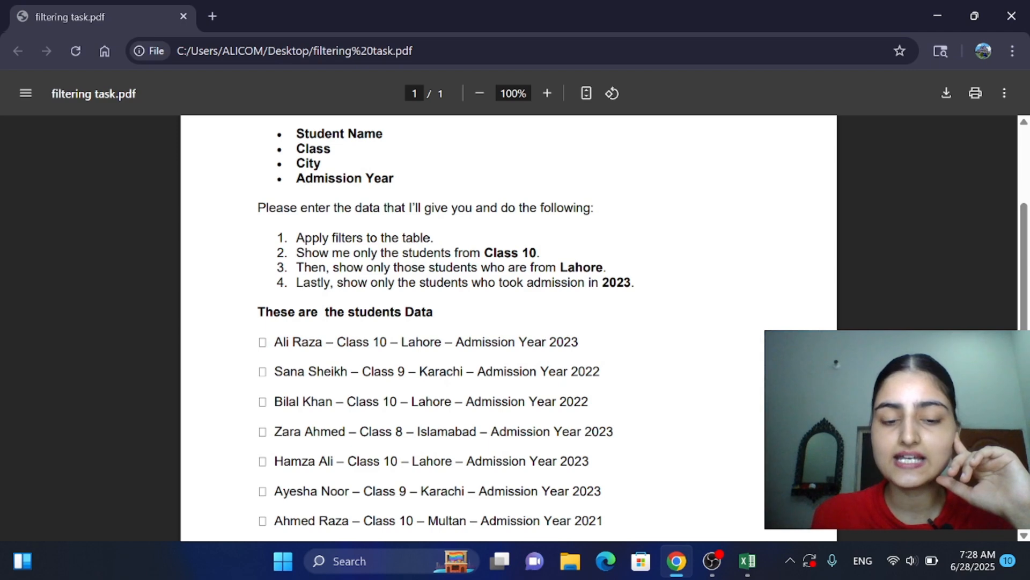
{"action": "triple_click", "coordinate": [406, 461]}
{"action": "left_click", "coordinate": [669, 444]}
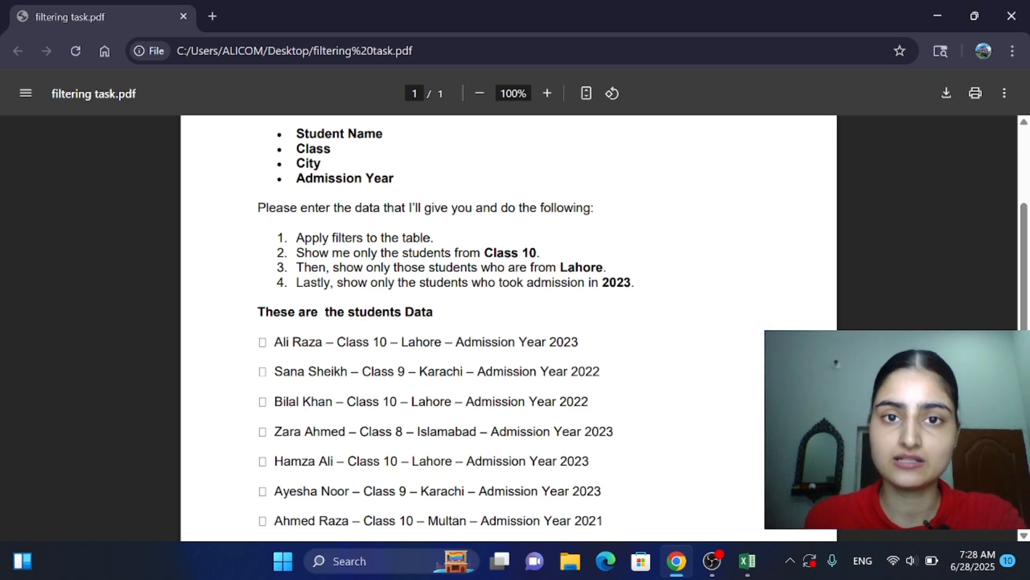
{"action": "left_click_drag", "start_coordinate": [296, 238], "coordinate": [433, 239]}
{"action": "left_click", "coordinate": [436, 239]}
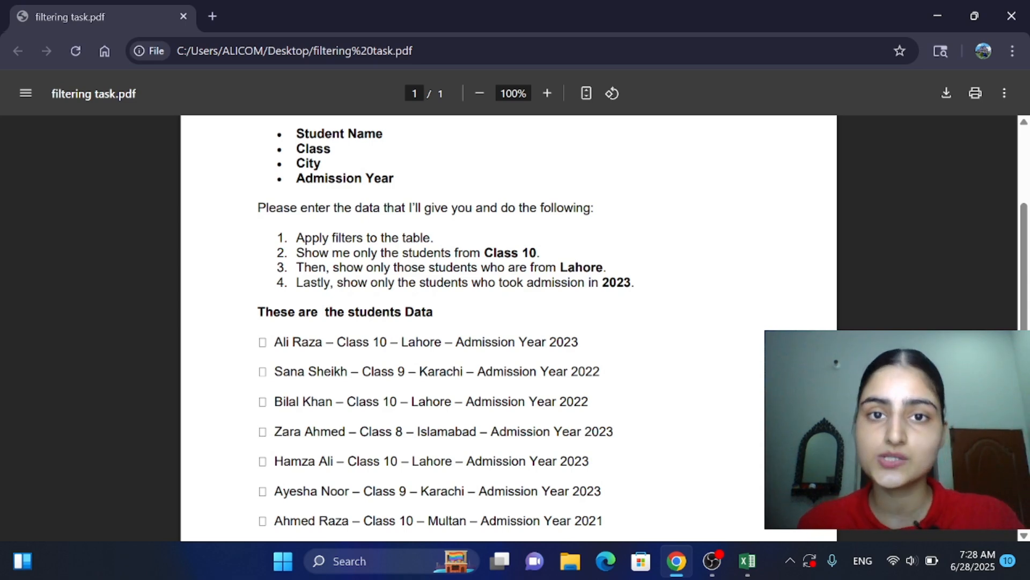
Step: Examine the student list in the PDF, comparing each entry's class, city and admission year with the filter conditions
{"action": "left_click_drag", "start_coordinate": [1024, 242], "coordinate": [1018, 284]}
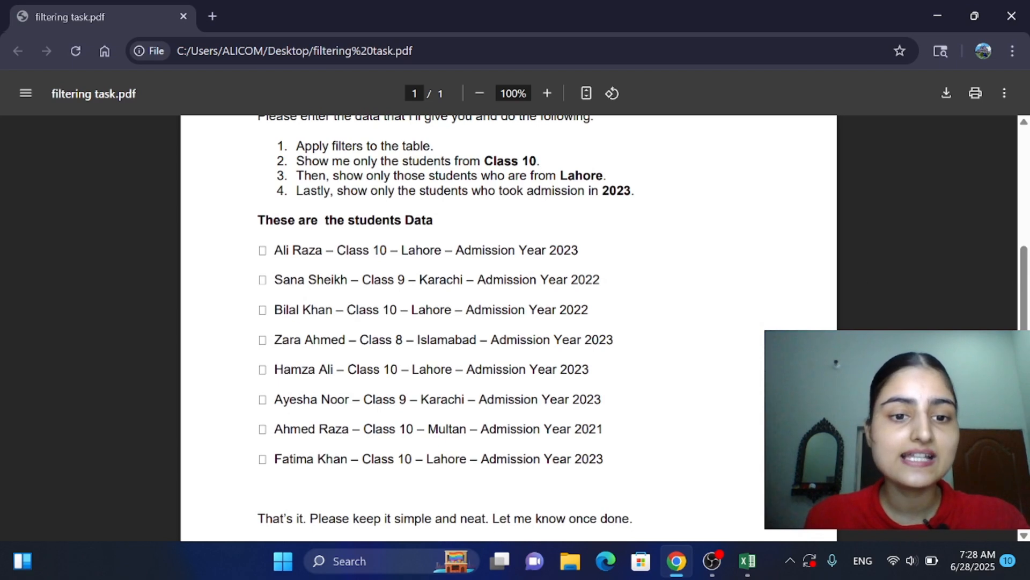
{"action": "left_click_drag", "start_coordinate": [359, 281], "coordinate": [268, 283]}
{"action": "left_click", "coordinate": [258, 294]}
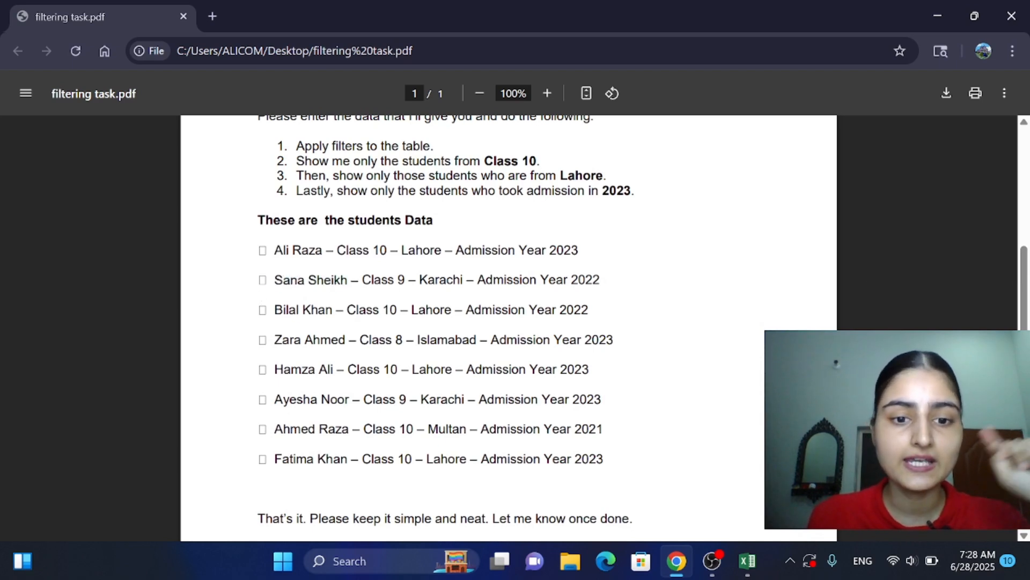
{"action": "left_click_drag", "start_coordinate": [358, 340], "coordinate": [267, 342]}
{"action": "left_click", "coordinate": [267, 344]}
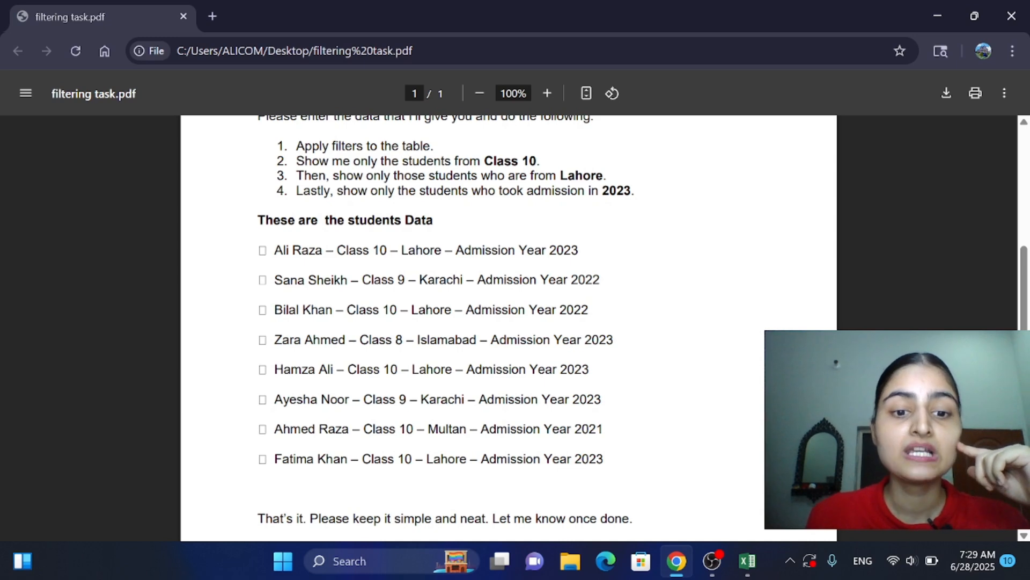
{"action": "left_click_drag", "start_coordinate": [354, 400], "coordinate": [268, 400]}
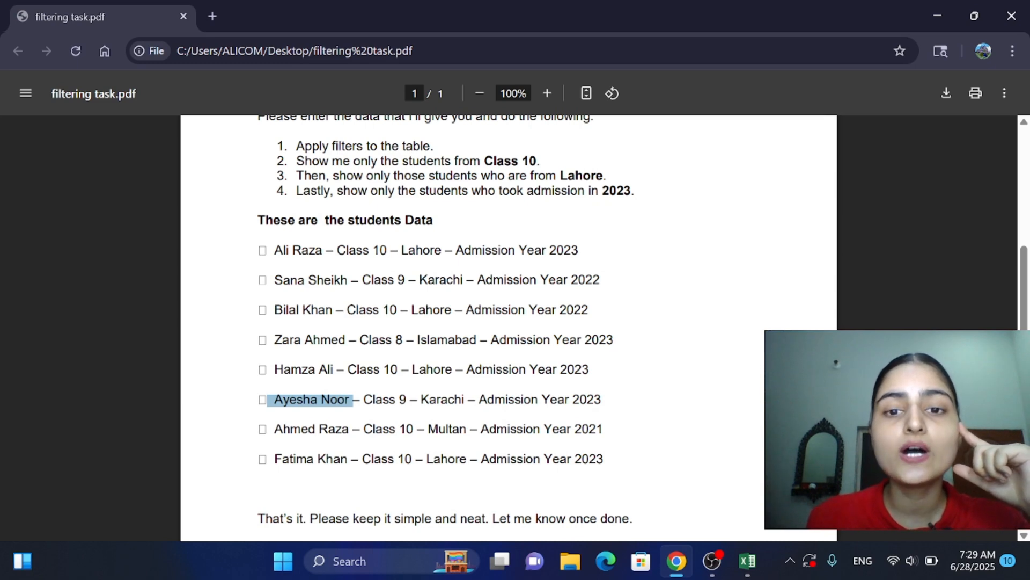
{"action": "left_click_drag", "start_coordinate": [607, 176], "coordinate": [560, 176]}
{"action": "left_click", "coordinate": [716, 308]}
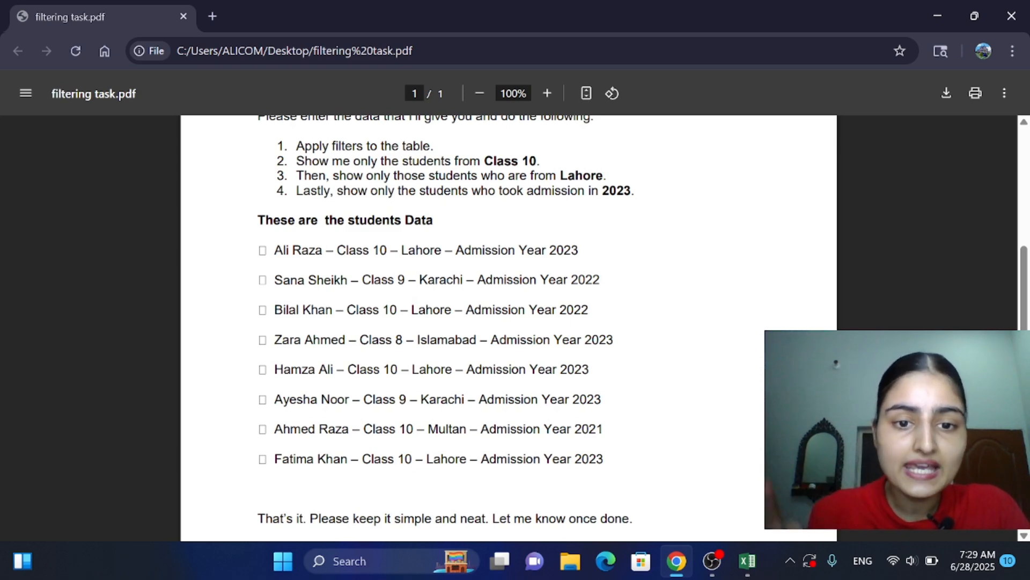
{"action": "left_click_drag", "start_coordinate": [417, 428], "coordinate": [466, 429]}
{"action": "left_click", "coordinate": [467, 429]}
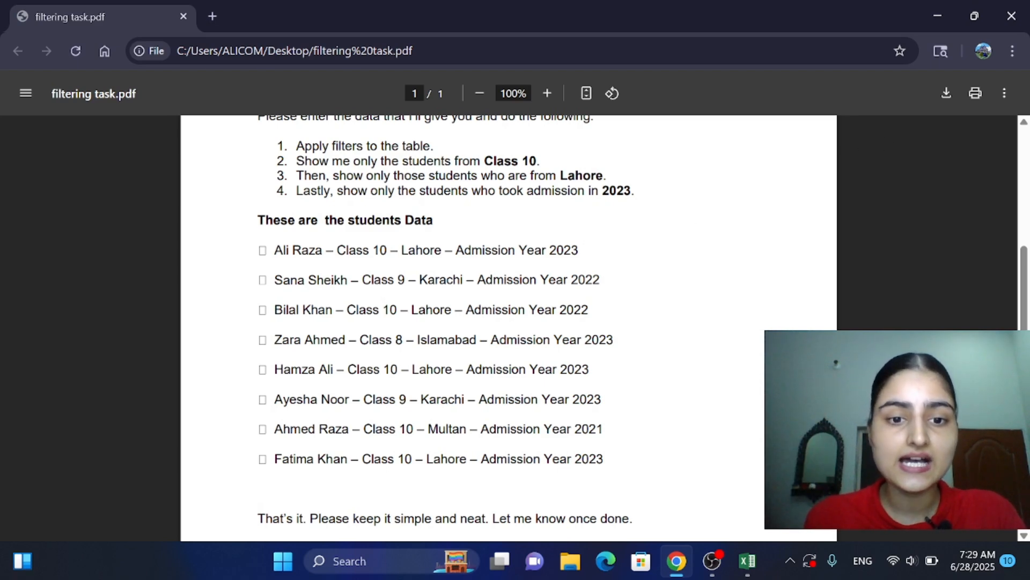
{"action": "triple_click", "coordinate": [606, 313]}
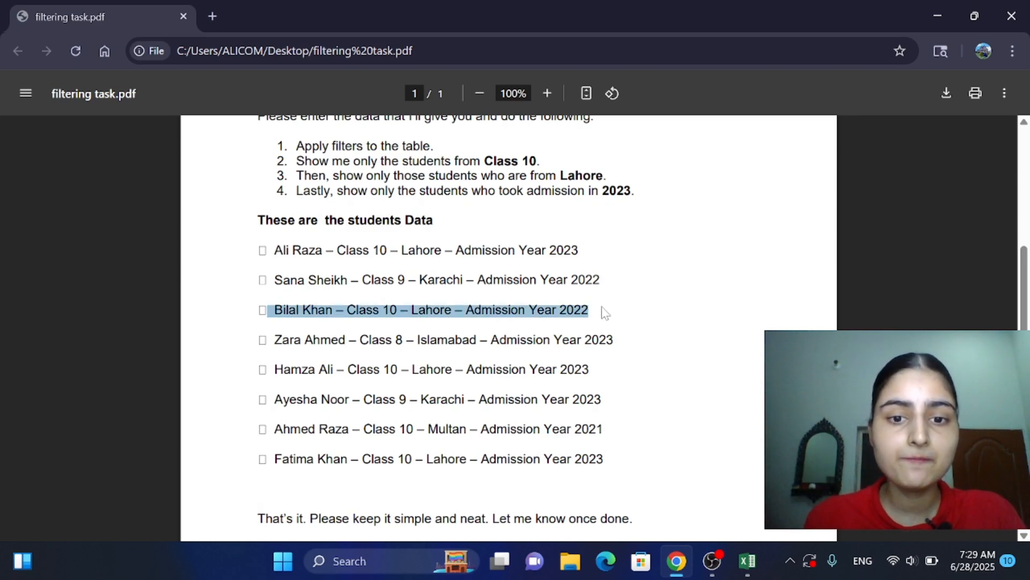
{"action": "left_click", "coordinate": [613, 314]}
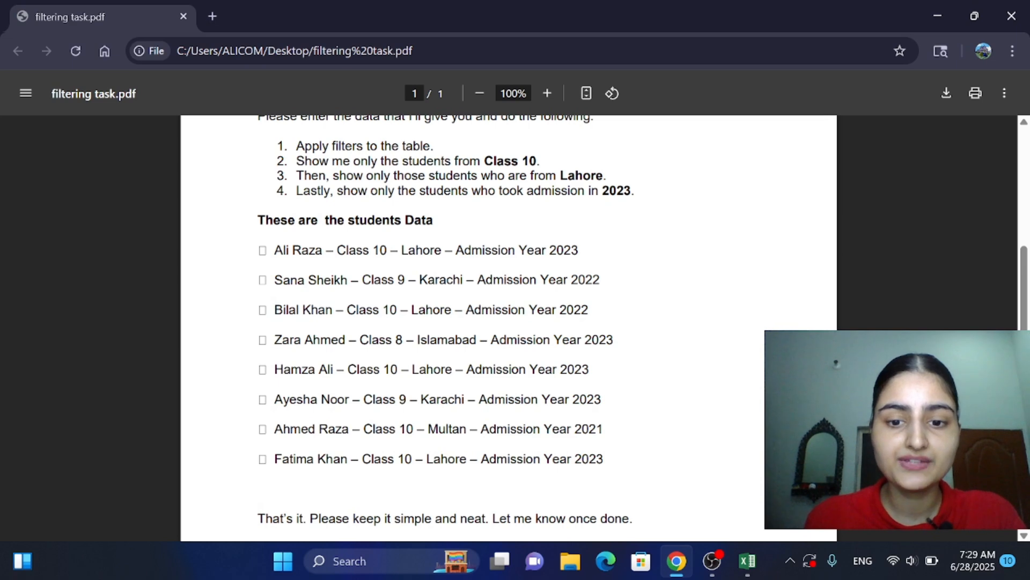
{"action": "triple_click", "coordinate": [591, 429]}
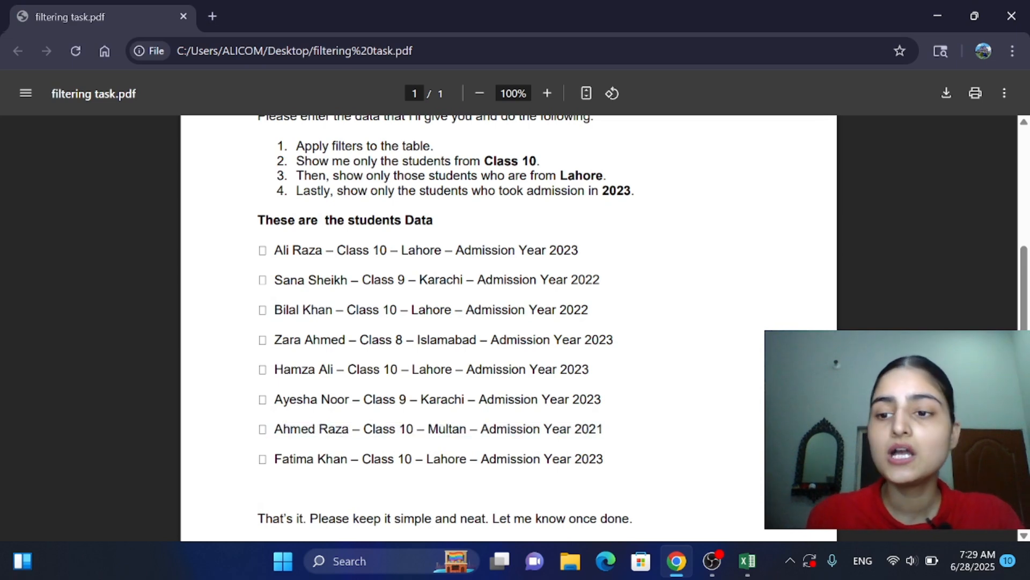
Step: Review the closing note of the PDF, the start of the student data and the list of required column headings
{"action": "scroll", "coordinate": [509, 322], "scroll_direction": "down", "scroll_amount": 3}
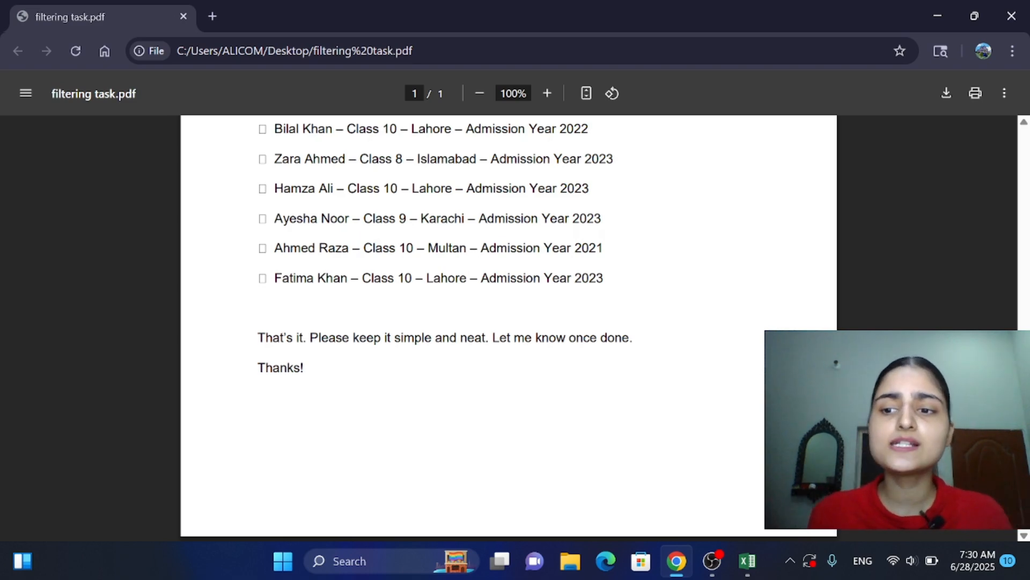
{"action": "scroll", "coordinate": [509, 322], "scroll_direction": "up", "scroll_amount": 4}
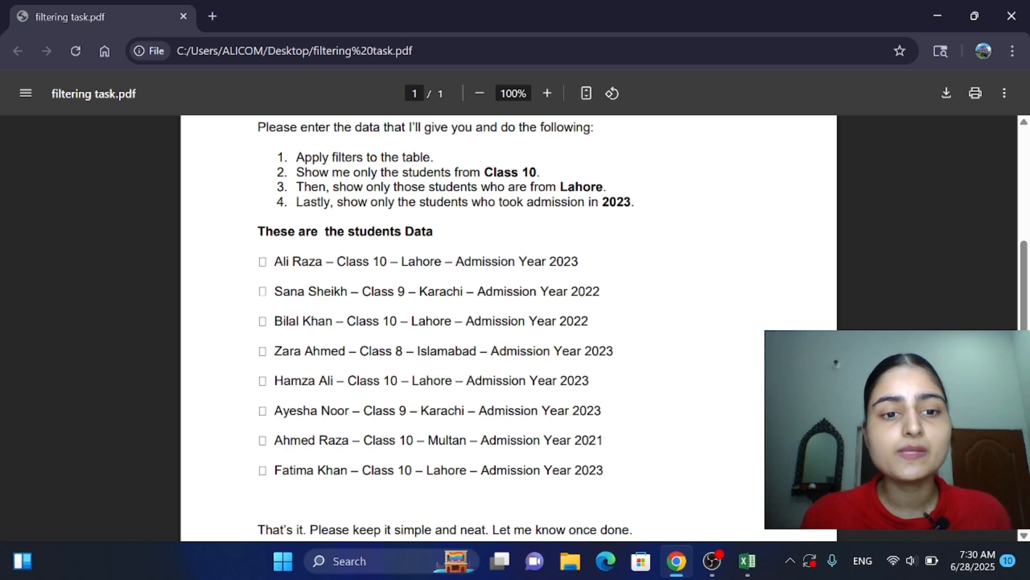
{"action": "left_click_drag", "start_coordinate": [268, 231], "coordinate": [435, 261]}
{"action": "left_click", "coordinate": [436, 261]}
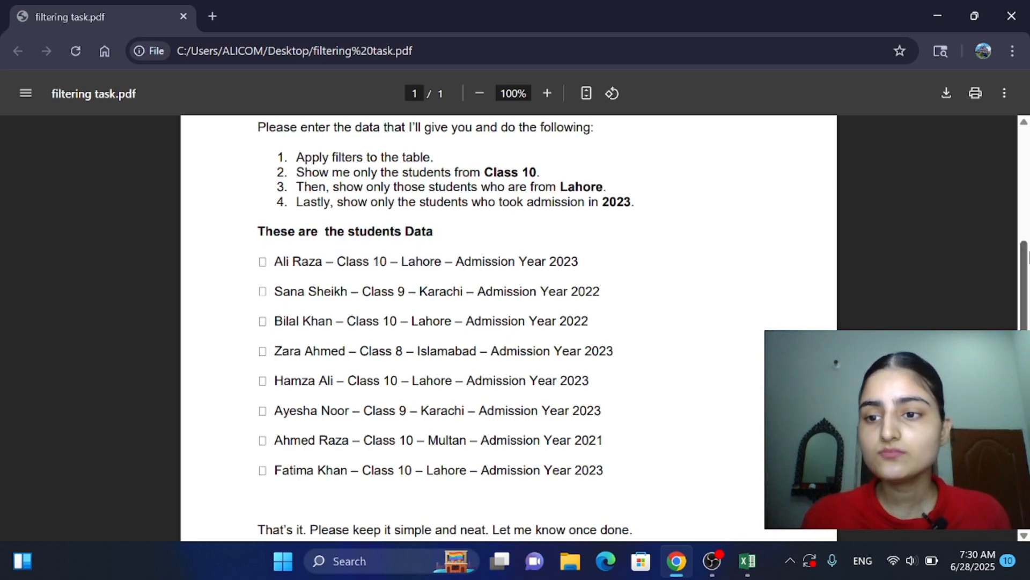
{"action": "scroll", "coordinate": [774, 207], "scroll_direction": "up", "scroll_amount": 3}
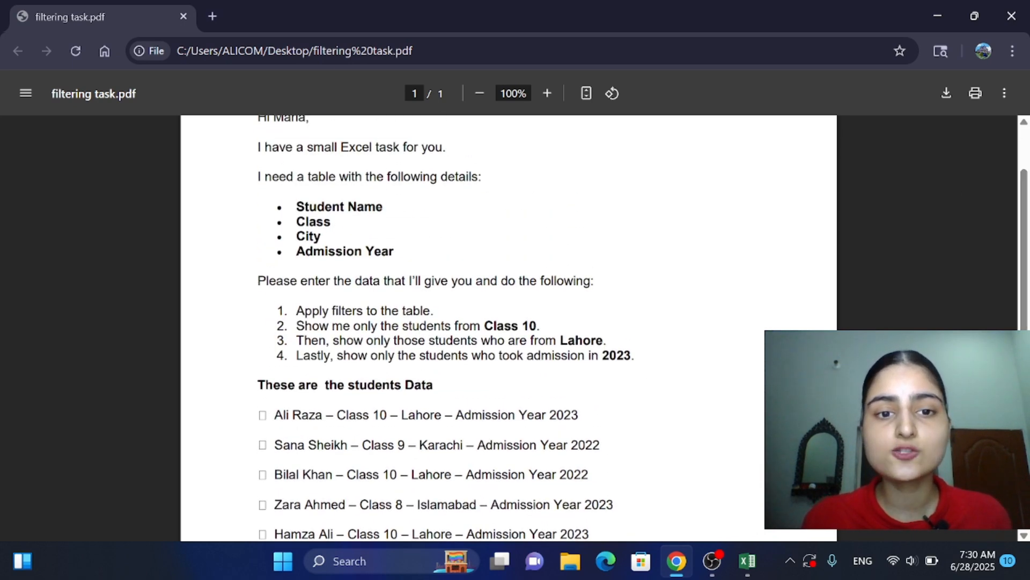
{"action": "left_click_drag", "start_coordinate": [384, 208], "coordinate": [318, 208]}
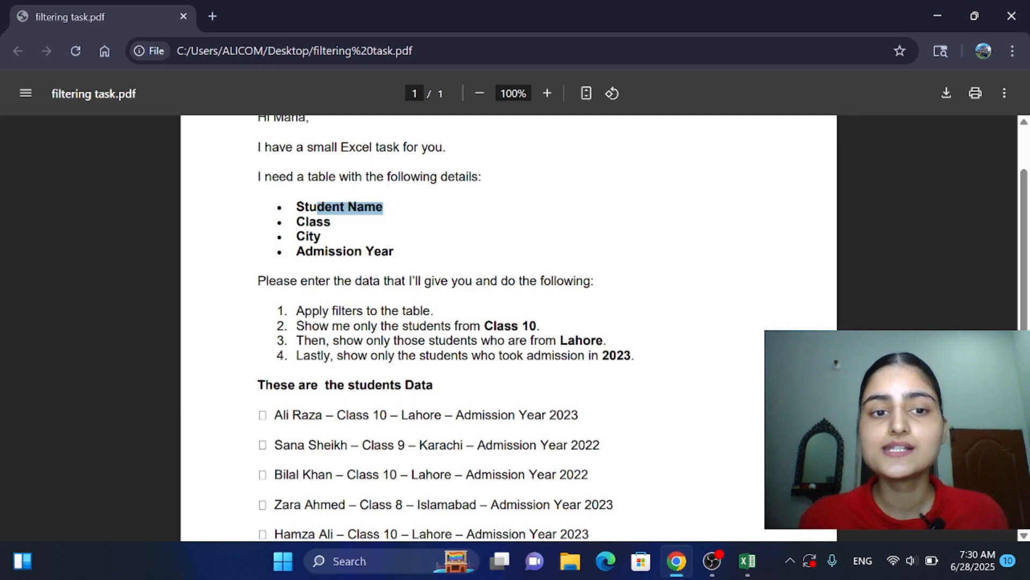
{"action": "left_click", "coordinate": [330, 222]}
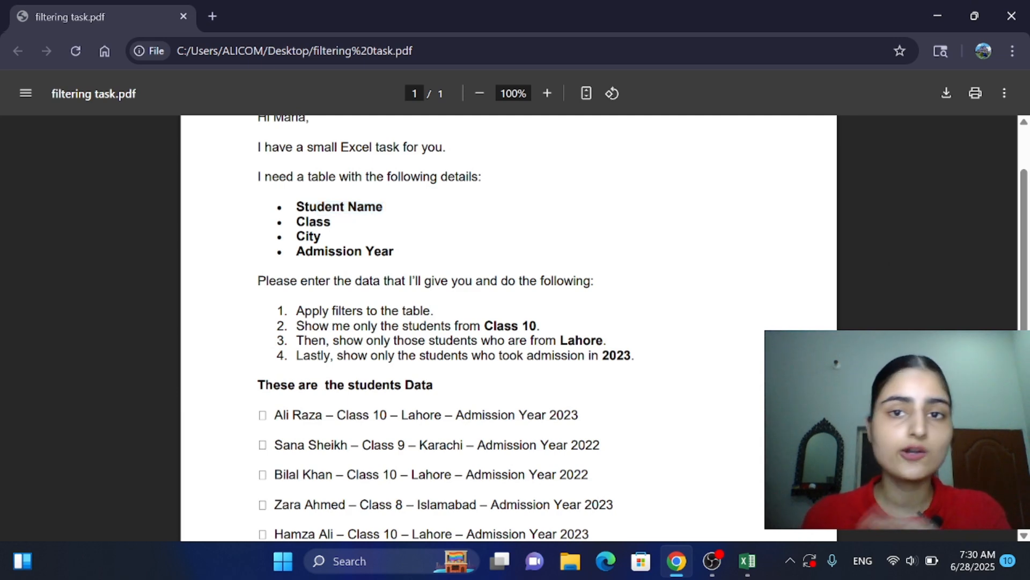
Step: Switch to Excel, enter the heading "Student Name" in A1 and autofit column A to its text
{"action": "left_click", "coordinate": [747, 561]}
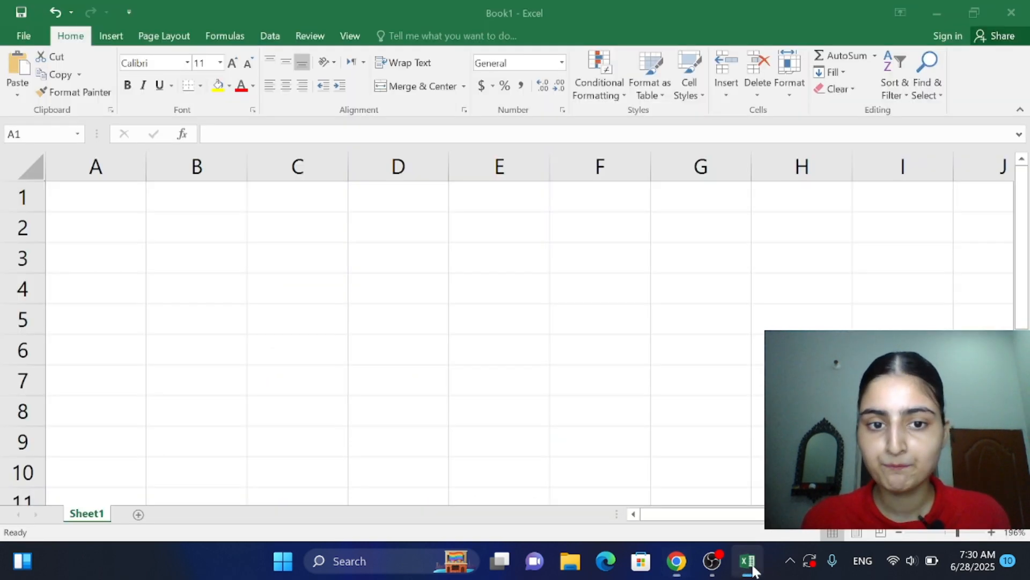
{"action": "type", "text": "St"}
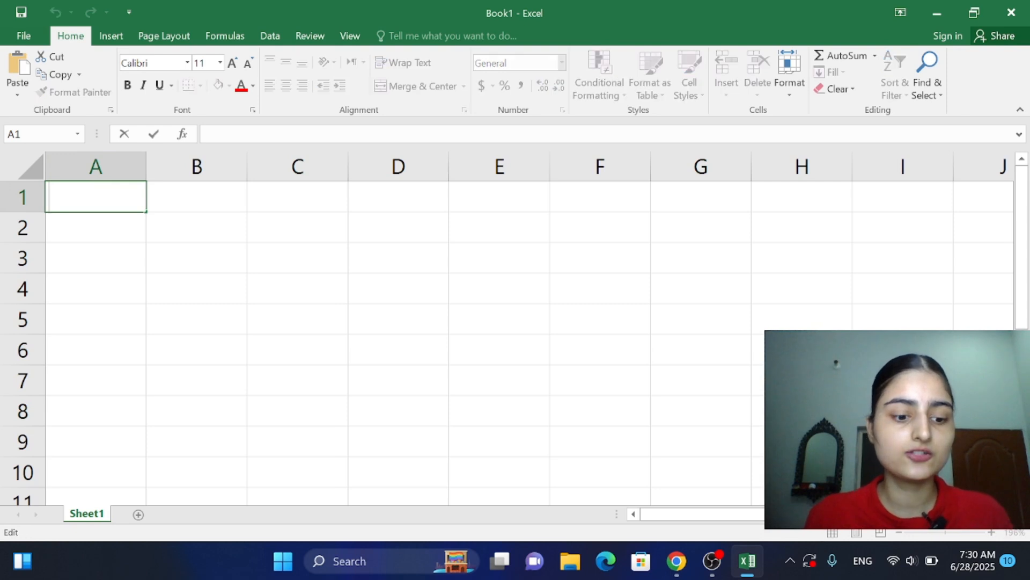
{"action": "type", "text": "uden"}
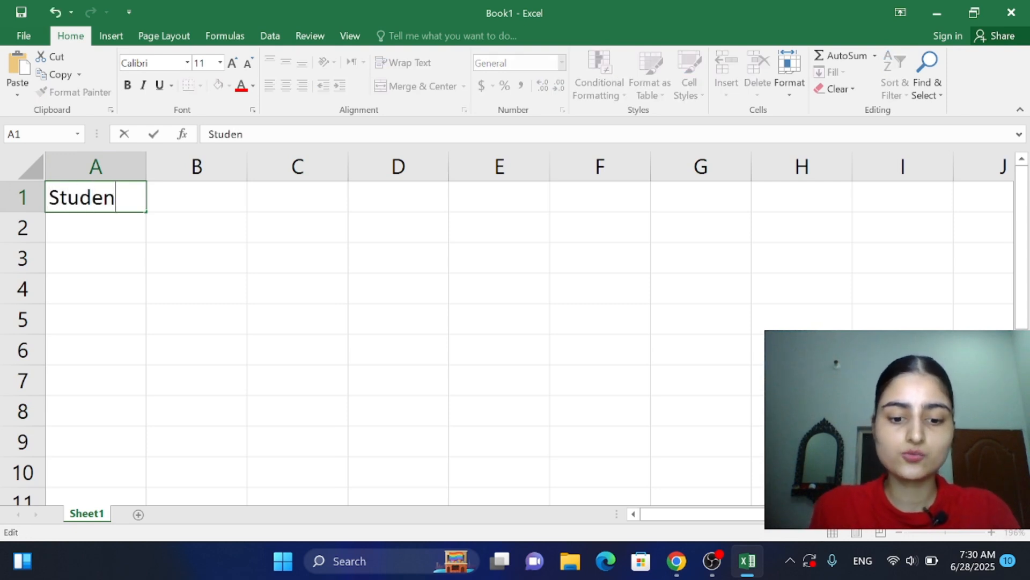
{"action": "type", "text": "t Name"}
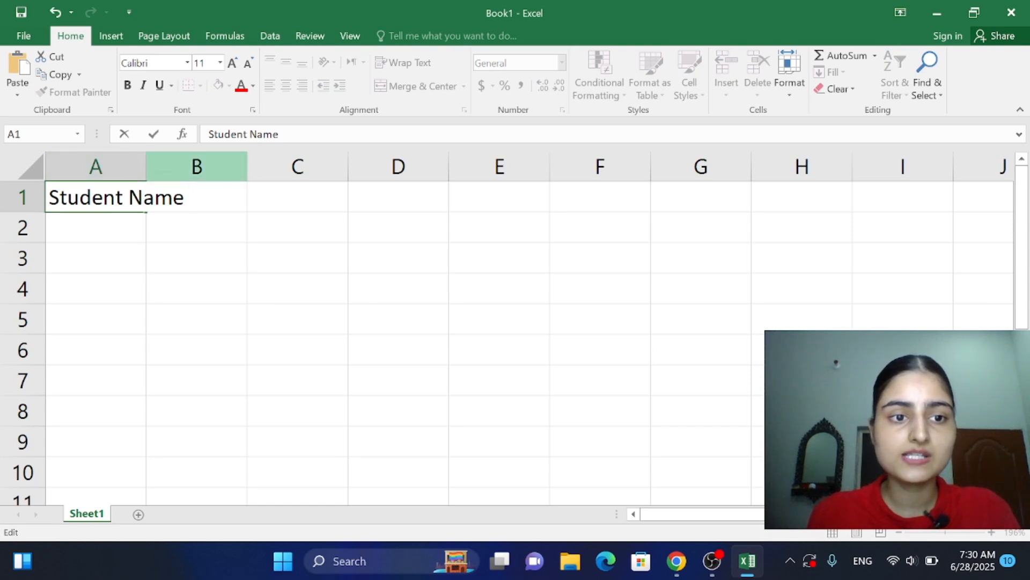
{"action": "left_click", "coordinate": [143, 173]}
{"action": "double_click", "coordinate": [146, 173]}
{"action": "left_click", "coordinate": [214, 200]}
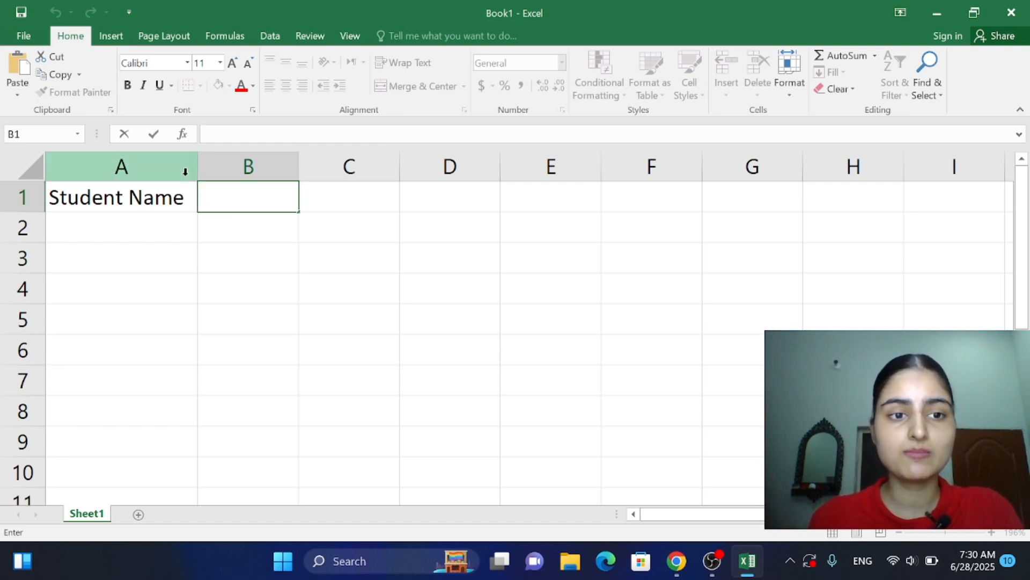
Step: Enter the column headings "Class" in B1 and "City" in C1
{"action": "key", "text": "F2"}
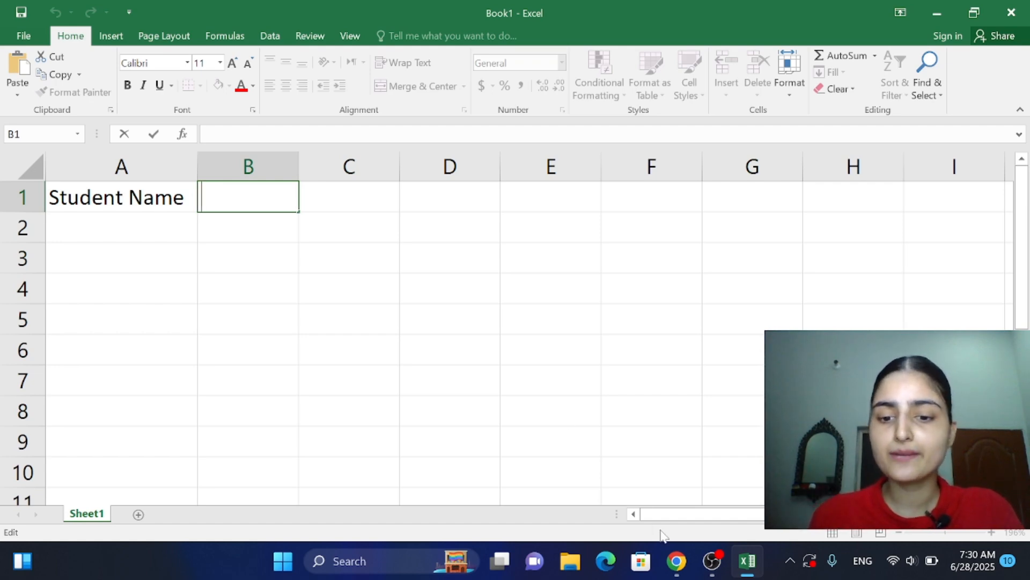
{"action": "left_click", "coordinate": [686, 564]}
{"action": "left_click", "coordinate": [686, 571]}
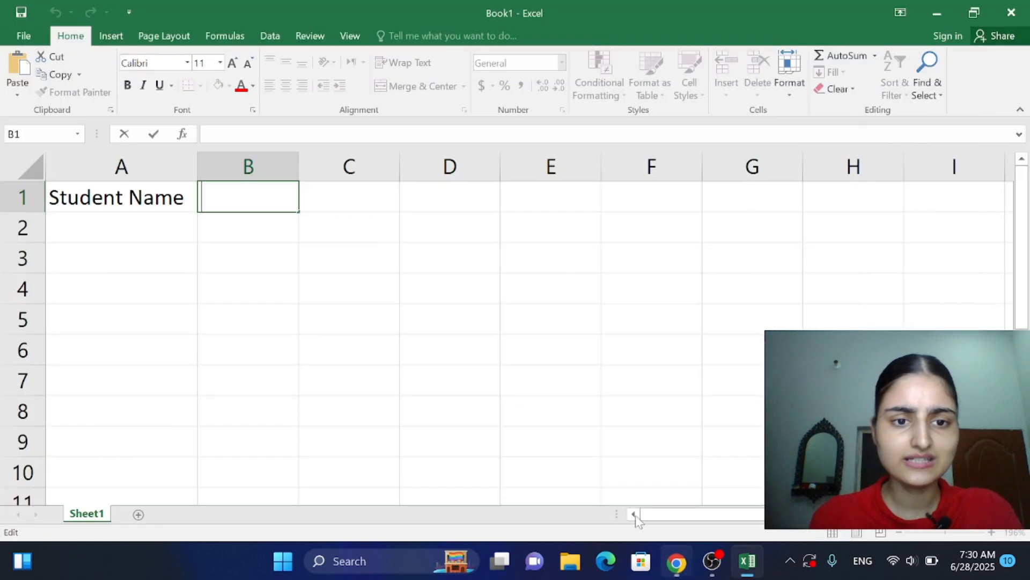
{"action": "type", "text": "Class"}
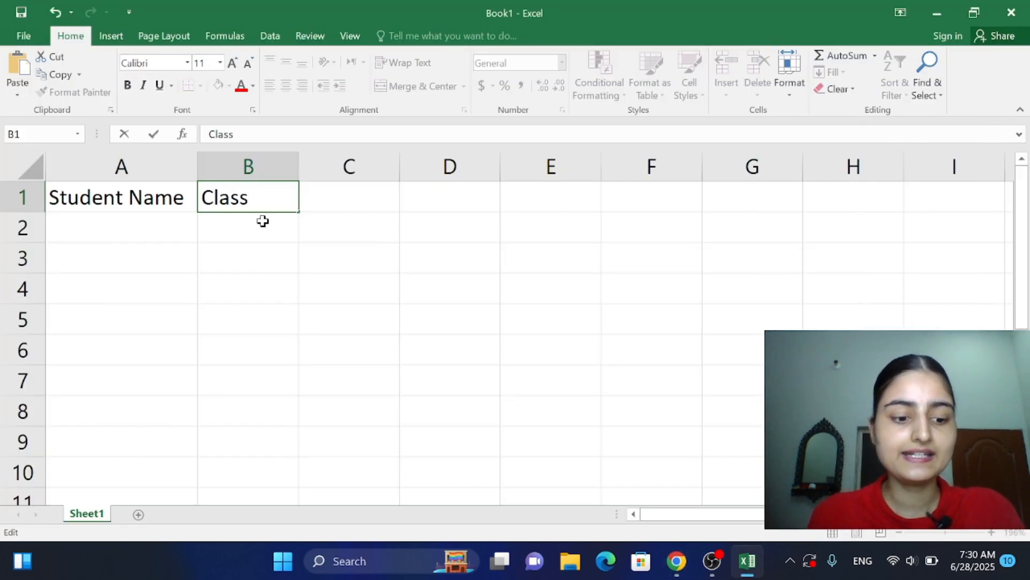
{"action": "key", "text": "Tab"}
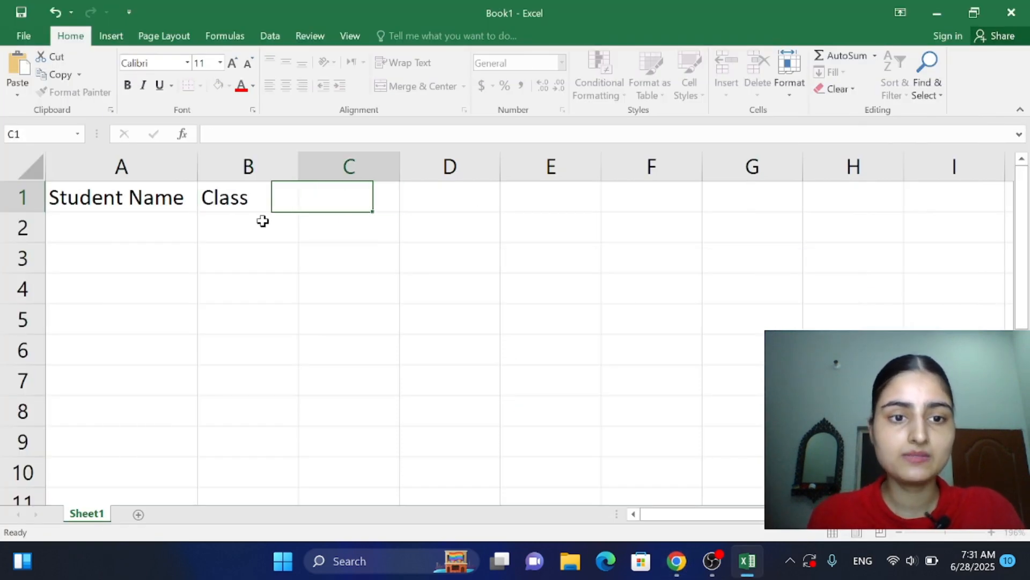
{"action": "type", "text": "c"}
{"action": "key", "text": "BackSpace"}
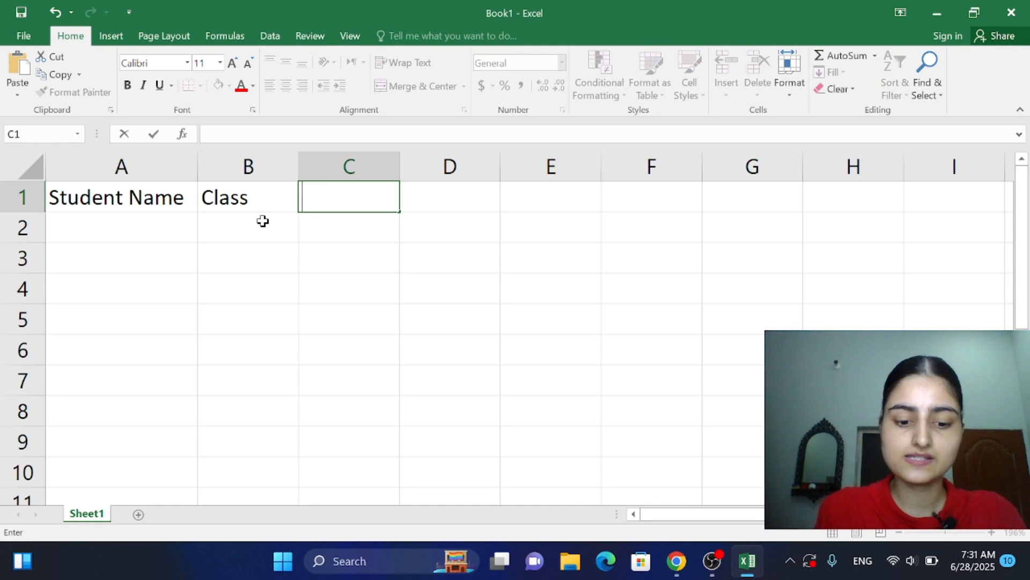
{"action": "type", "text": "City"}
{"action": "key", "text": "Tab"}
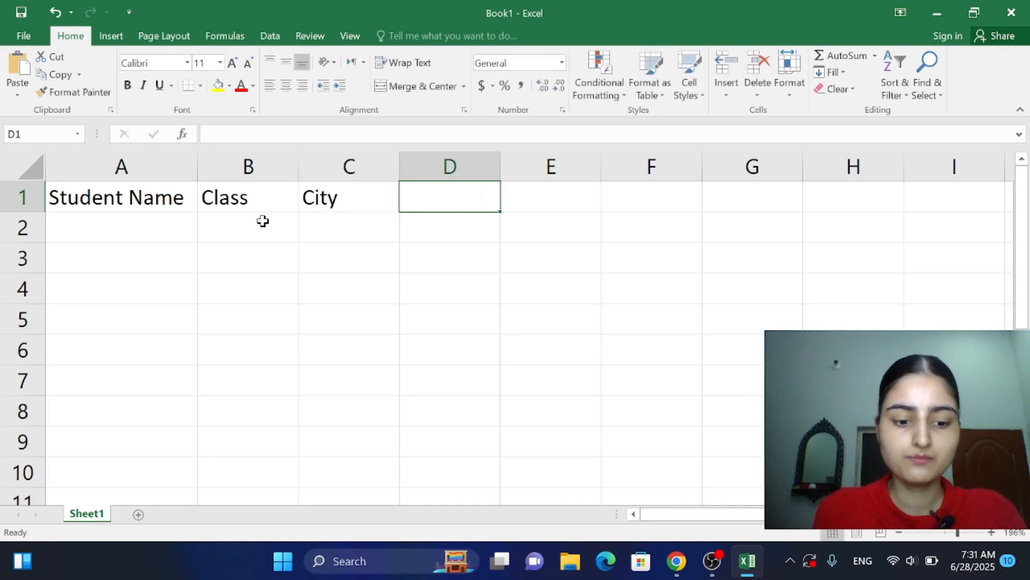
Step: Enter the heading "Admission Year" in D1 and autofit column D to its text
{"action": "type", "text": "AD"}
{"action": "key", "text": "BackSpace"}
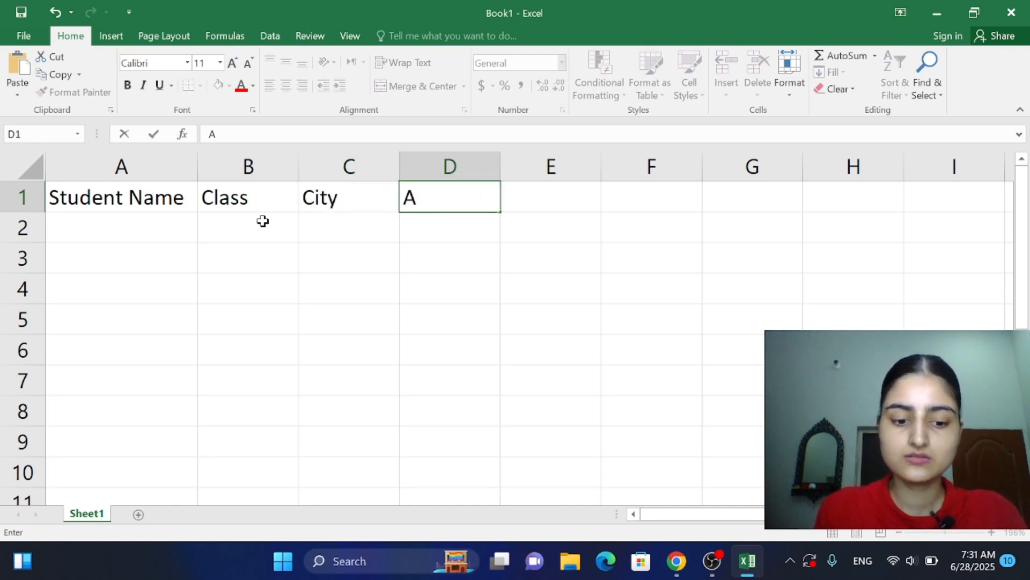
{"action": "type", "text": "dmissio"}
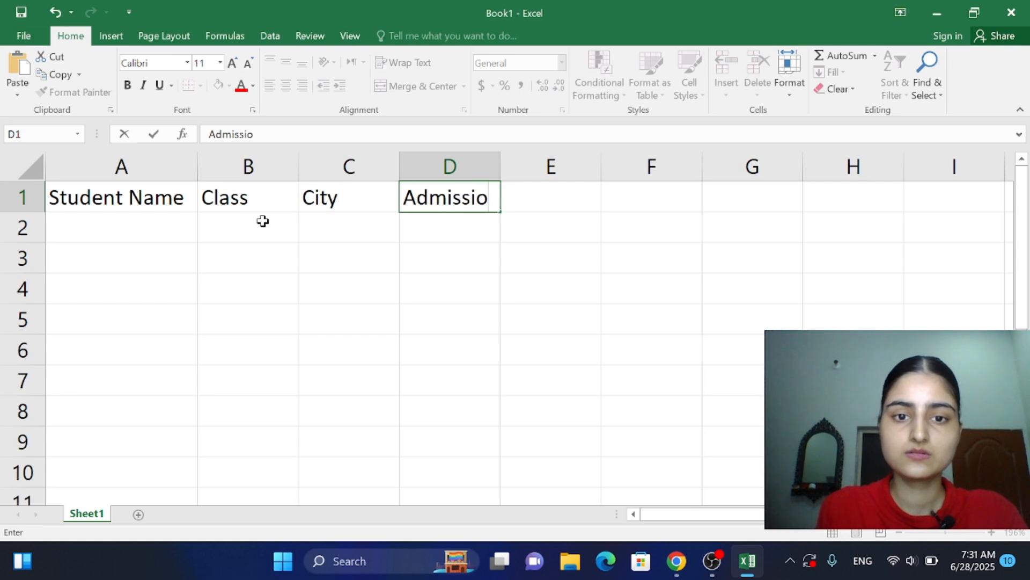
{"action": "type", "text": "n Year"}
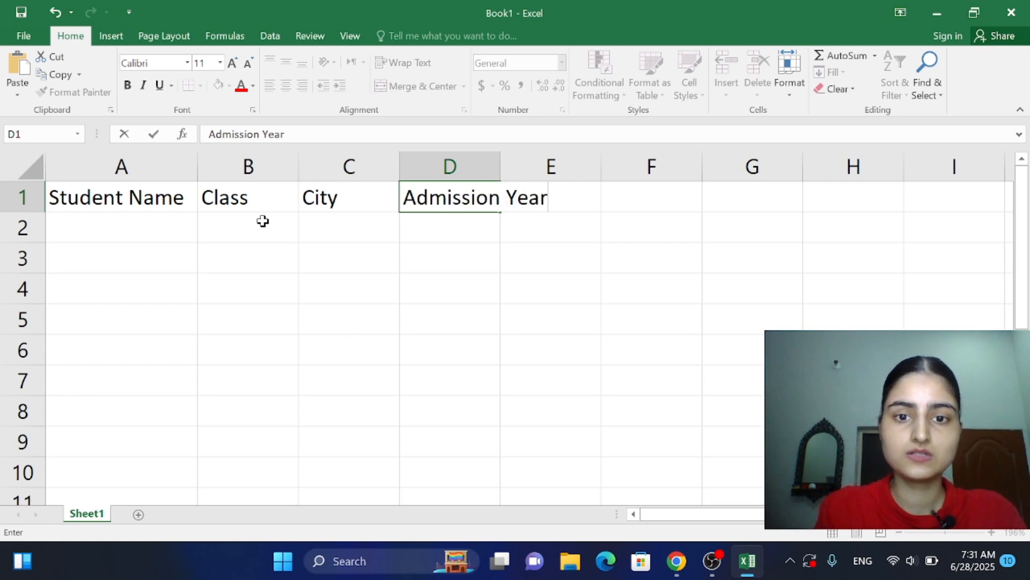
{"action": "left_click", "coordinate": [499, 176]}
{"action": "double_click", "coordinate": [500, 176]}
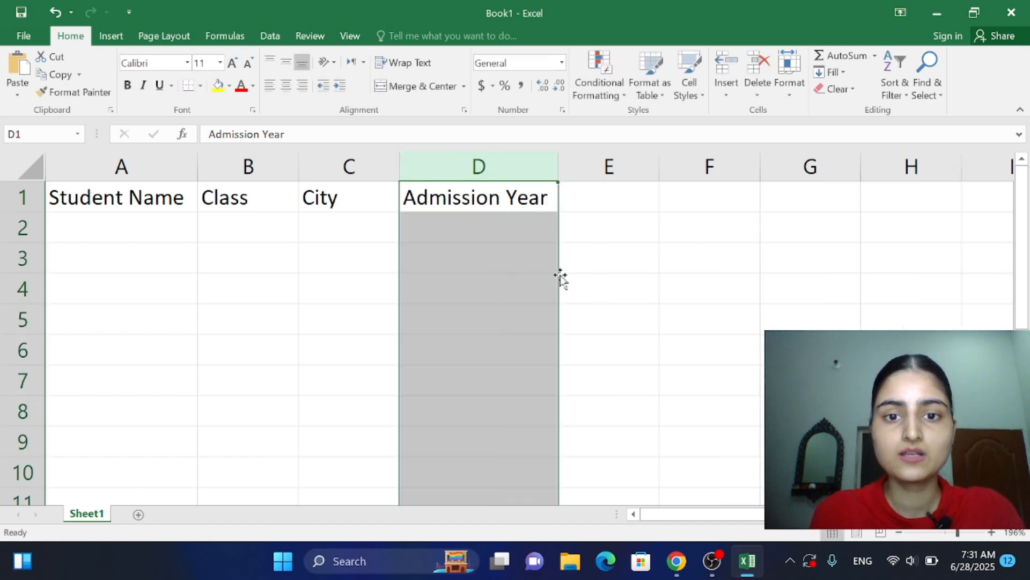
Step: Fill the header cells A1:D1 with a light blue theme colour
{"action": "left_click", "coordinate": [79, 207]}
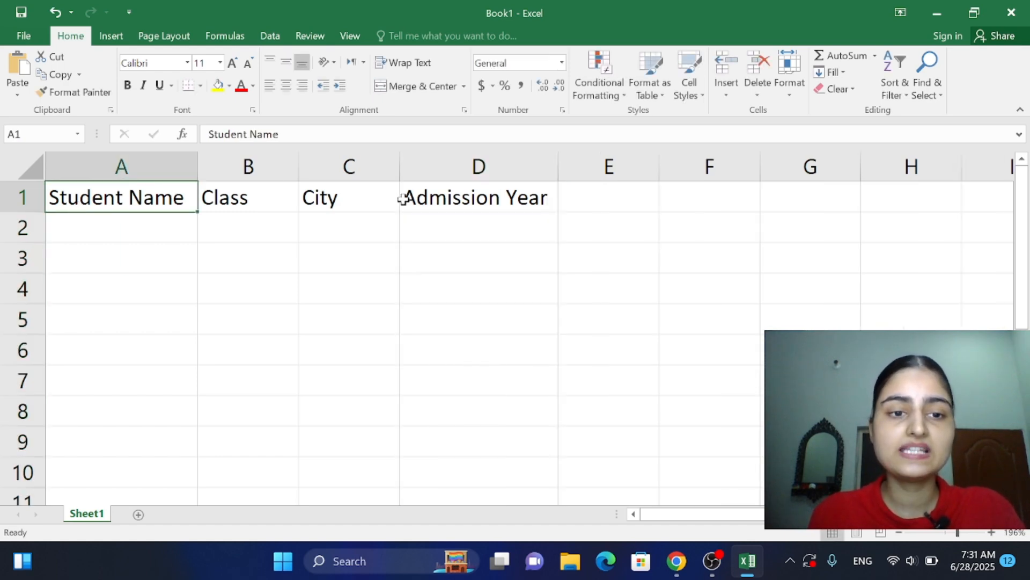
{"action": "left_click_drag", "start_coordinate": [46, 183], "coordinate": [102, 194]}
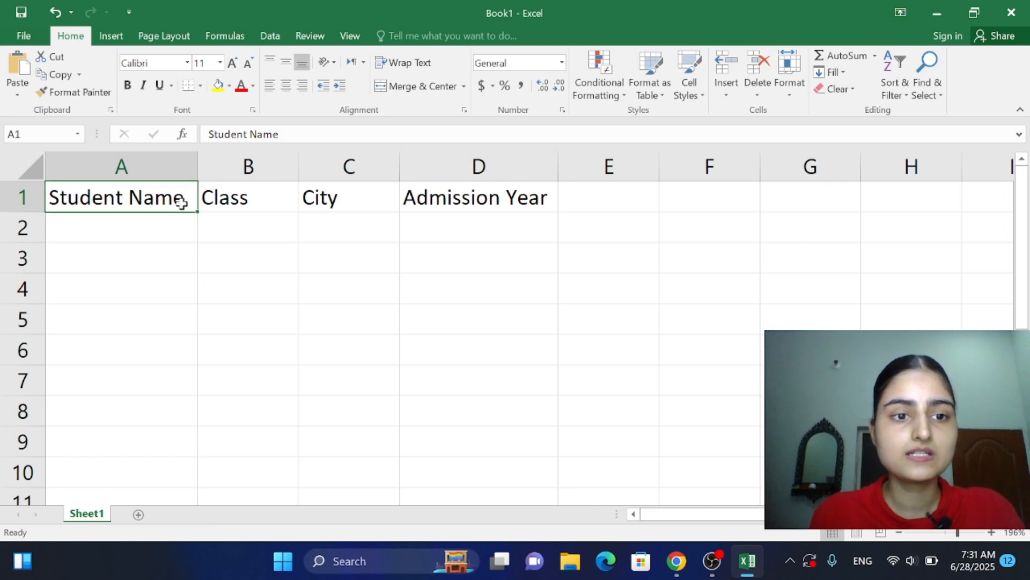
{"action": "left_click_drag", "start_coordinate": [184, 200], "coordinate": [458, 177]}
{"action": "left_click", "coordinate": [460, 175]}
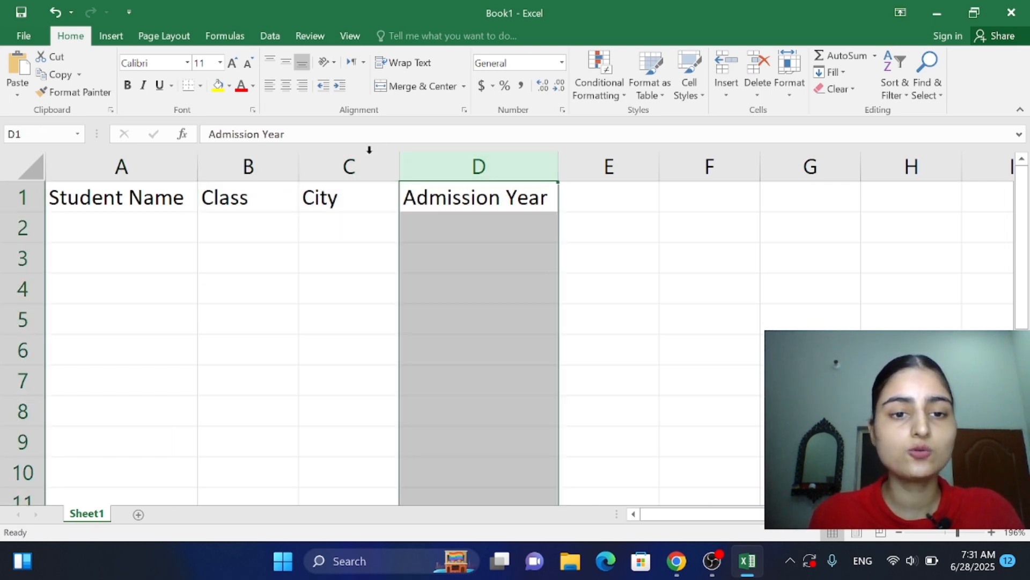
{"action": "left_click", "coordinate": [250, 176]}
{"action": "left_click", "coordinate": [47, 185]}
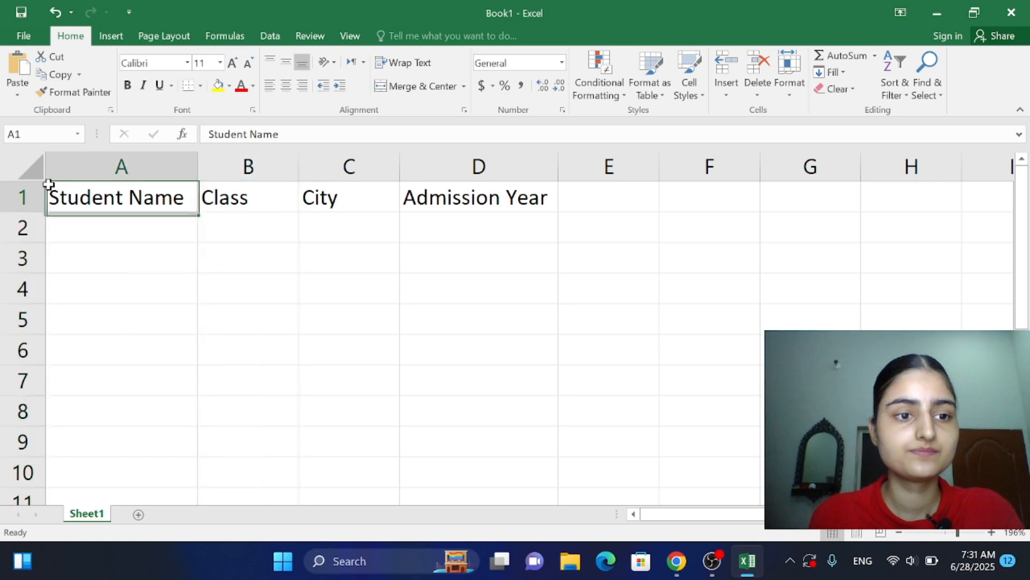
{"action": "left_click_drag", "start_coordinate": [189, 199], "coordinate": [439, 200]}
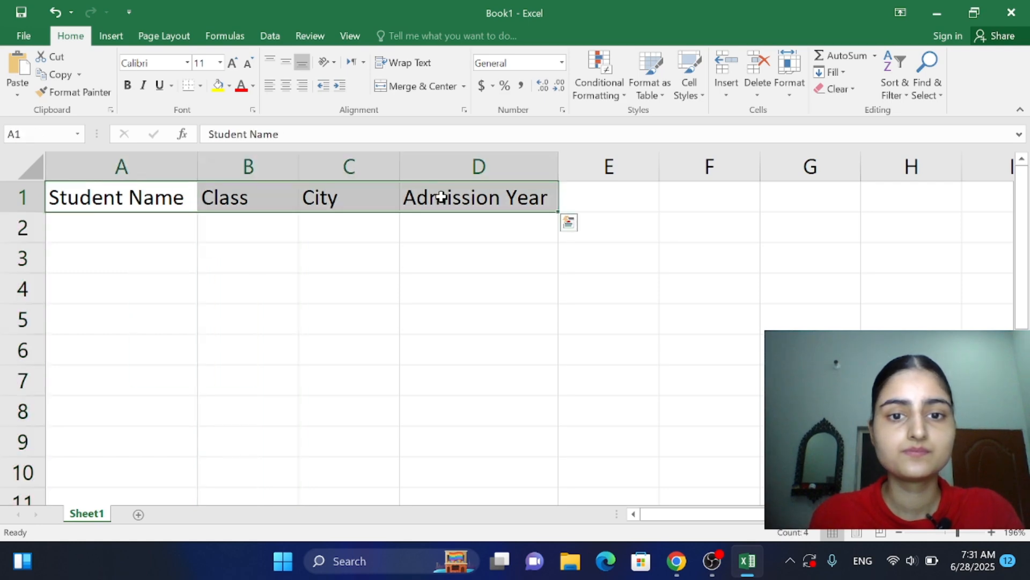
{"action": "left_click", "coordinate": [229, 85]}
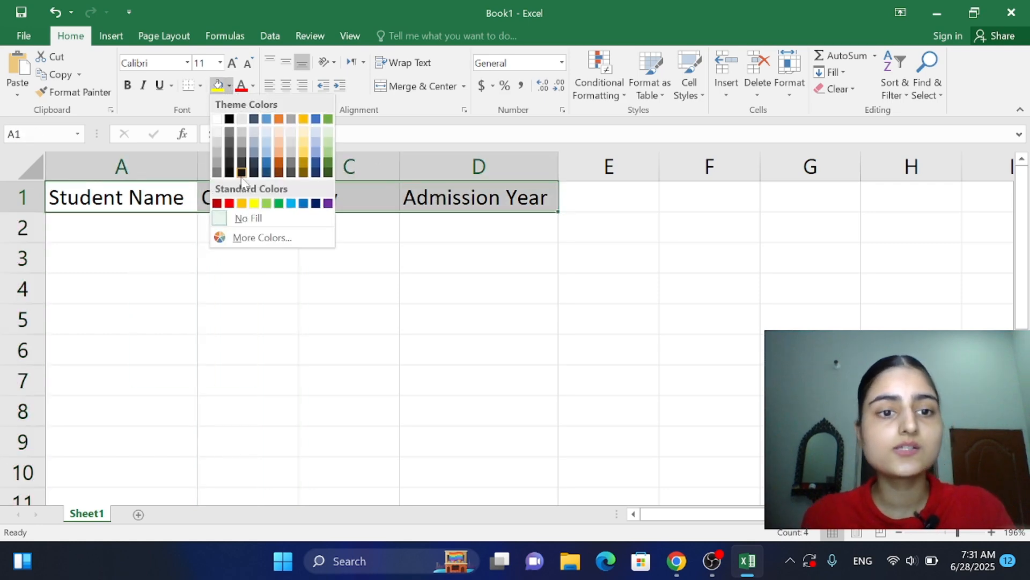
{"action": "left_click", "coordinate": [267, 159]}
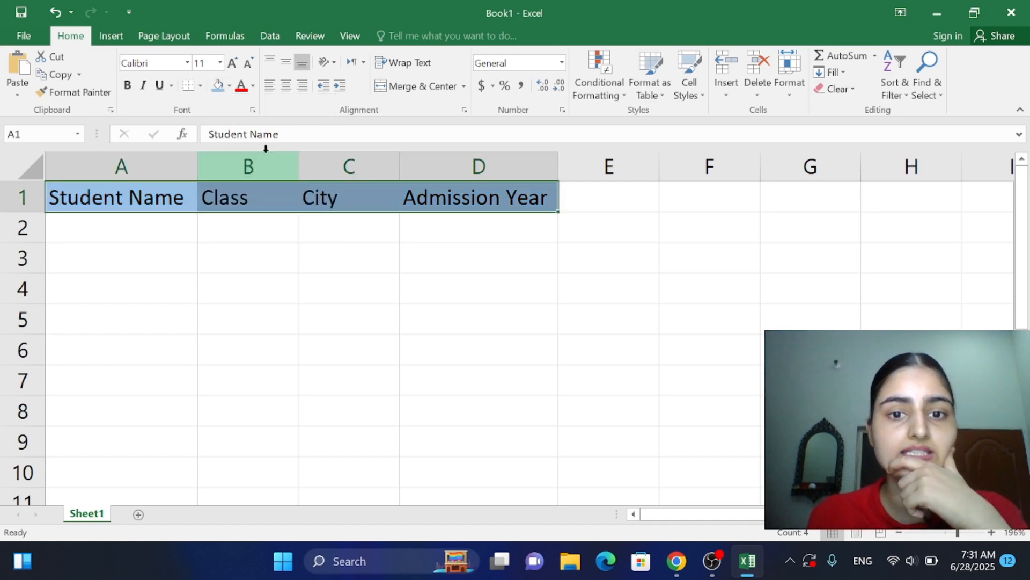
Step: Make the header text in A1:D1 bold without italics and set its font colour to black
{"action": "left_click", "coordinate": [128, 87]}
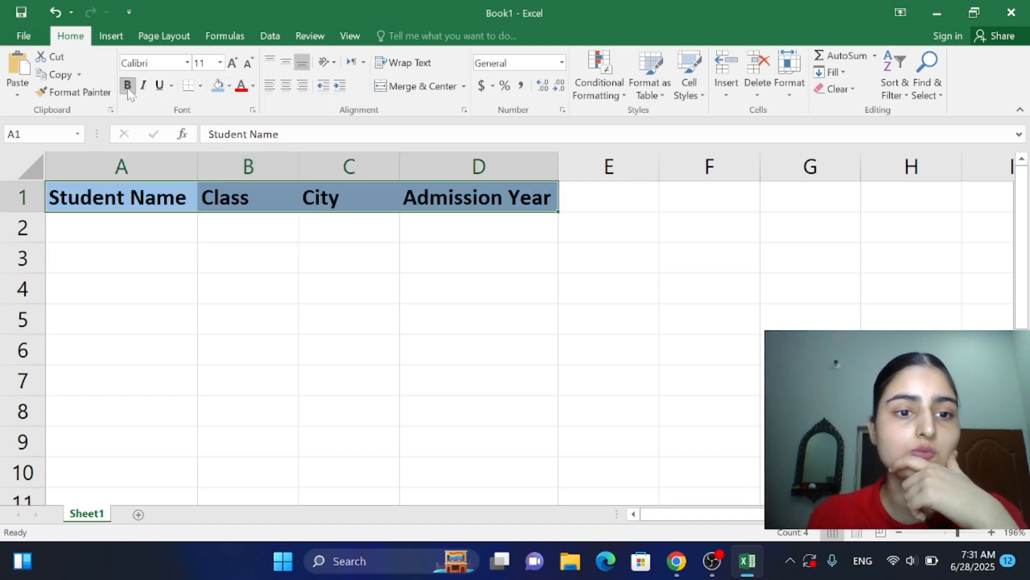
{"action": "left_click", "coordinate": [143, 87]}
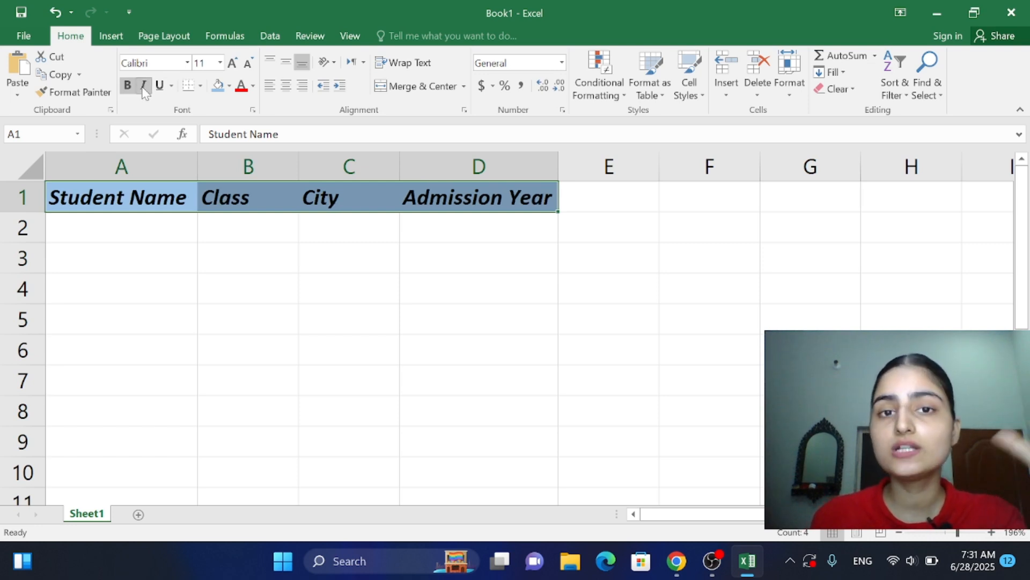
{"action": "left_click", "coordinate": [144, 87]}
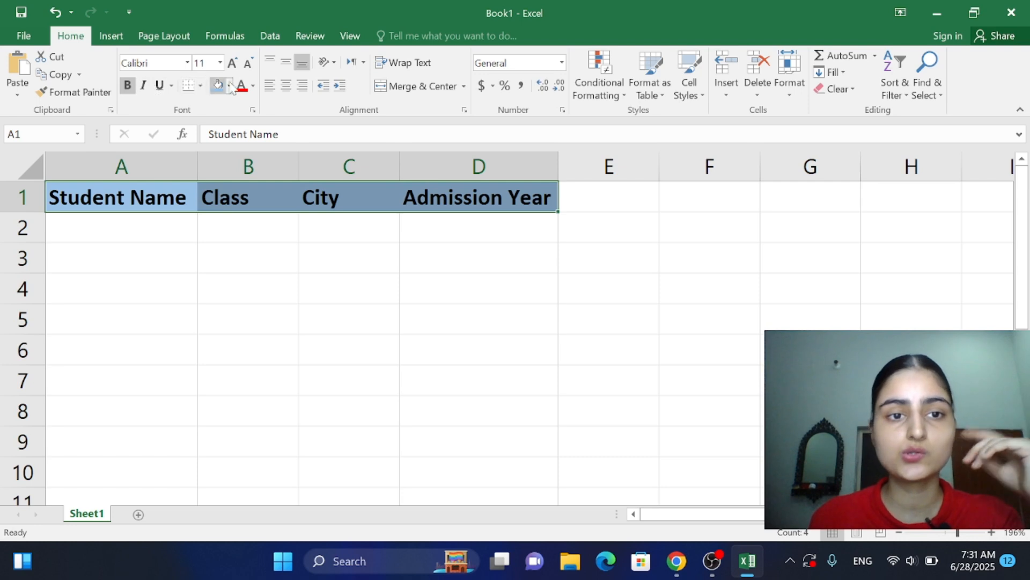
{"action": "left_click", "coordinate": [253, 86]}
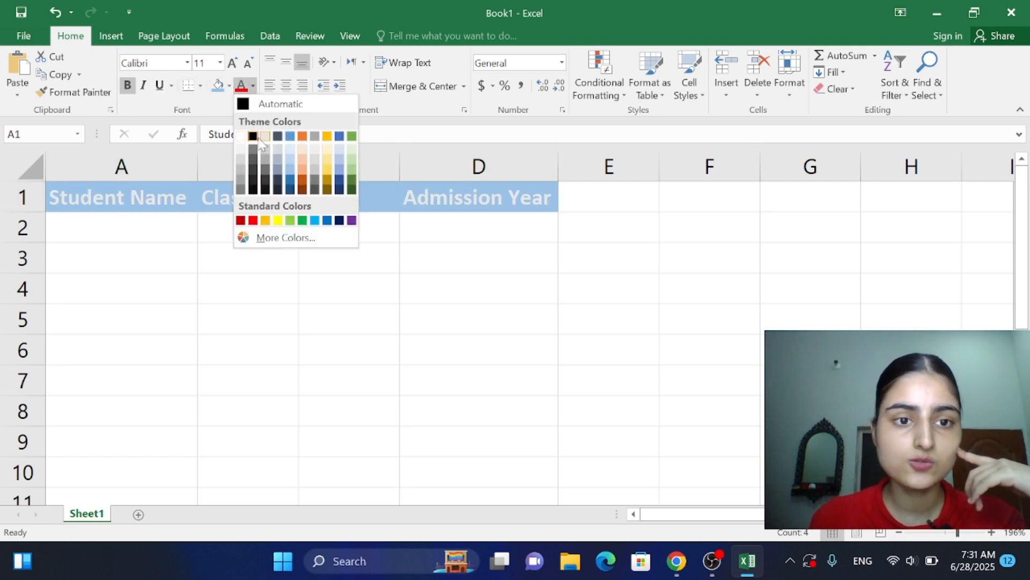
{"action": "left_click", "coordinate": [253, 136]}
Step: Look up the first entry of the student list in the PDF in Chrome and enter that student's full name in A2 in Excel
{"action": "left_click", "coordinate": [166, 231]}
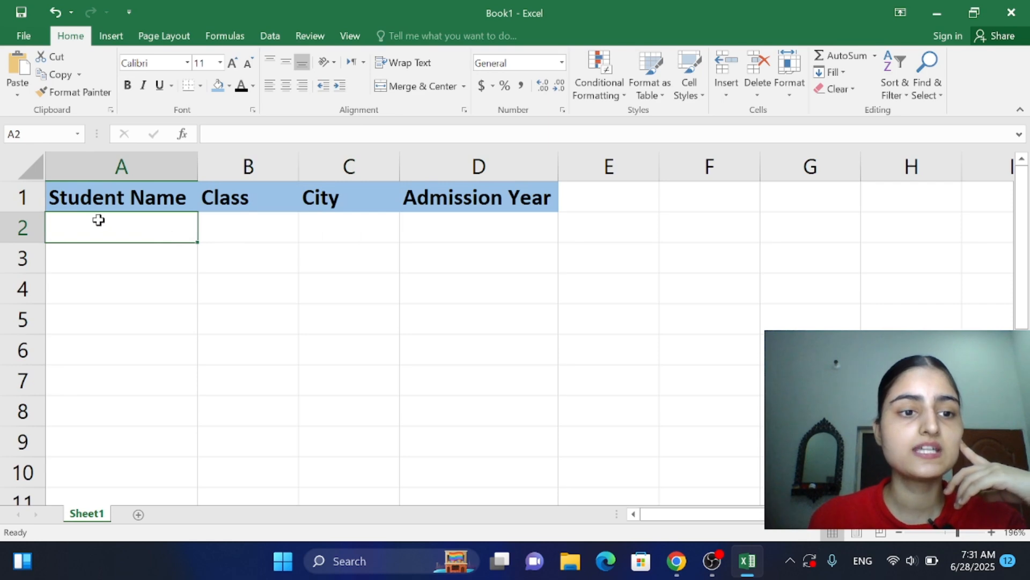
{"action": "left_click", "coordinate": [677, 560]}
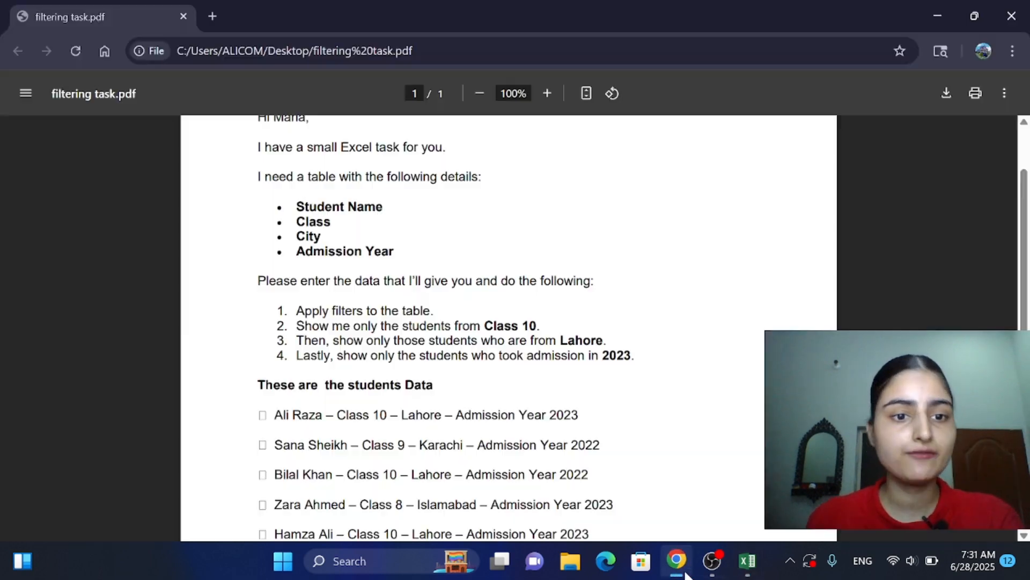
{"action": "scroll", "coordinate": [922, 329], "scroll_direction": "down", "scroll_amount": 4}
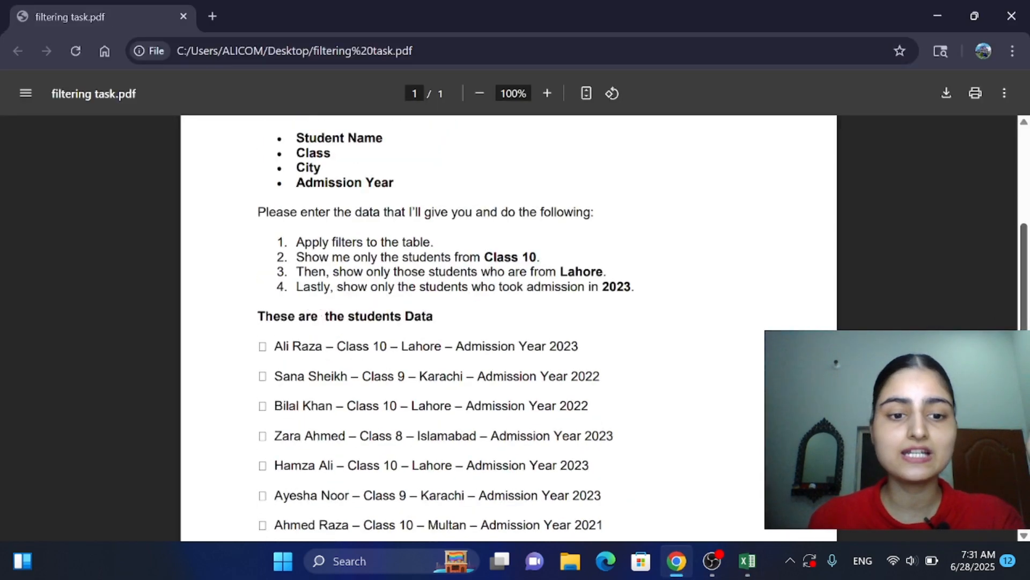
{"action": "scroll", "coordinate": [602, 217], "scroll_direction": "up", "scroll_amount": 1}
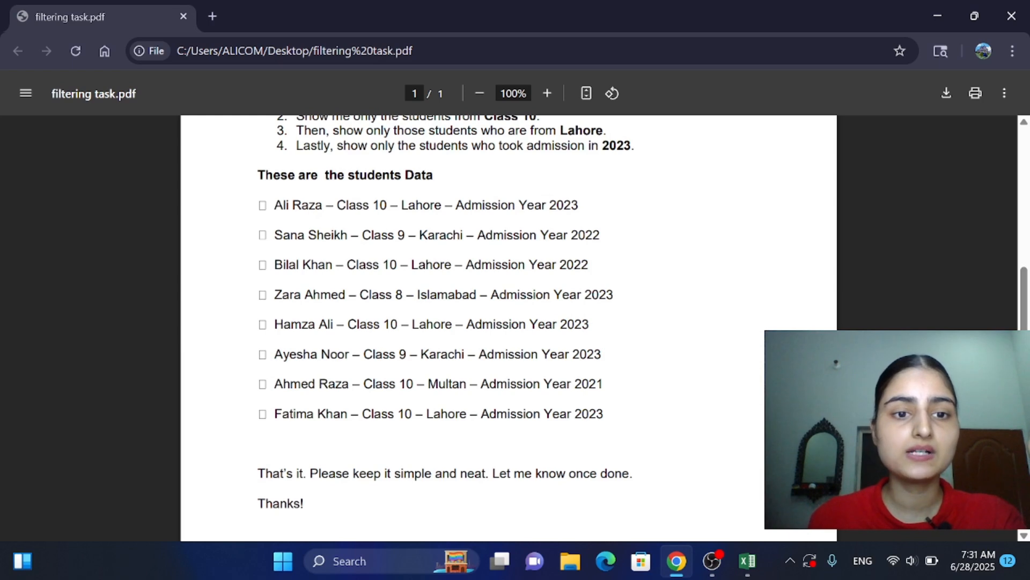
{"action": "left_click_drag", "start_coordinate": [268, 205], "coordinate": [322, 205]}
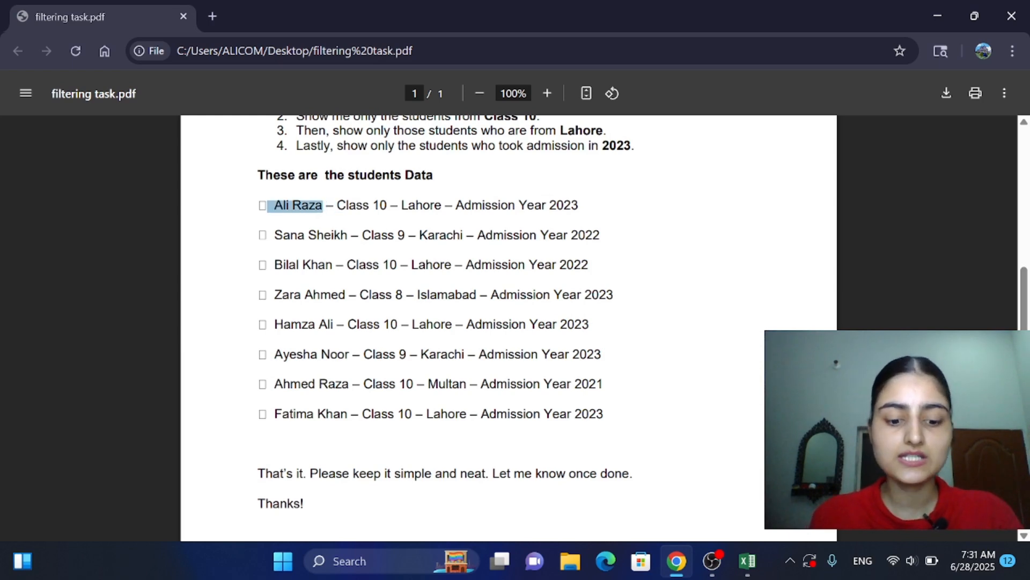
{"action": "left_click", "coordinate": [747, 561]}
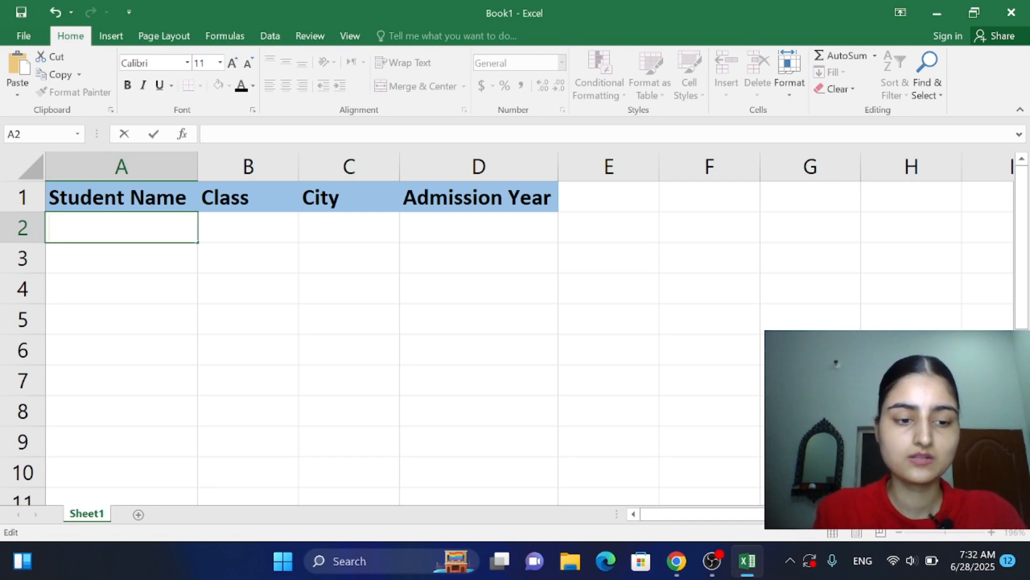
{"action": "type", "text": "Ali Ra"}
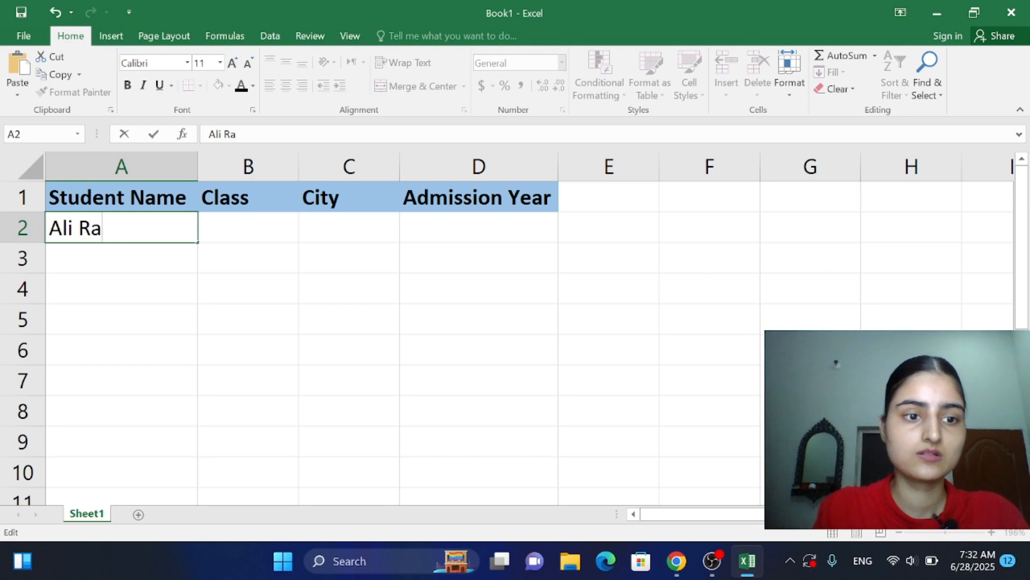
{"action": "type", "text": "za"}
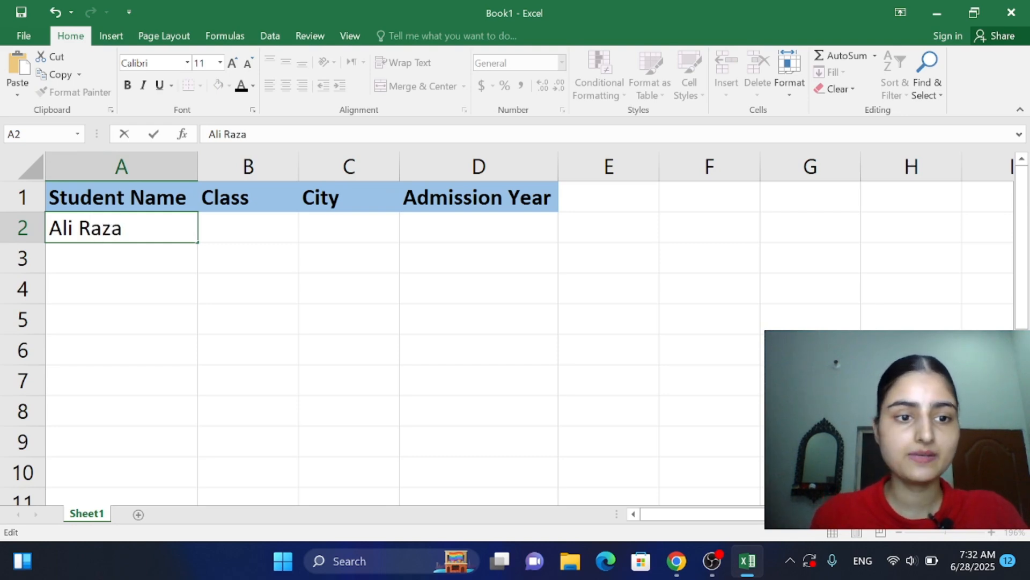
{"action": "key", "text": "Return"}
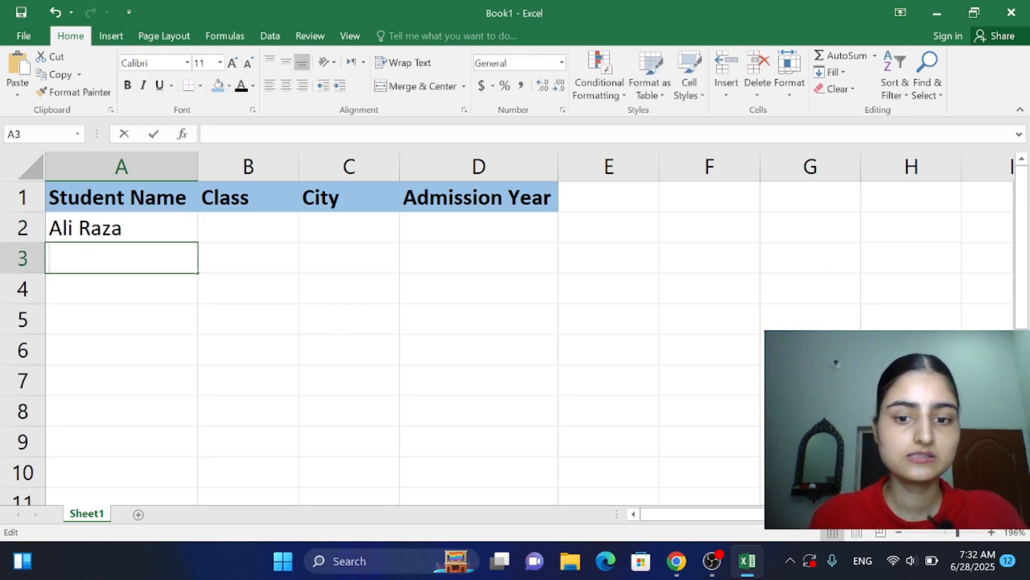
Step: Check the student list in the PDF in Chrome and enter the second and third students' full names in A3 and A4 in Excel
{"action": "left_click", "coordinate": [689, 563]}
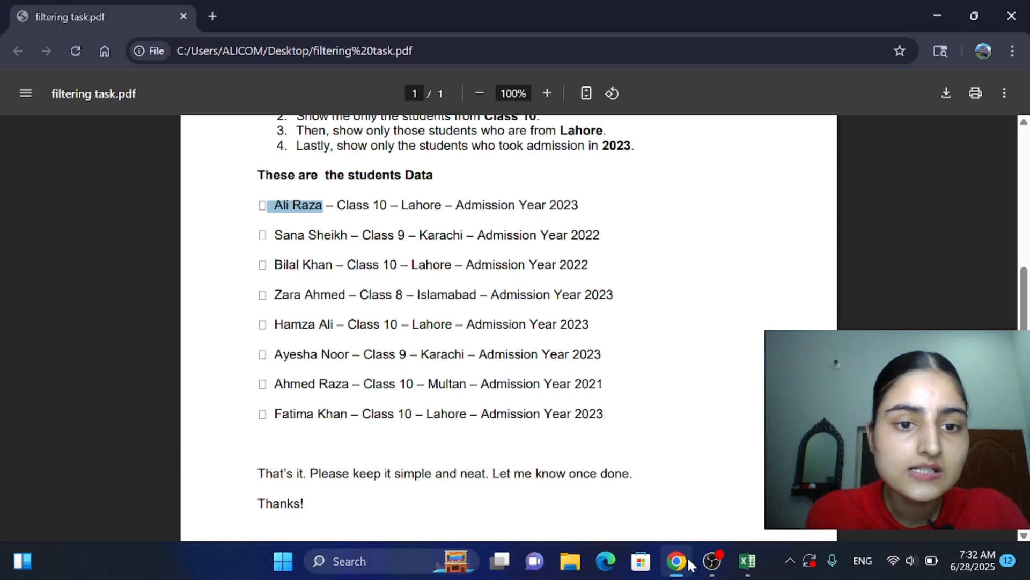
{"action": "left_click", "coordinate": [677, 560]}
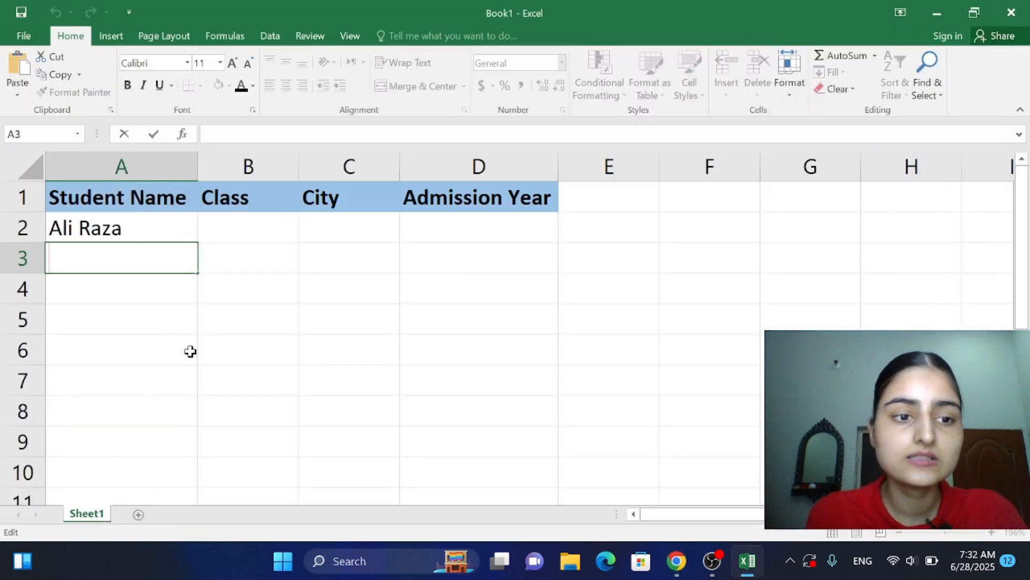
{"action": "type", "text": "Sana"}
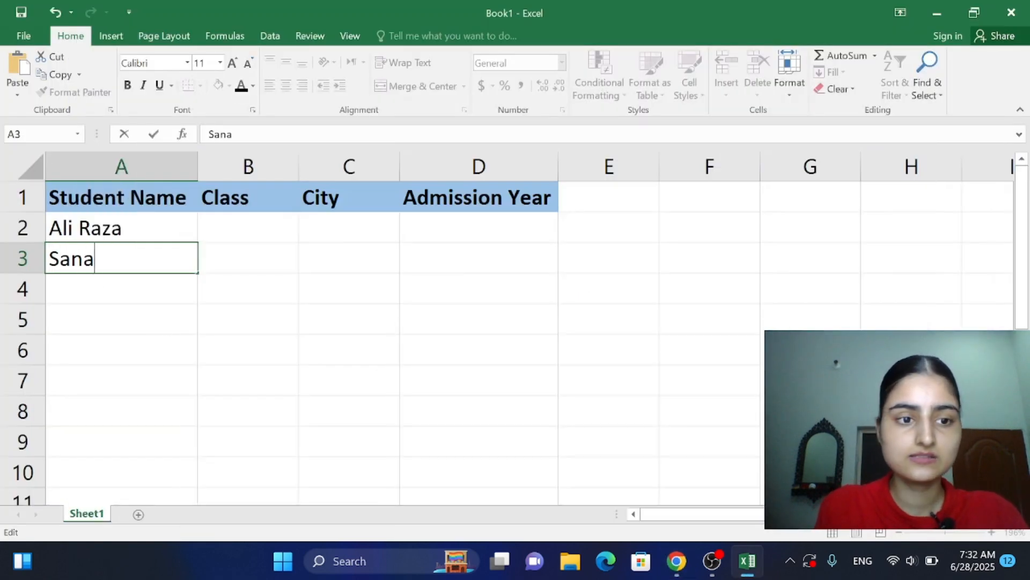
{"action": "type", "text": " Sheik"}
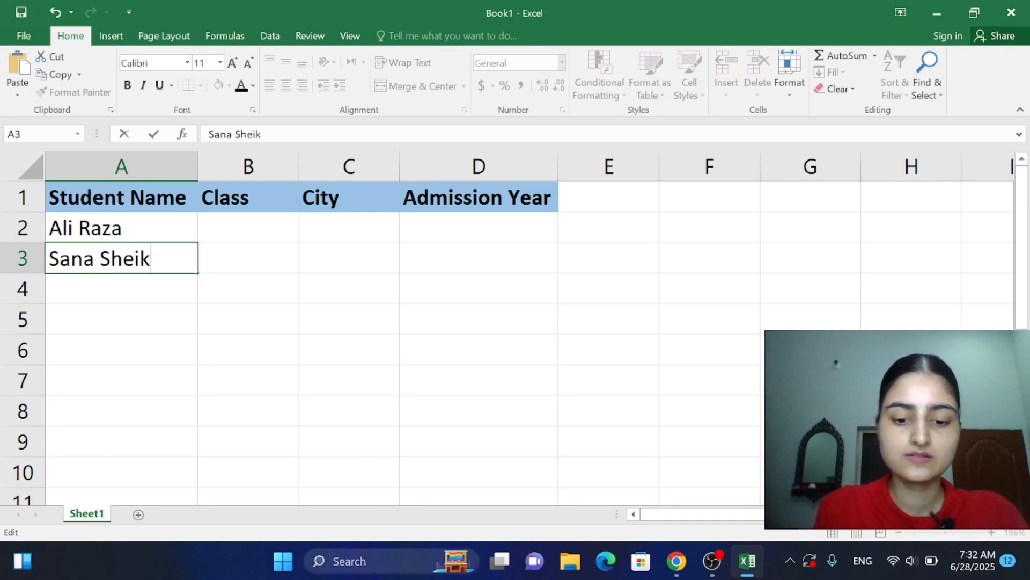
{"action": "type", "text": "h"}
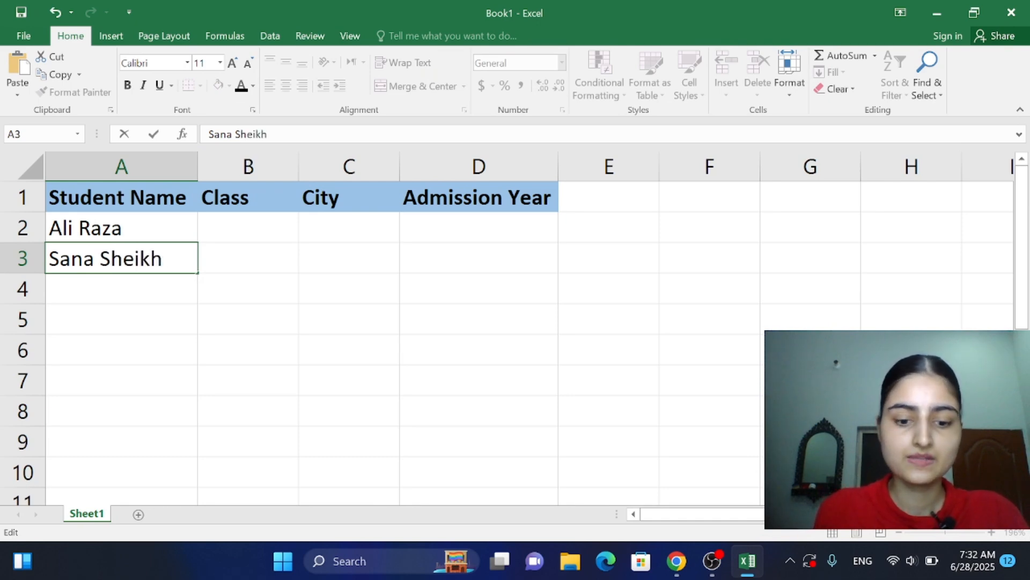
{"action": "key", "text": "Return"}
{"action": "type", "text": "Bil"}
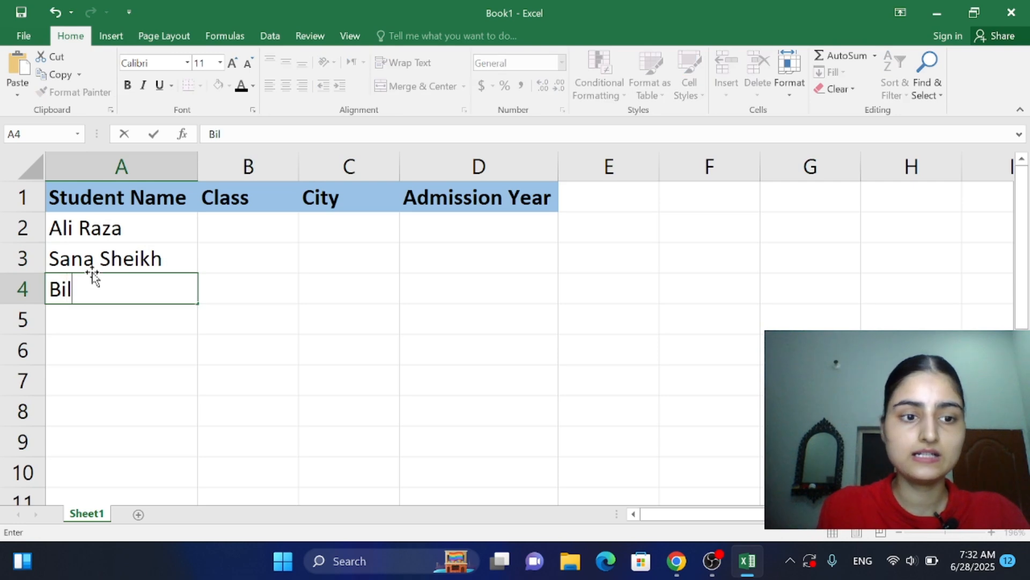
{"action": "type", "text": "al Khan"}
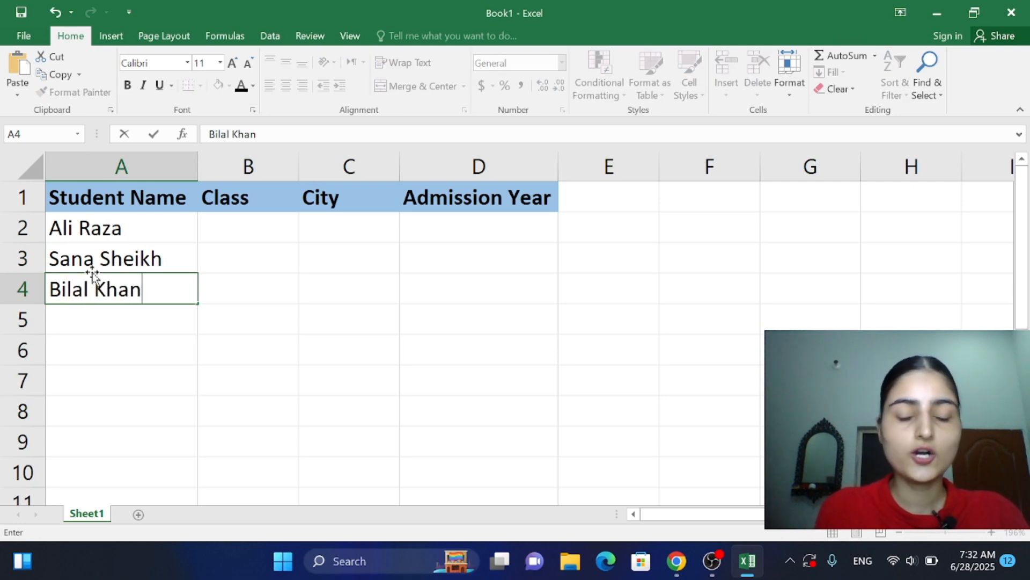
{"action": "key", "text": "Return"}
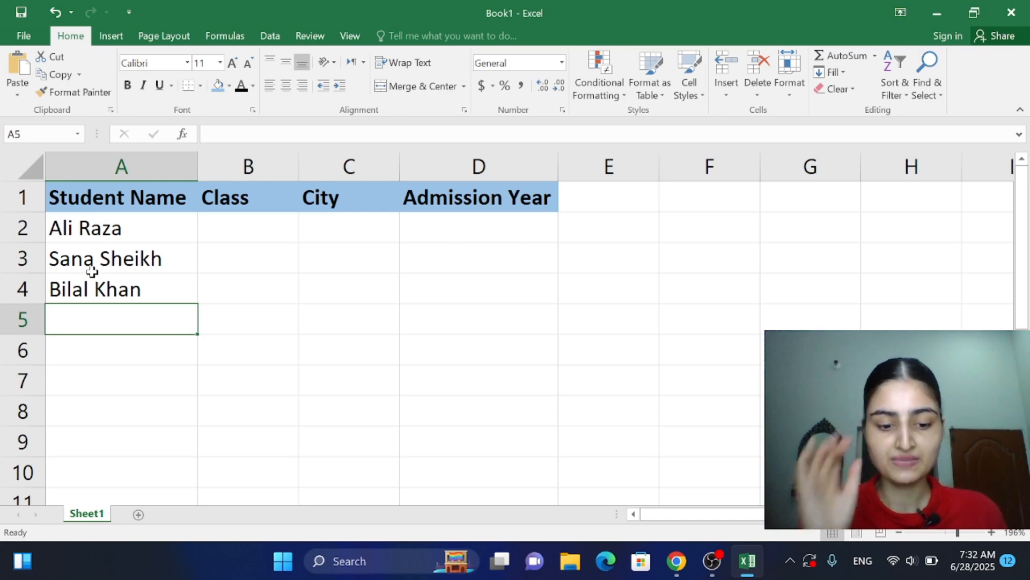
Step: Enter the fourth listed student's full name in A5
{"action": "type", "text": "Zar"}
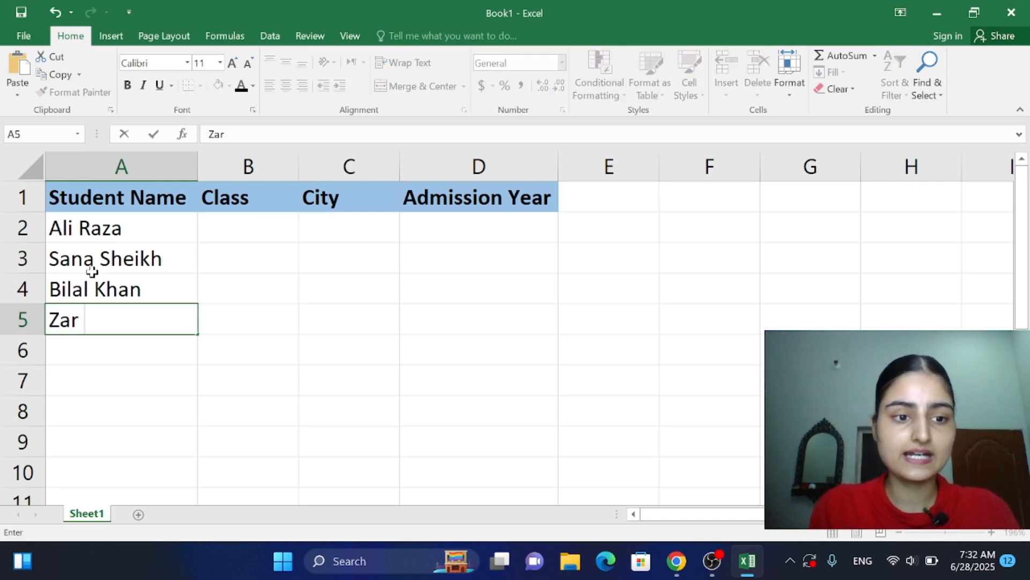
{"action": "type", "text": "A"}
{"action": "key", "text": "BackSpace"}
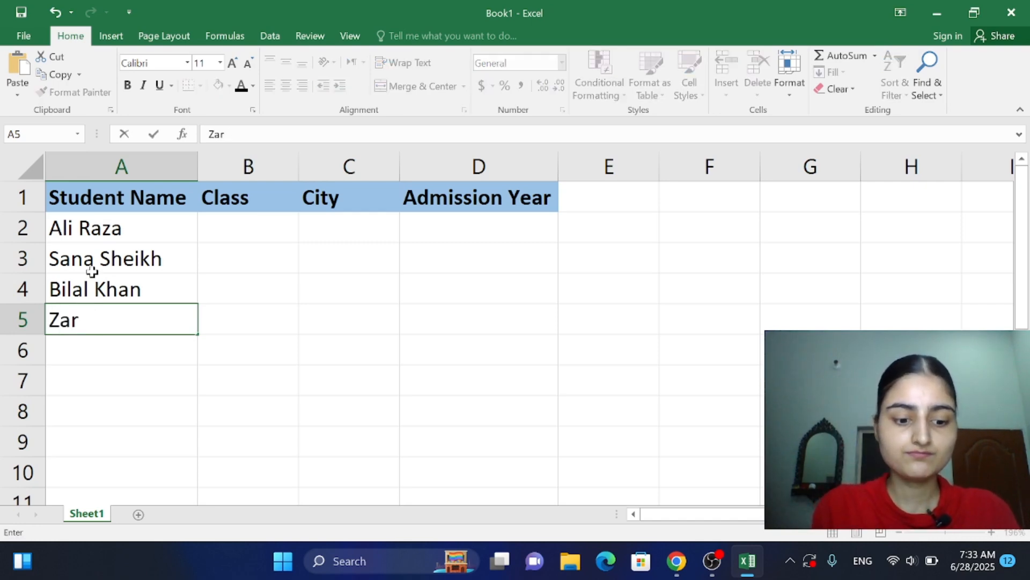
{"action": "type", "text": "a s"}
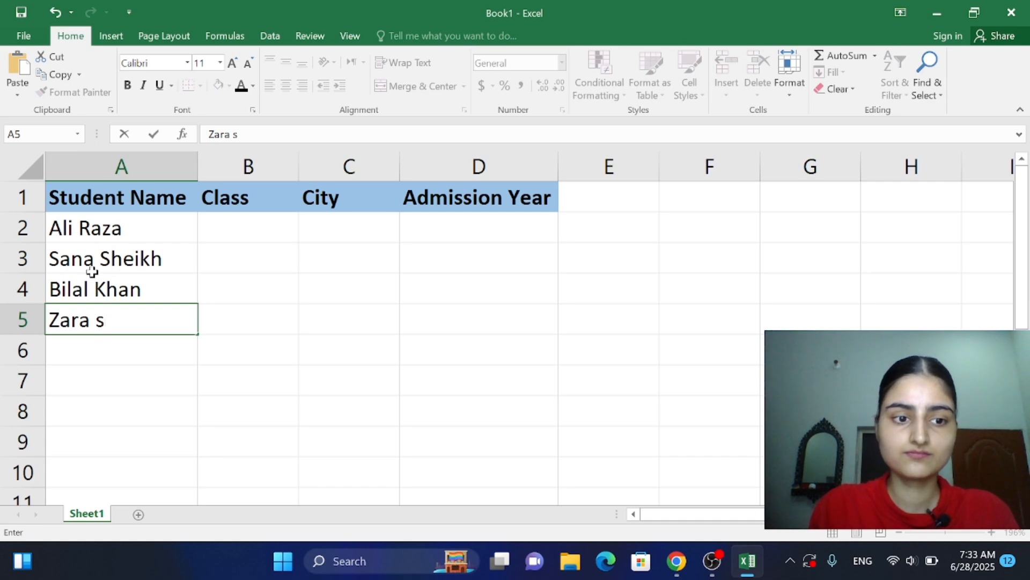
{"action": "type", "text": "s"}
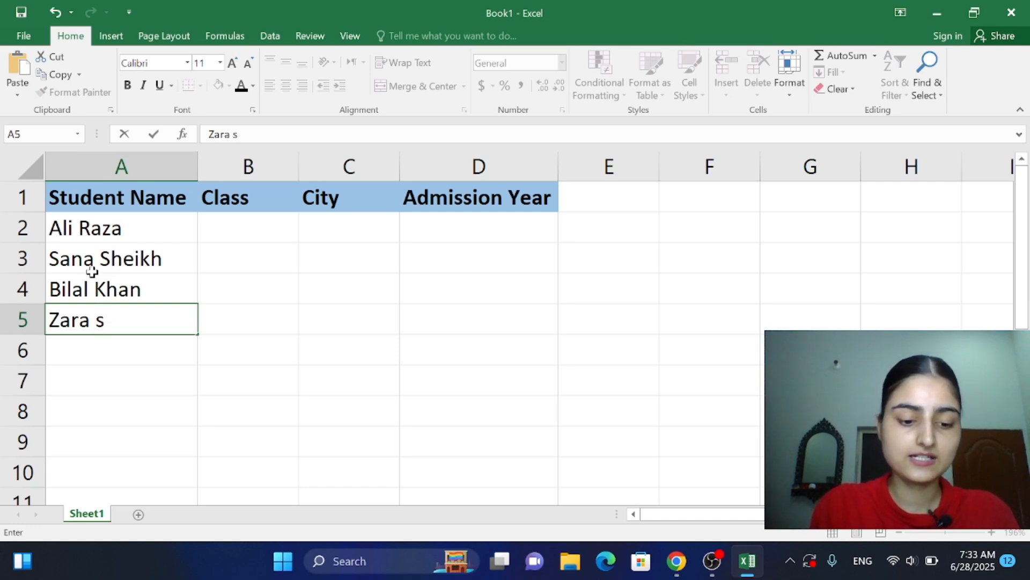
{"action": "type", "text": "\\"}
{"action": "key", "text": "BackSpace"}
{"action": "key", "text": "BackSpace"}
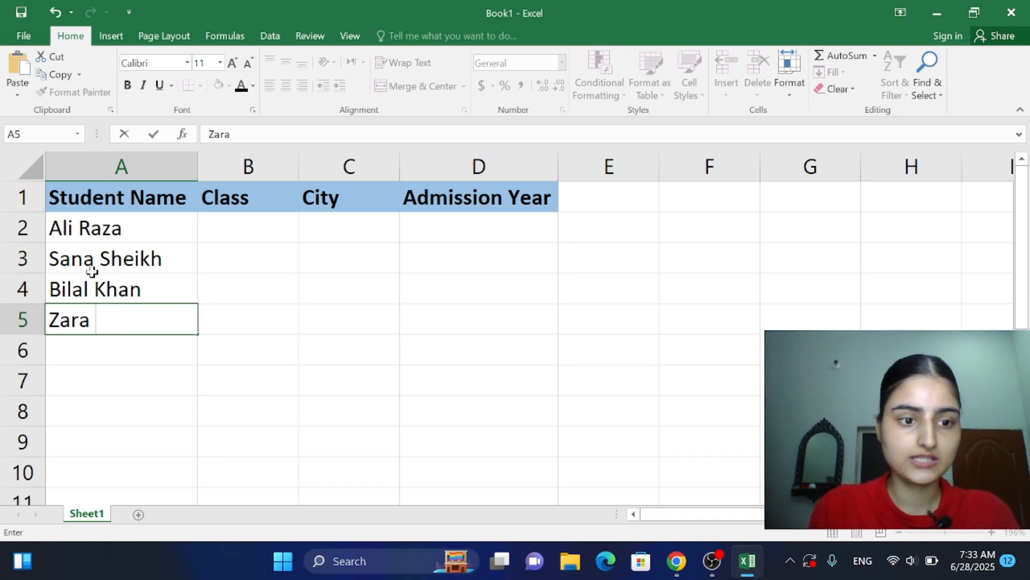
{"action": "type", "text": "Ahmed"}
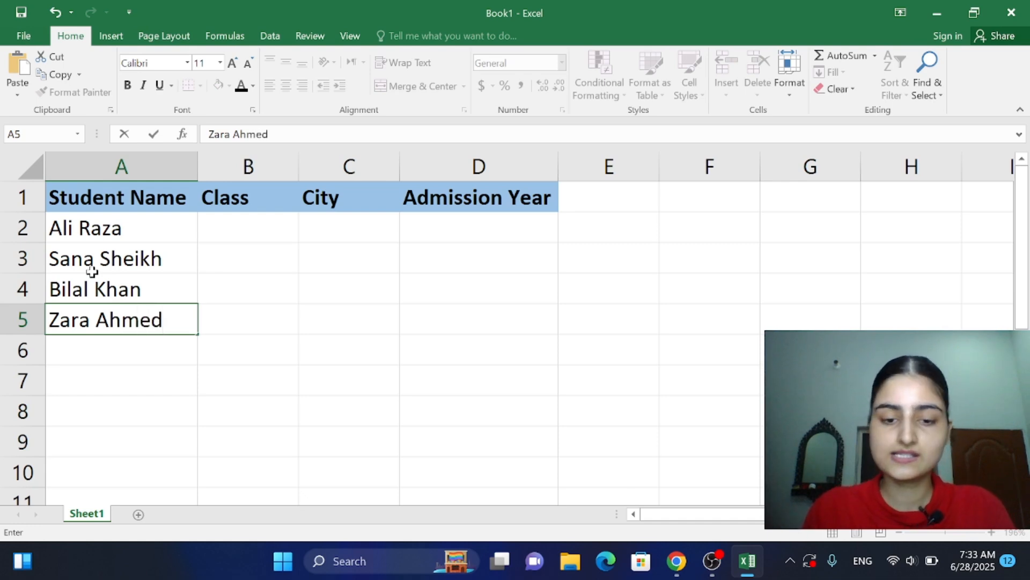
{"action": "key", "text": "Return"}
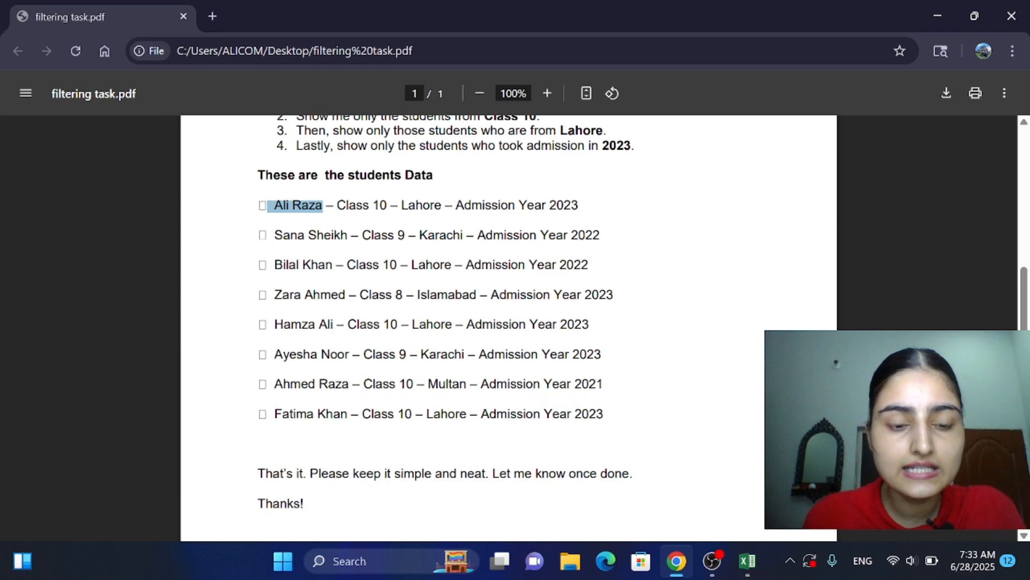
Step: Copy the fifth student's full name from the PDF in Chrome and paste it into A6 in Excel
{"action": "left_click_drag", "start_coordinate": [275, 324], "coordinate": [333, 324]}
{"action": "key", "text": "ctrl+c"}
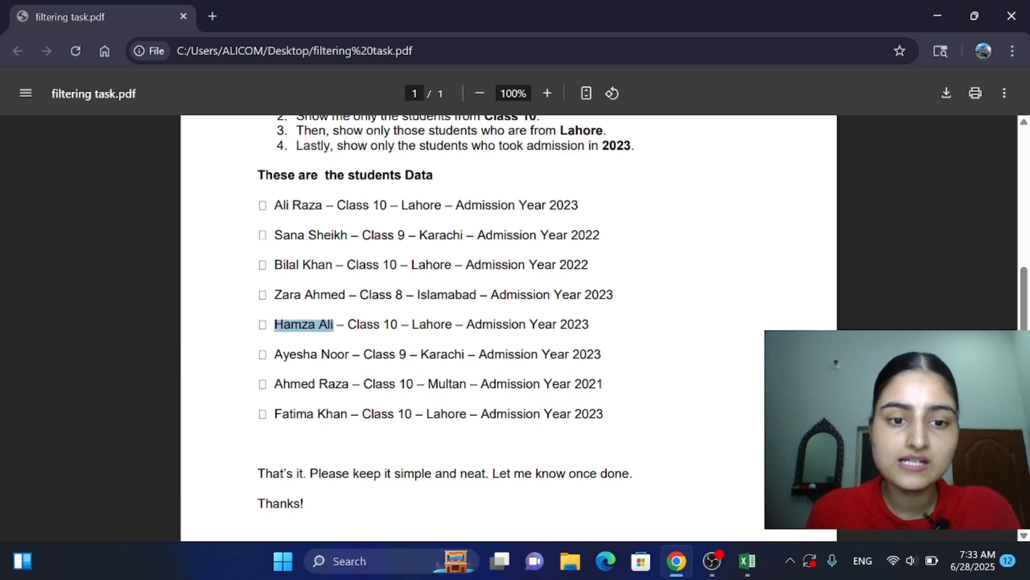
{"action": "left_click", "coordinate": [750, 571]}
{"action": "key", "text": "ctrl+v"}
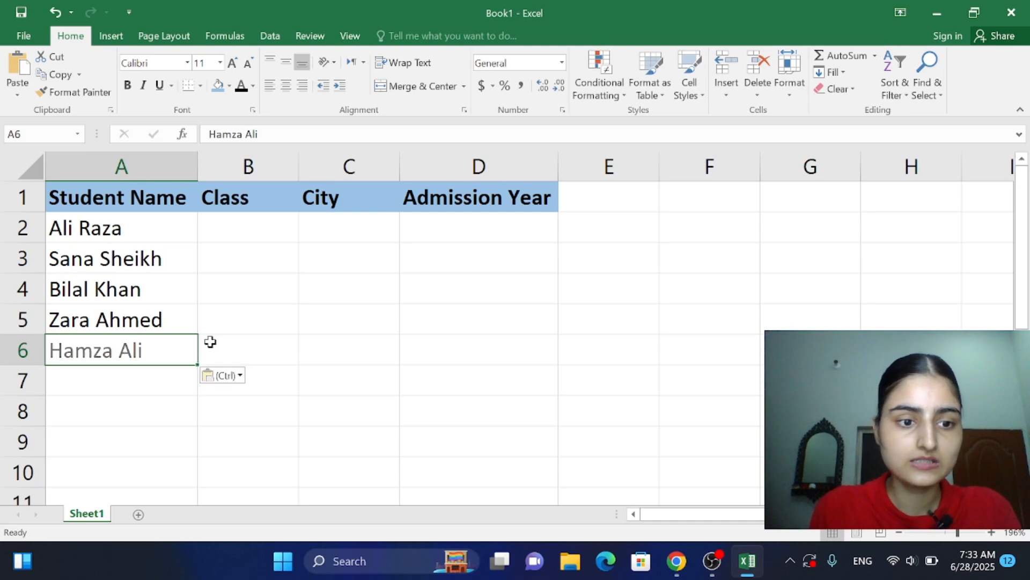
Step: Enter the full names of the sixth and seventh listed students in A7 and A8
{"action": "double_click", "coordinate": [122, 382]}
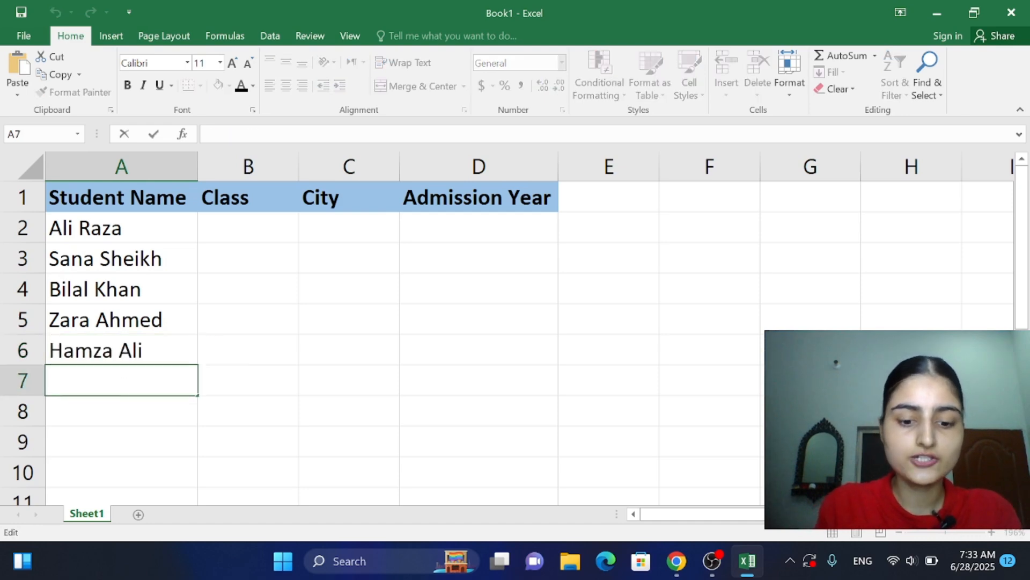
{"action": "type", "text": "Ayesha No"}
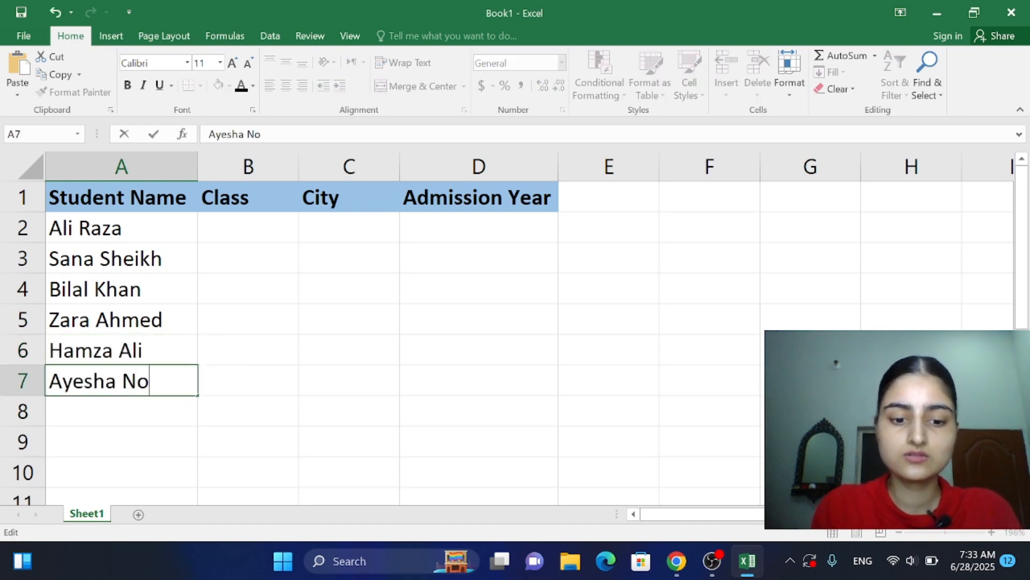
{"action": "type", "text": "oe"}
{"action": "key", "text": "BackSpace"}
{"action": "type", "text": "r"}
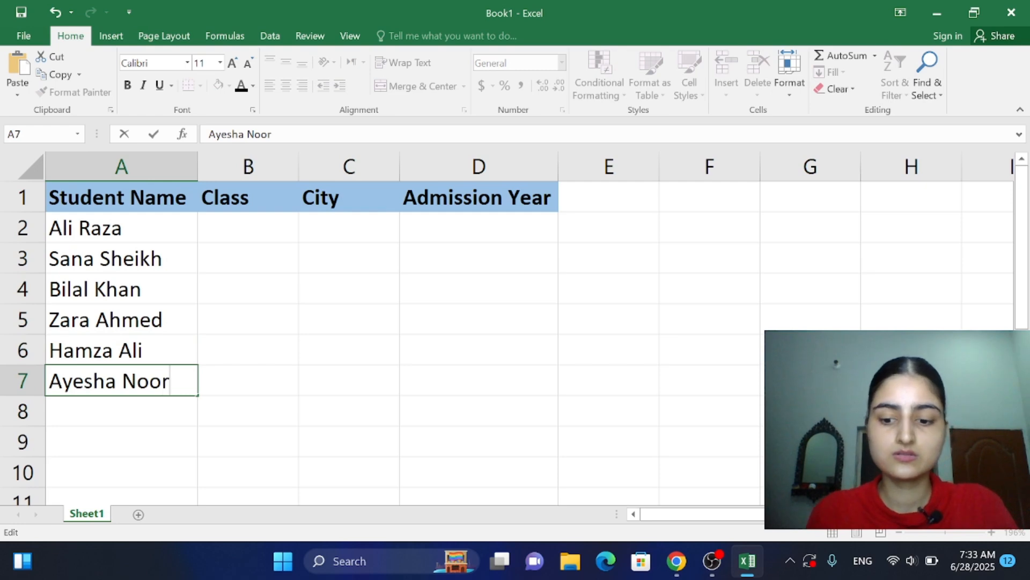
{"action": "key", "text": "Return"}
{"action": "type", "text": "Ahmed"}
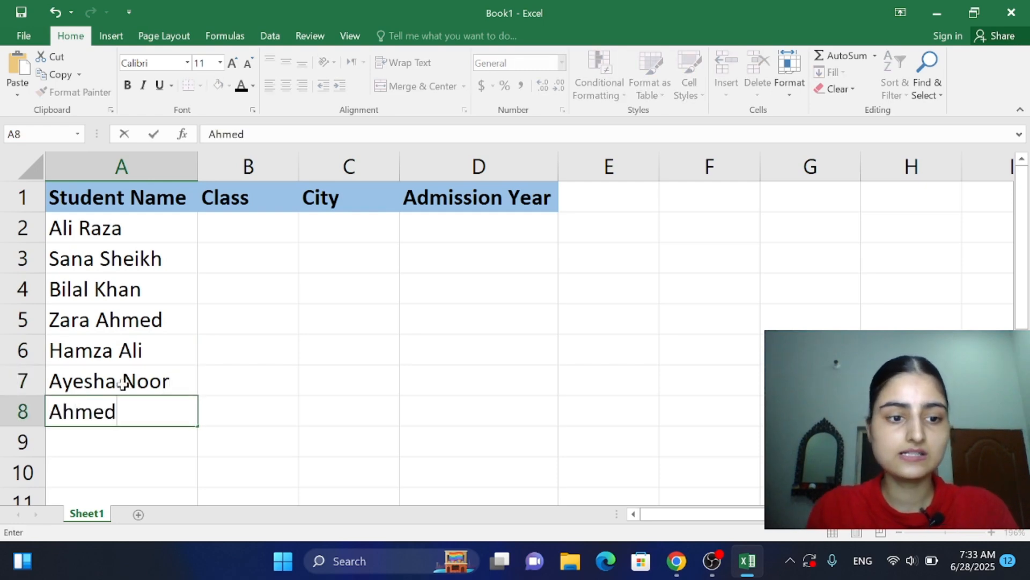
{"action": "type", "text": " Raza"}
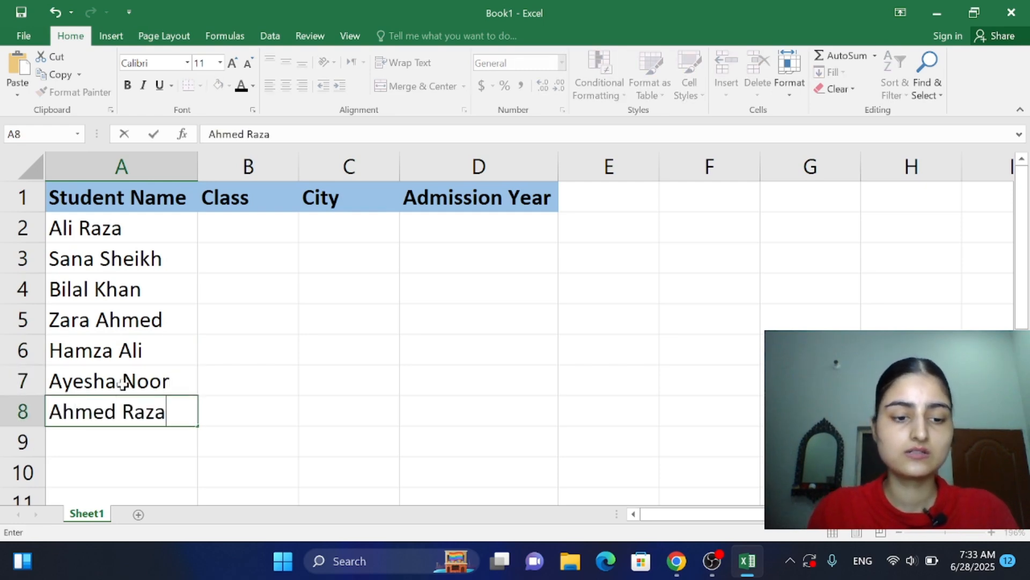
{"action": "key", "text": "Return"}
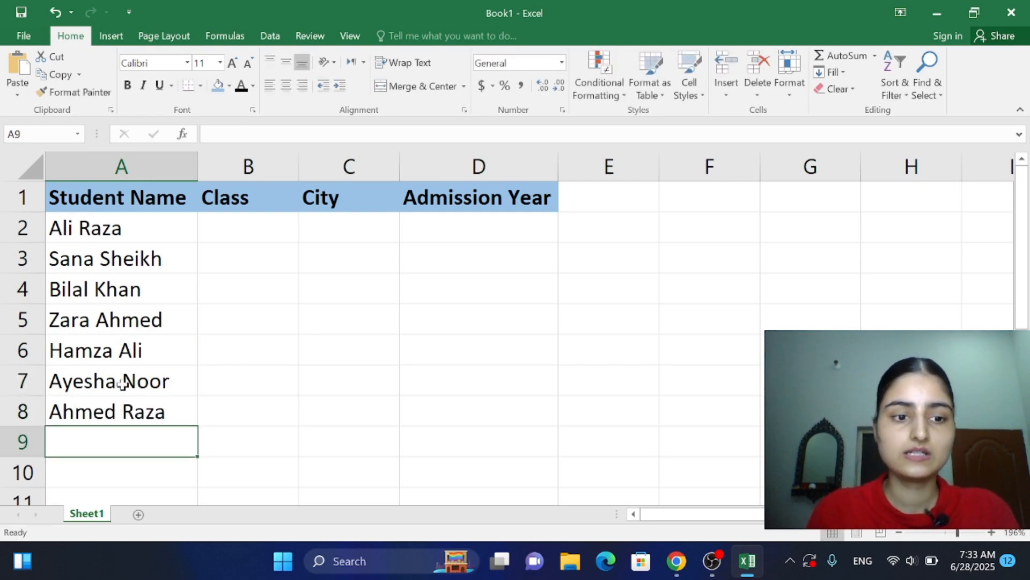
Step: Check the last entry of the student list in the PDF in Chrome and enter that student's full name in A9 in Excel
{"action": "left_click", "coordinate": [675, 573]}
{"action": "left_click", "coordinate": [675, 573]}
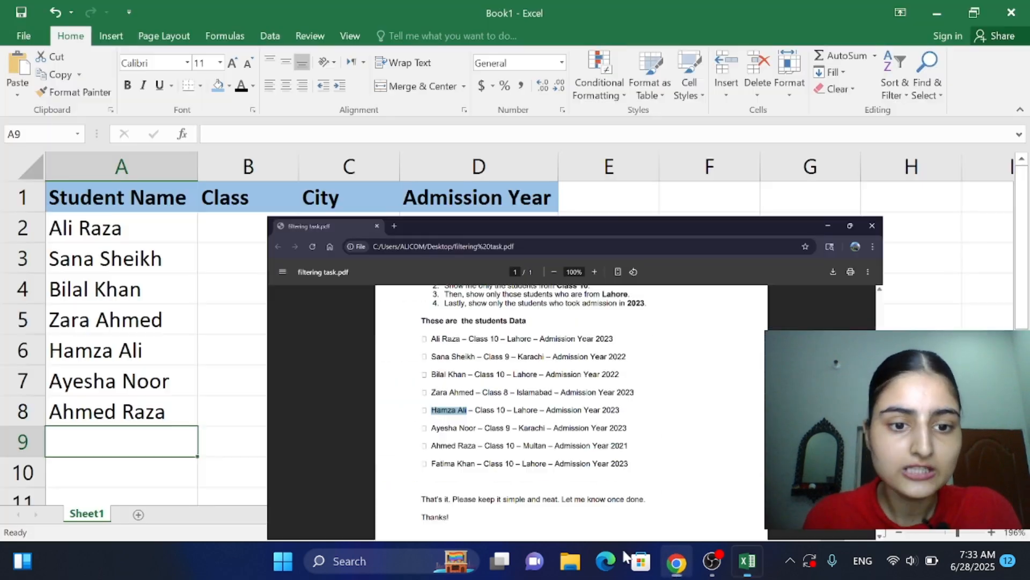
{"action": "key", "text": "BackSpace"}
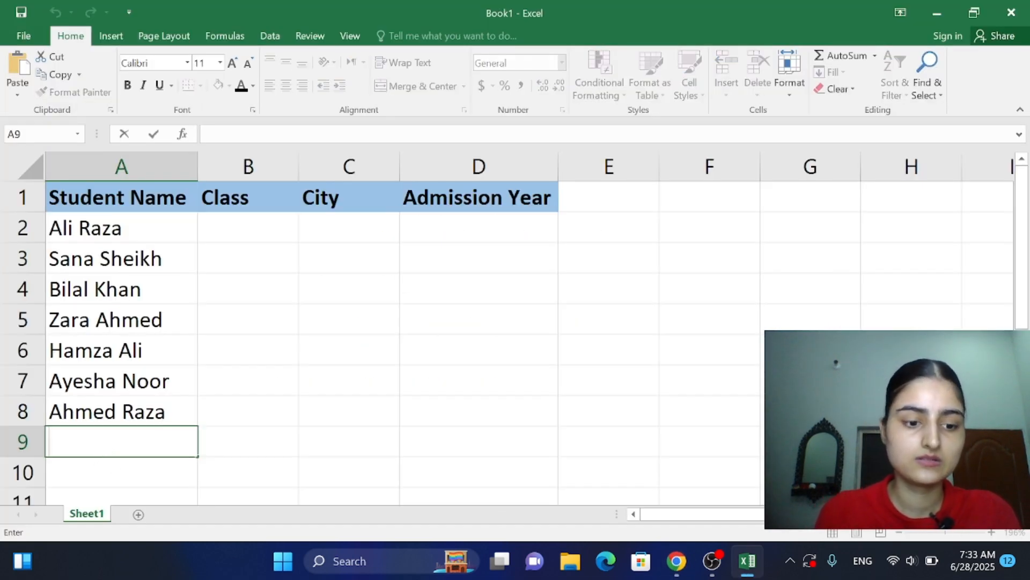
{"action": "type", "text": "fATIMA "}
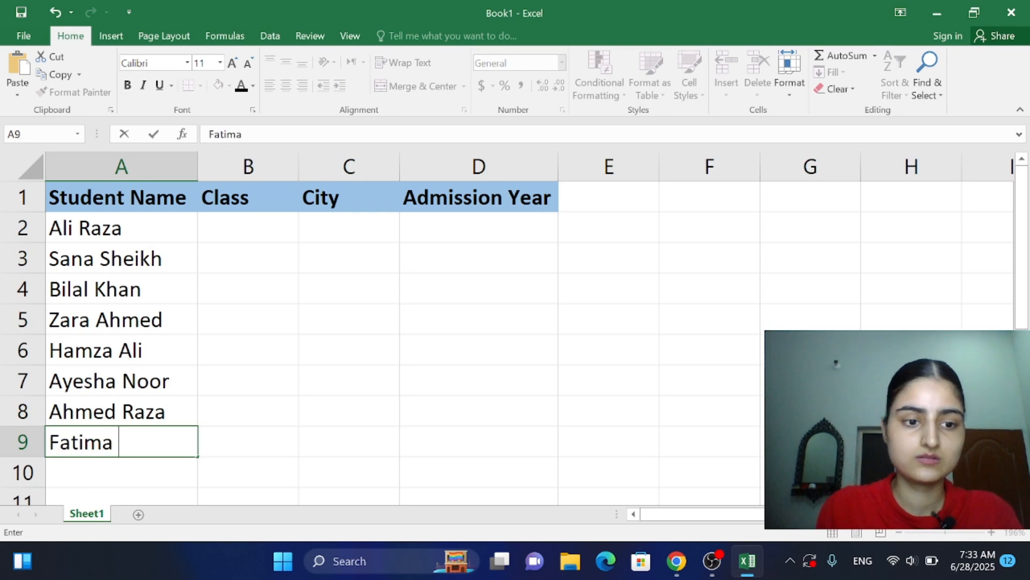
{"action": "type", "text": "Khan"}
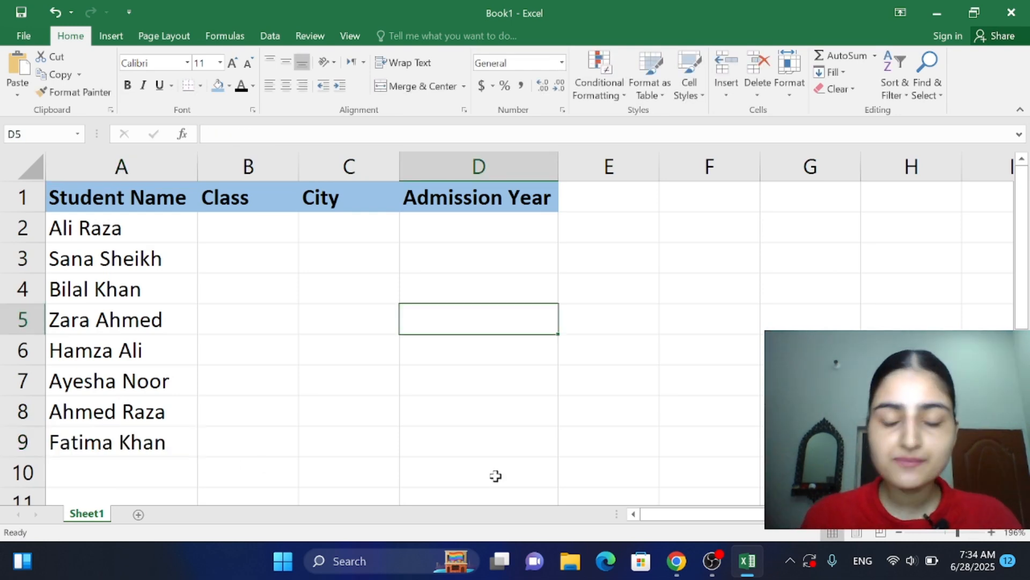
Step: Check the students' classes in the PDF in Chrome and enter 10, 9, 10 and 8 in B2:B5 in Excel
{"action": "left_click", "coordinate": [682, 562]}
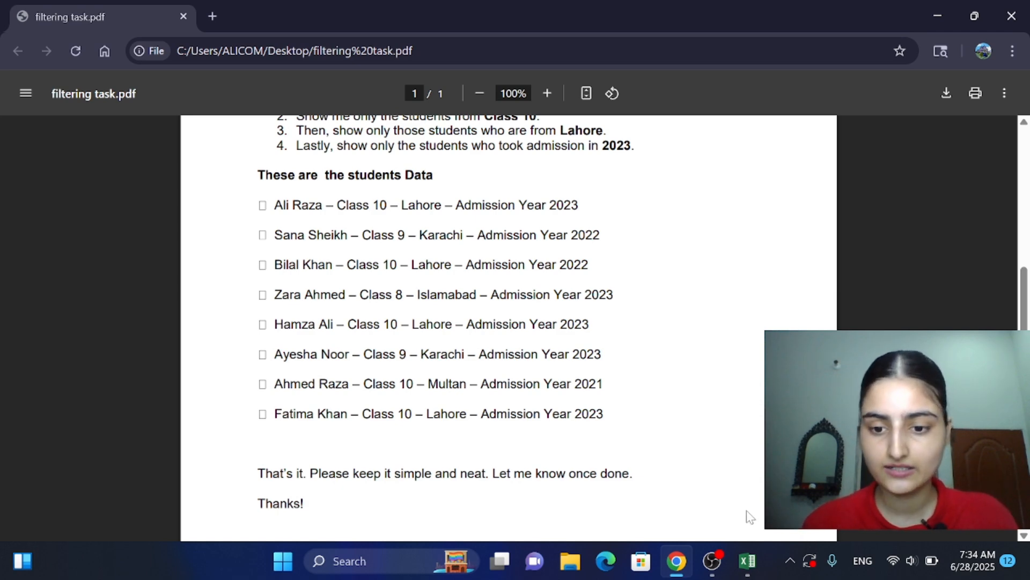
{"action": "left_click", "coordinate": [747, 561]}
{"action": "left_click", "coordinate": [202, 225]}
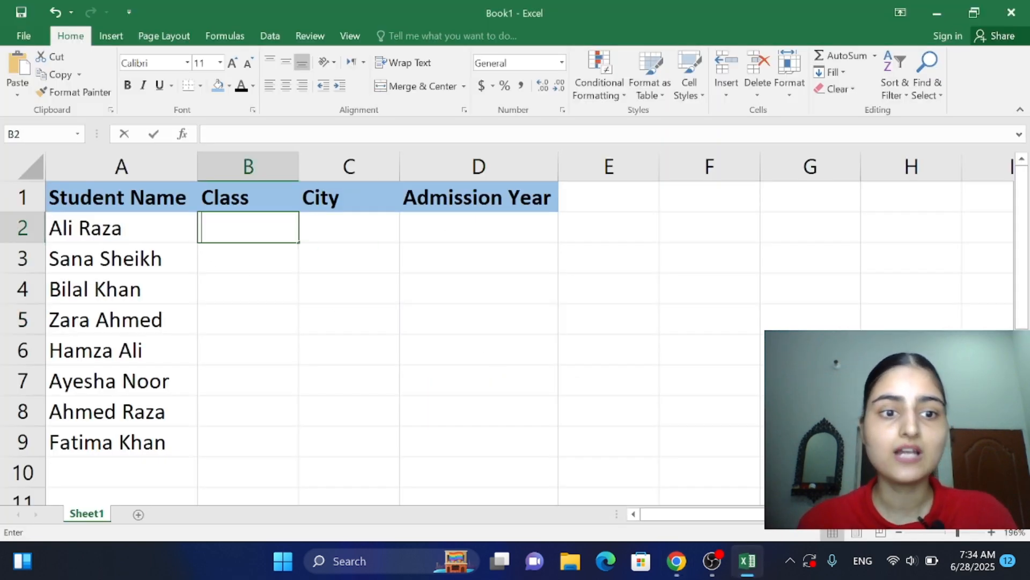
{"action": "type", "text": "10"}
{"action": "key", "text": "Return"}
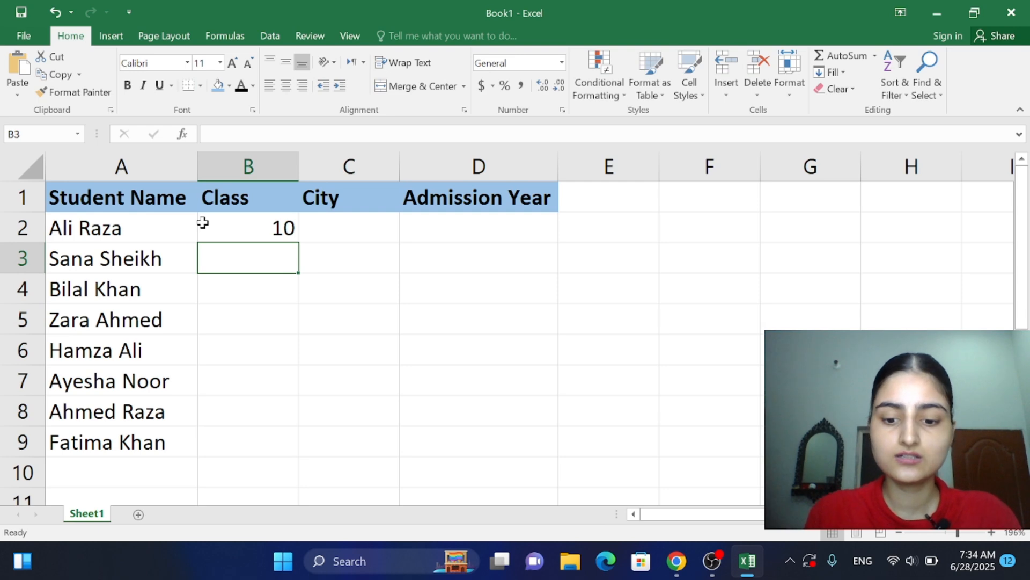
{"action": "type", "text": "9"}
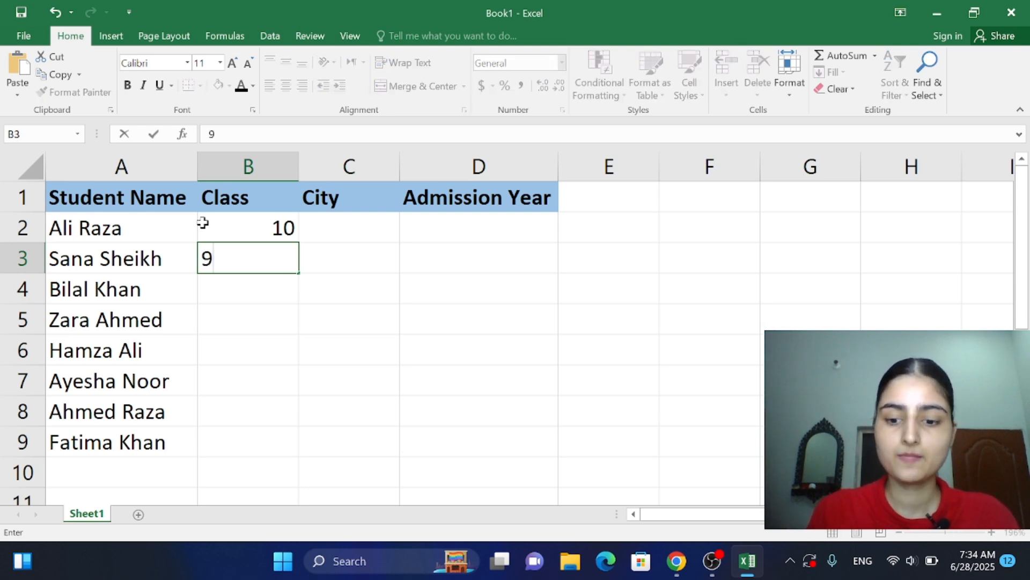
{"action": "key", "text": "Return"}
{"action": "type", "text": "10"}
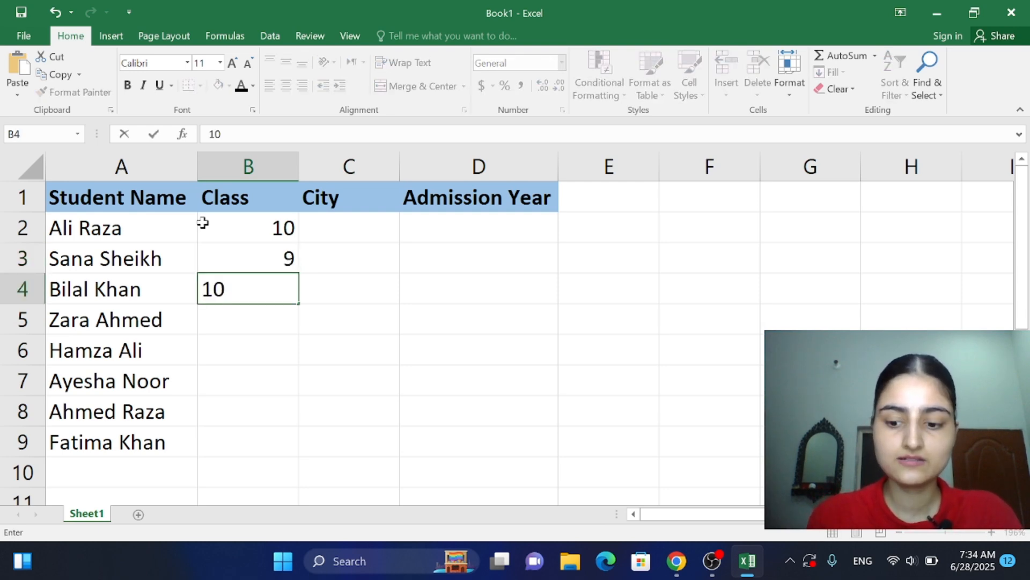
{"action": "key", "text": "Return"}
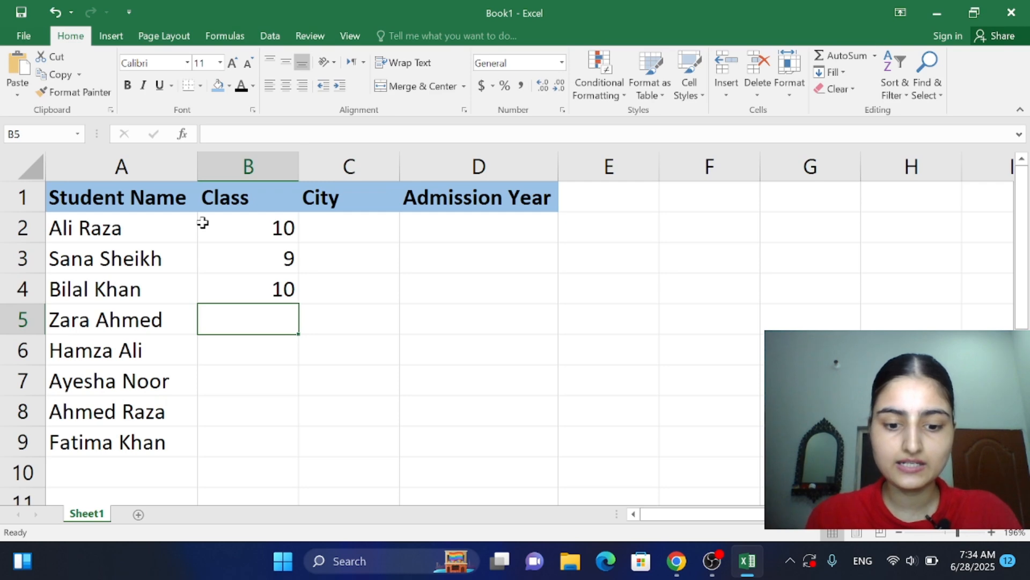
{"action": "type", "text": "8"}
{"action": "key", "text": "Return"}
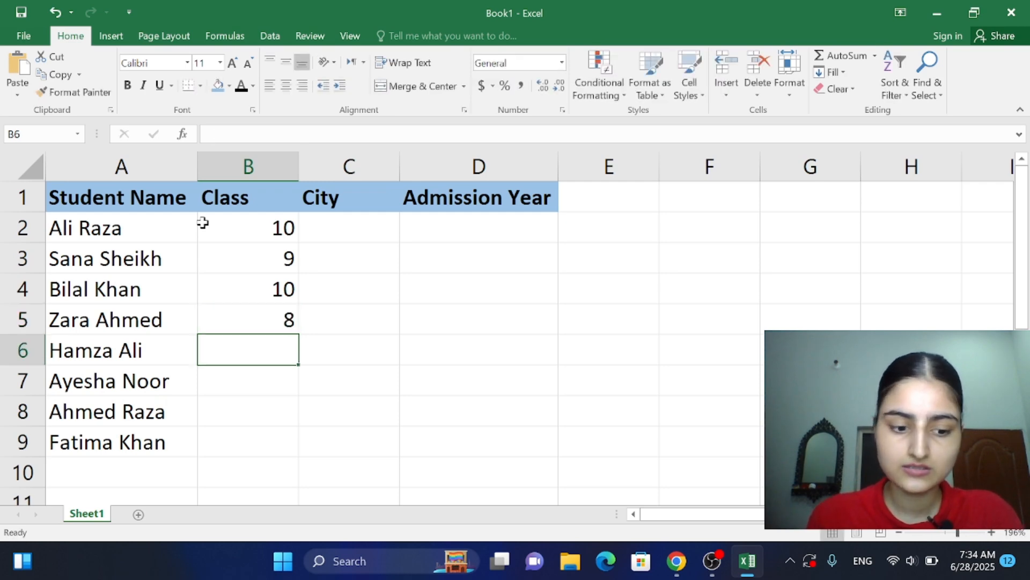
Step: Enter the classes 10, 9, 10 and 10 for the last four students in B6:B9
{"action": "type", "text": "10"}
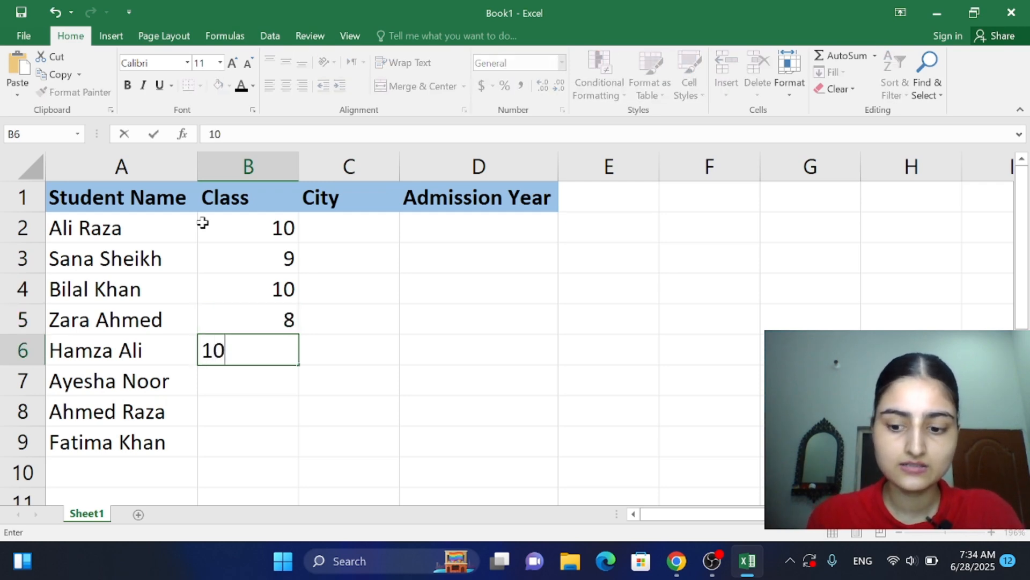
{"action": "key", "text": "Return"}
{"action": "type", "text": "9"}
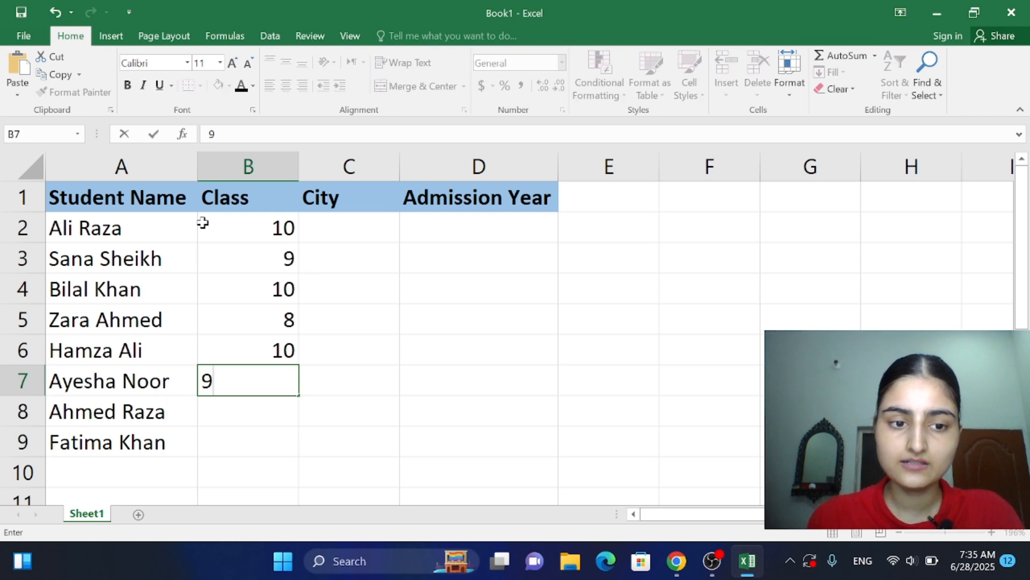
{"action": "key", "text": "Return"}
{"action": "type", "text": "10"}
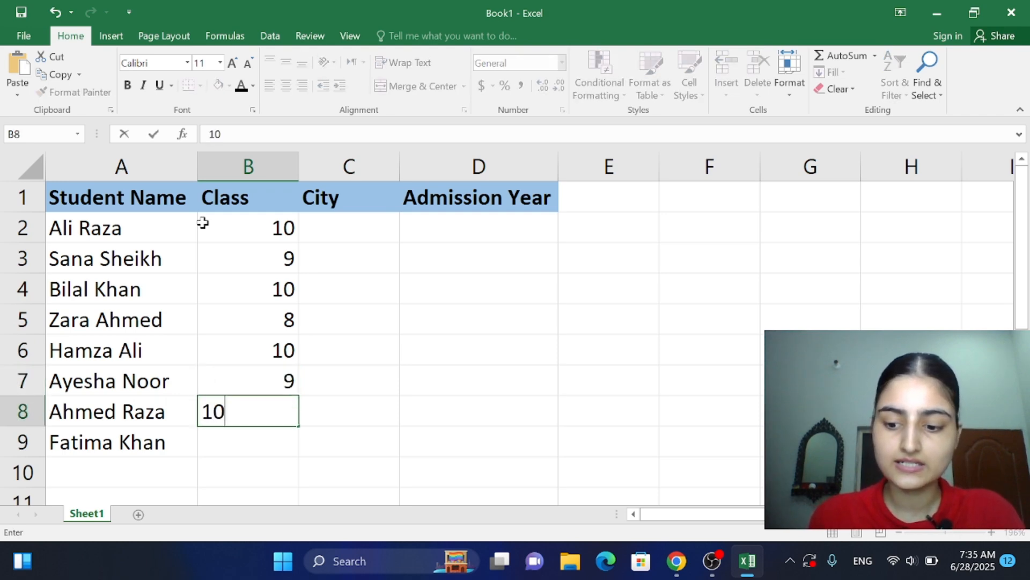
{"action": "key", "text": "Return"}
{"action": "type", "text": "10"}
{"action": "key", "text": "ctrl+Return"}
{"action": "key", "text": "Return"}
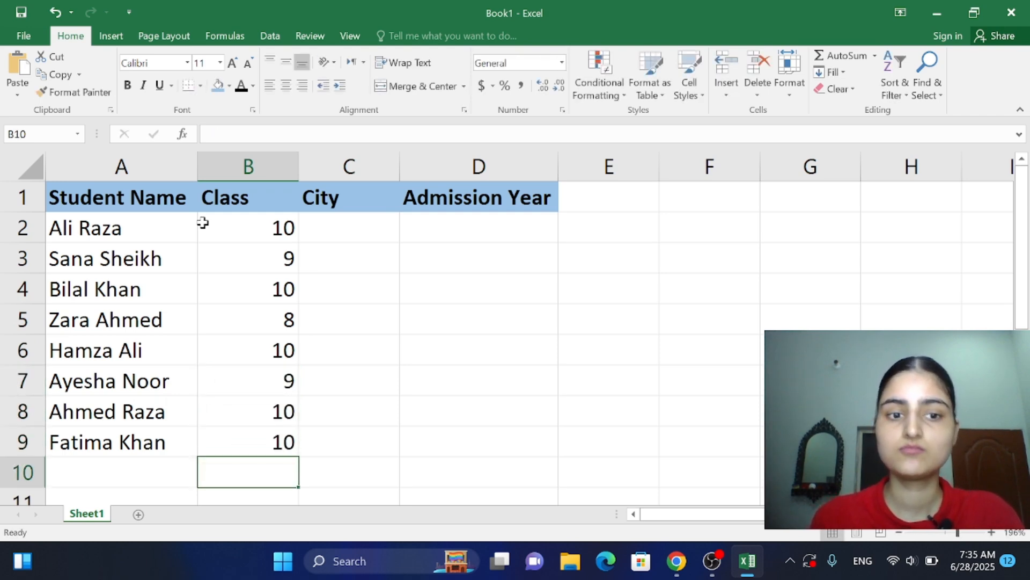
Step: Check the students' cities in the PDF in Chrome and enter Lahore as the first student's city in C2 in Excel
{"action": "left_click", "coordinate": [402, 267]}
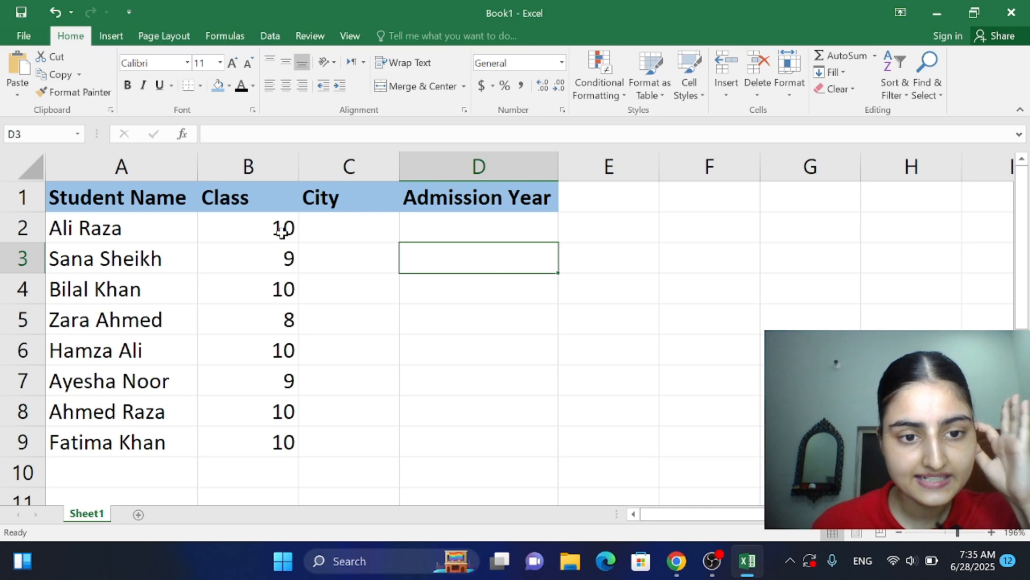
{"action": "left_click", "coordinate": [395, 440]}
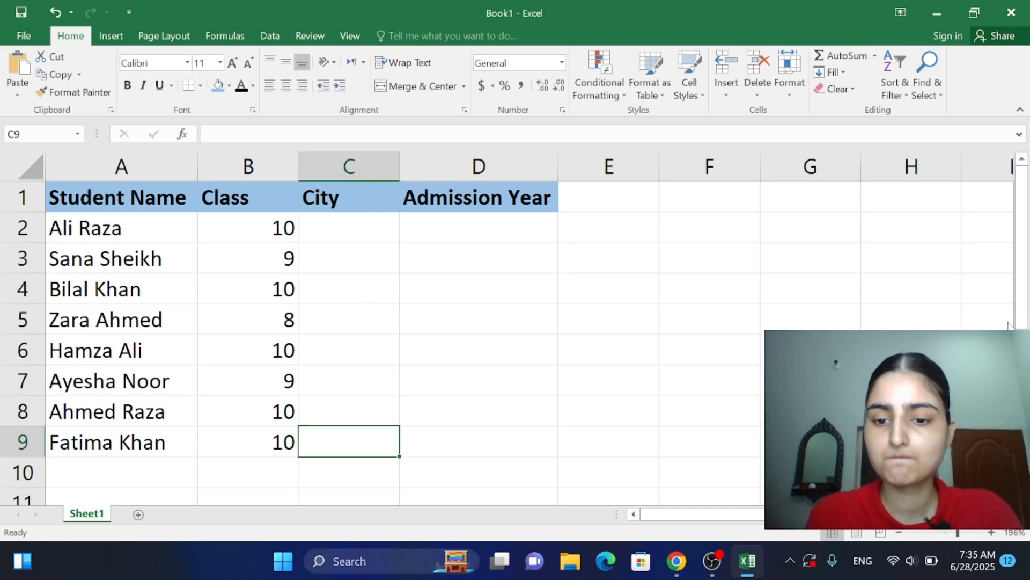
{"action": "left_click", "coordinate": [676, 562]}
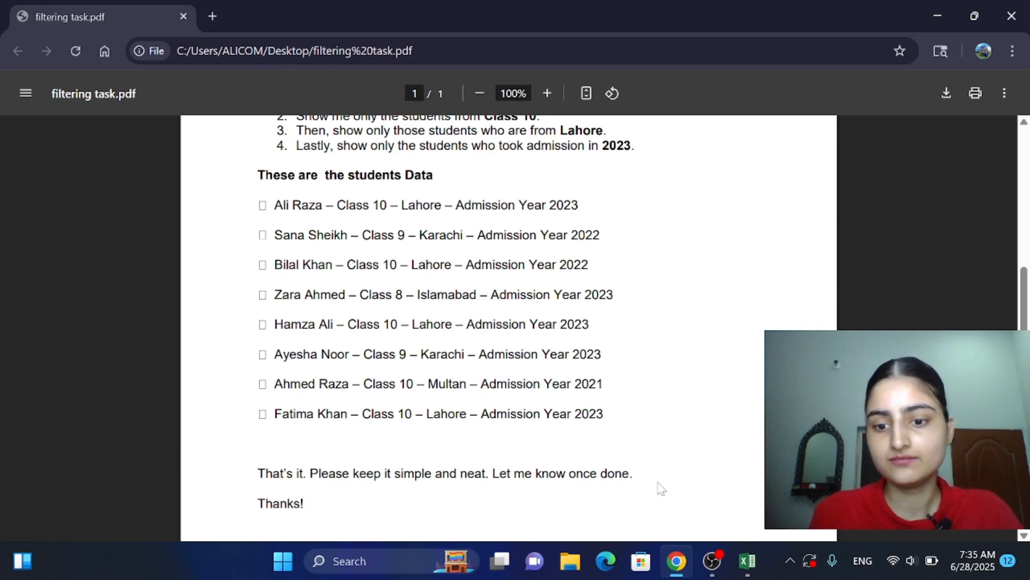
{"action": "left_click", "coordinate": [759, 561]}
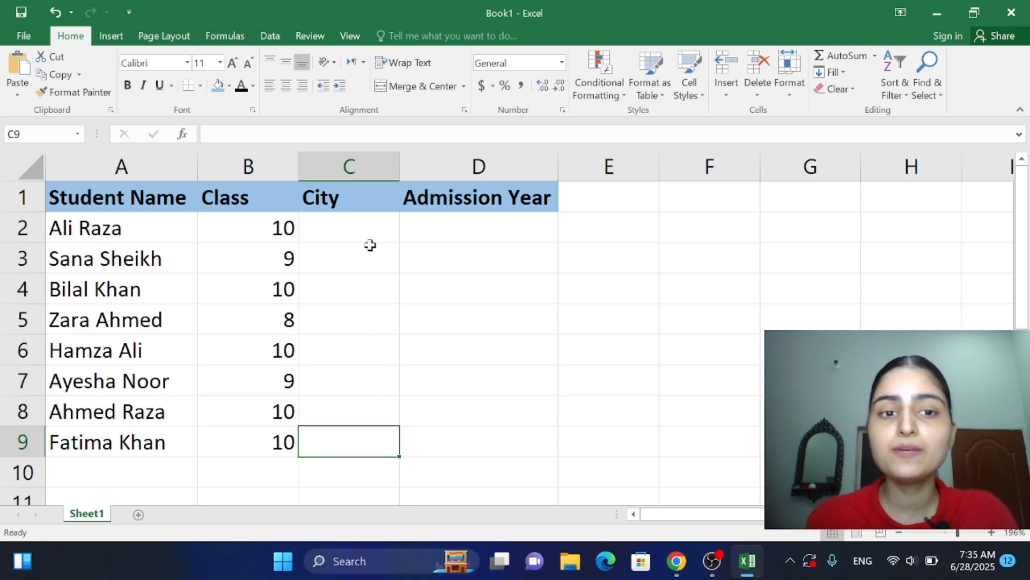
{"action": "left_click", "coordinate": [345, 228]}
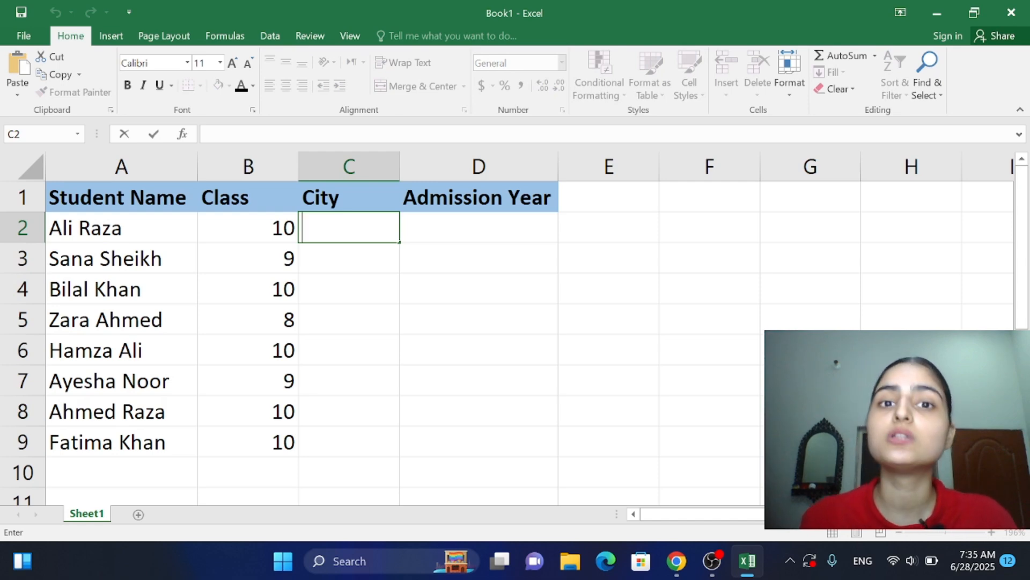
{"action": "left_click", "coordinate": [676, 560]}
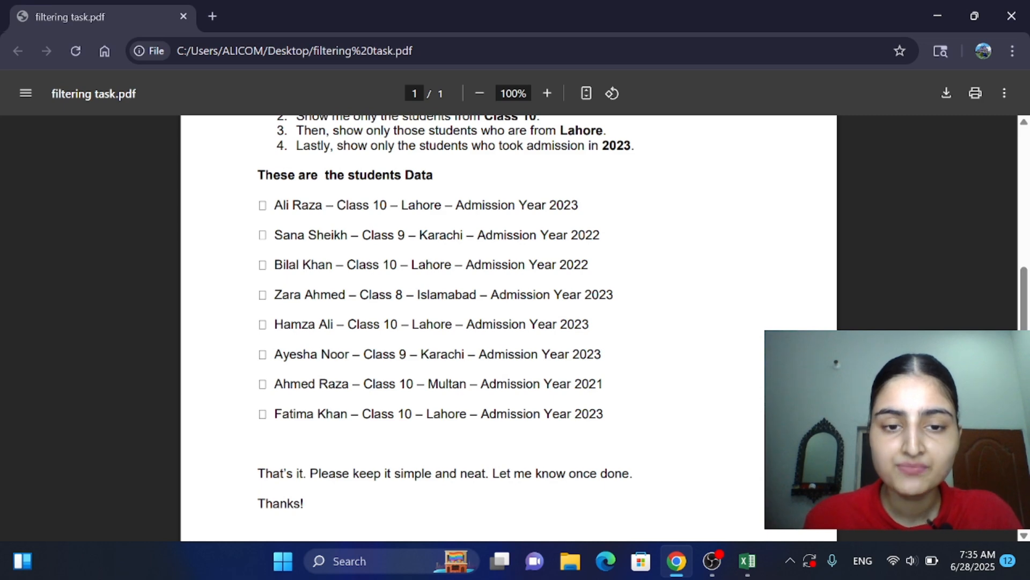
{"action": "left_click_drag", "start_coordinate": [409, 206], "coordinate": [446, 207]}
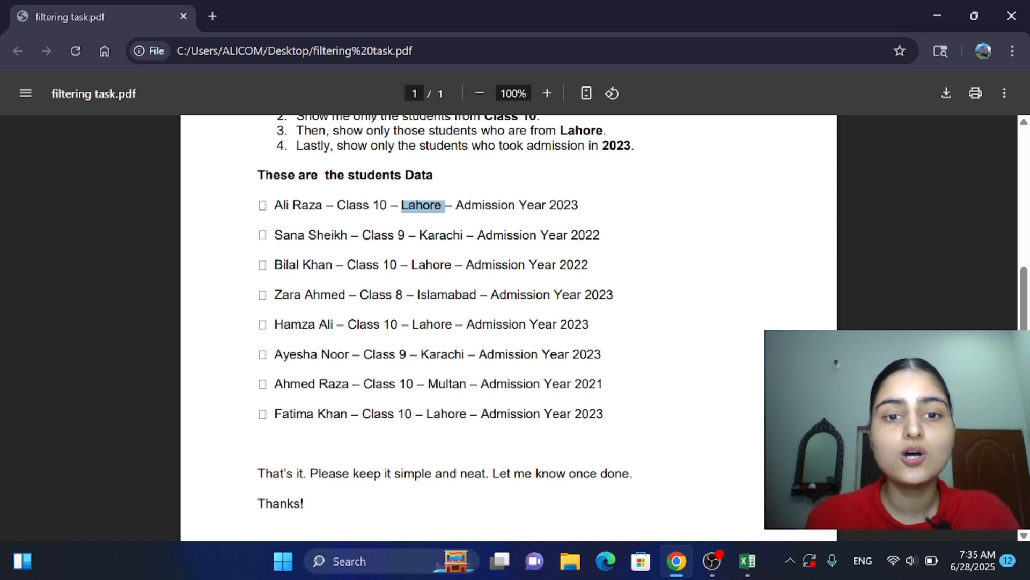
{"action": "left_click", "coordinate": [445, 206]}
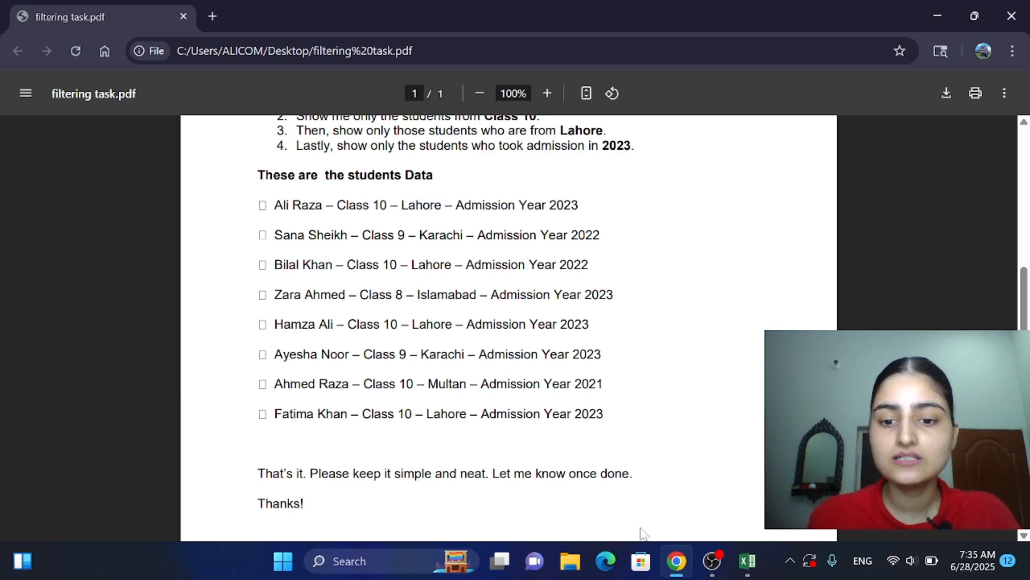
{"action": "left_click", "coordinate": [736, 551]}
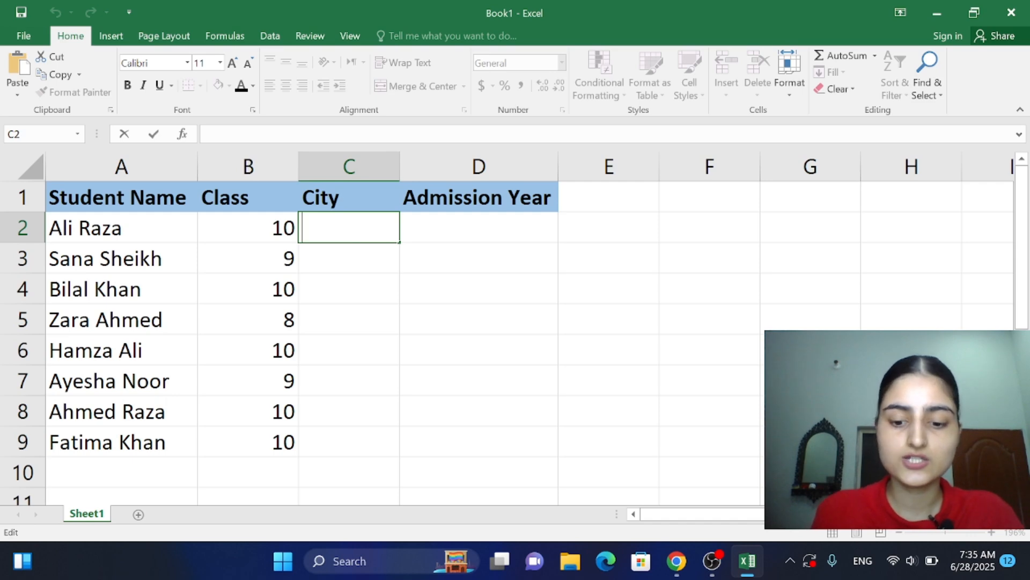
{"action": "type", "text": "Lahore"}
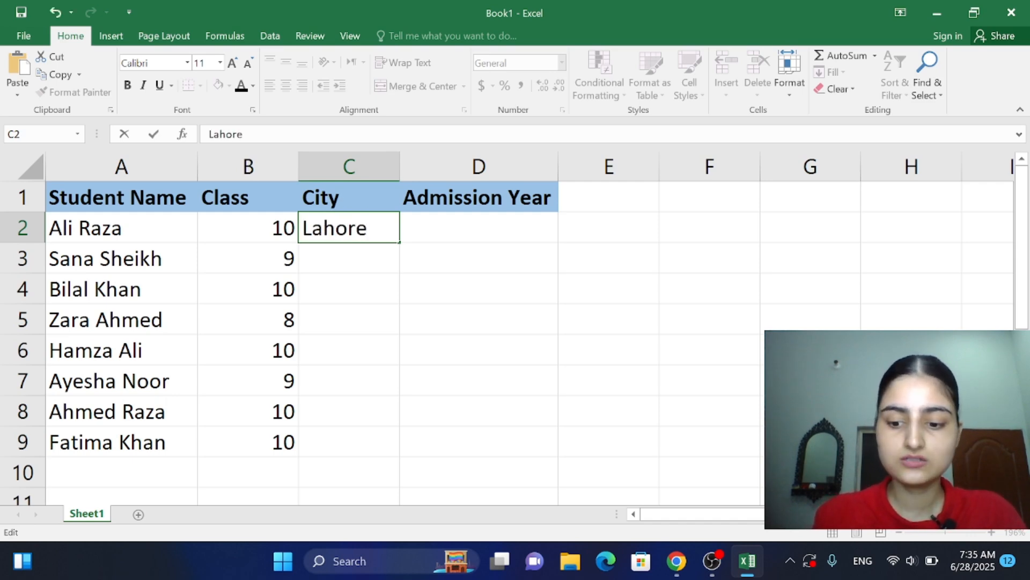
{"action": "key", "text": "Return"}
Step: Enter the cities Karachi, Lahore and Islamabad in C3, C4 and C5
{"action": "type", "text": "K"}
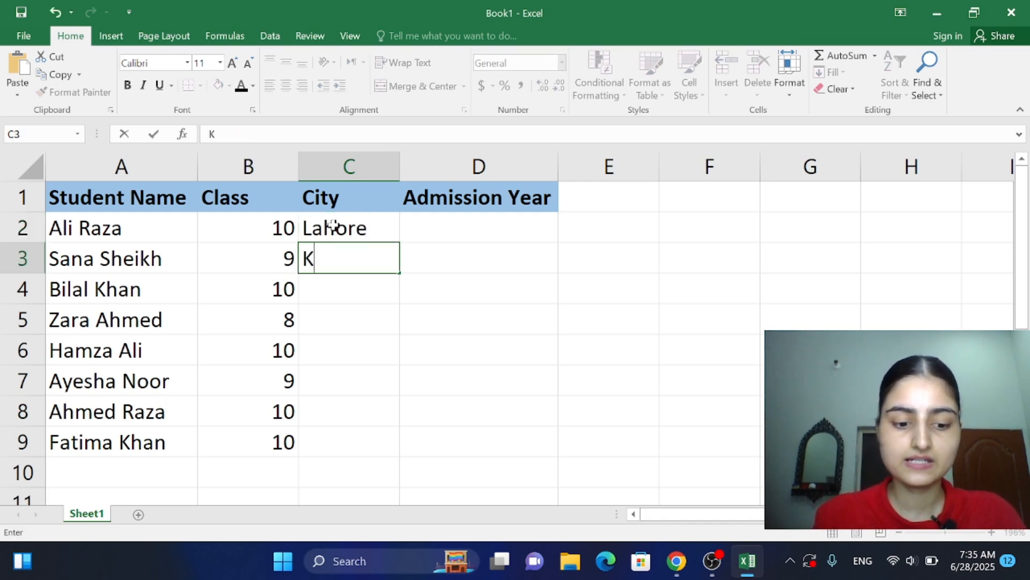
{"action": "type", "text": "arachi"}
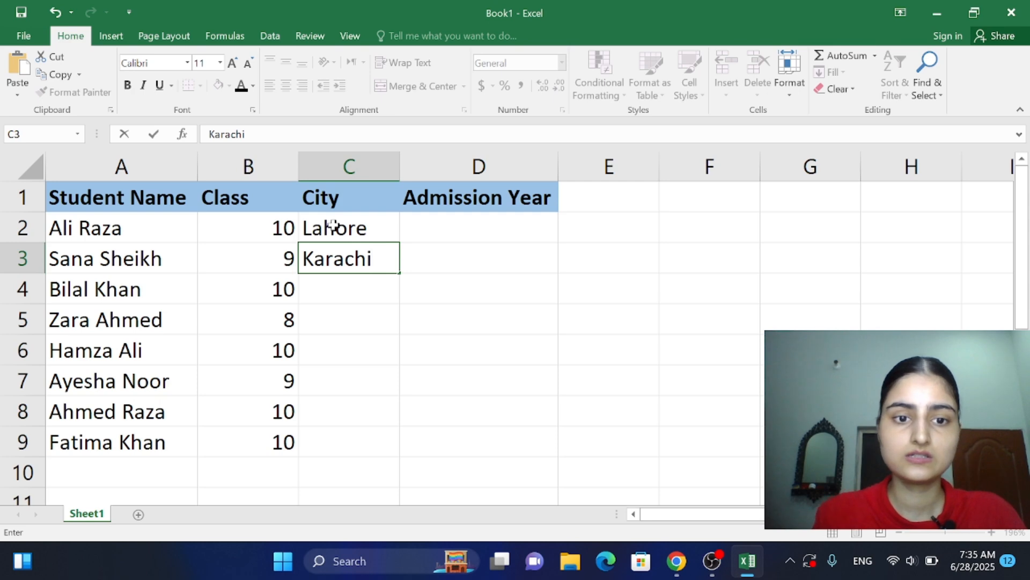
{"action": "key", "text": "Return"}
{"action": "type", "text": "Lahotr"}
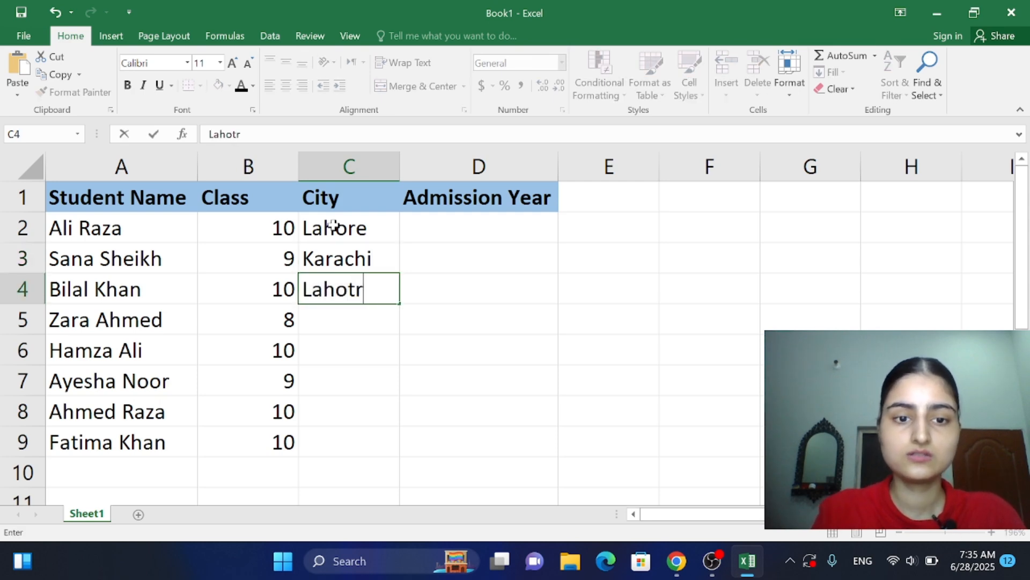
{"action": "type", "text": "e"}
{"action": "key", "text": "BackSpace"}
{"action": "key", "text": "BackSpace"}
{"action": "key", "text": "BackSpace"}
{"action": "type", "text": "re"}
{"action": "key", "text": "Return"}
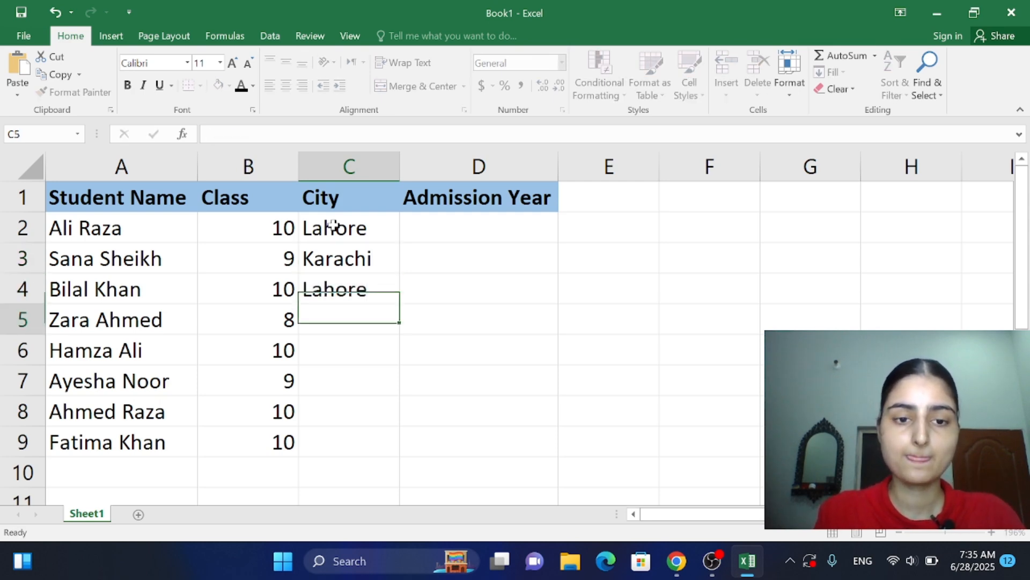
{"action": "type", "text": "Islamabad"}
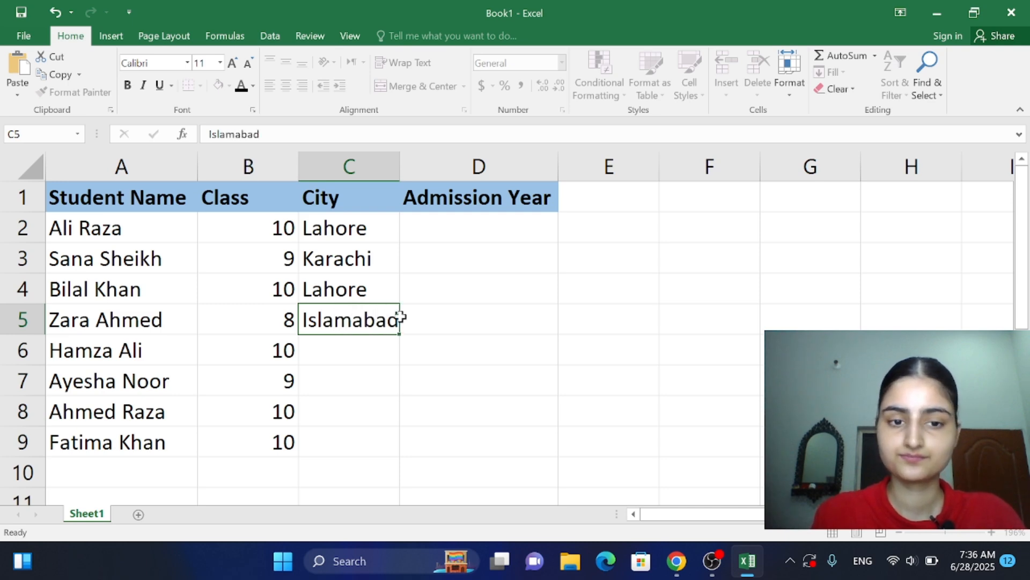
{"action": "key", "text": "Return"}
Step: Check the remaining cities in the PDF in Chrome and enter Lahore in C6 and Karachi in C7 in Excel
{"action": "left_click", "coordinate": [684, 564]}
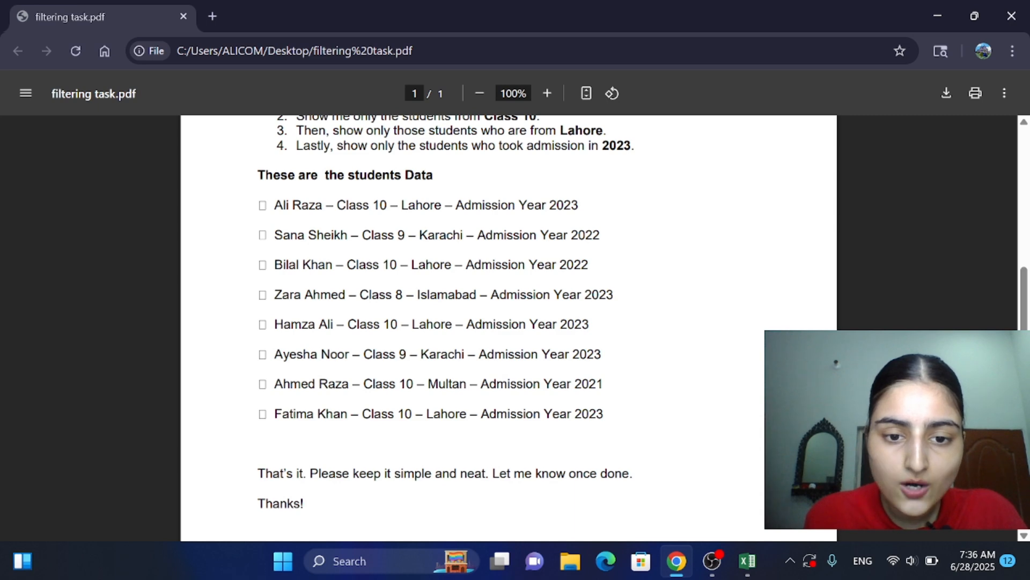
{"action": "left_click", "coordinate": [747, 561]}
{"action": "type", "text": "Laho"}
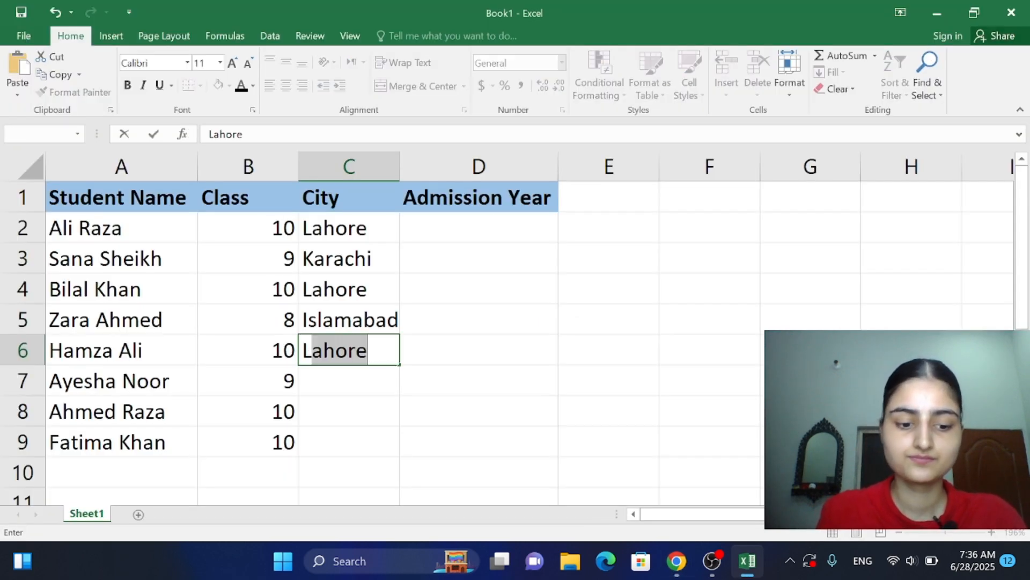
{"action": "type", "text": "re"}
{"action": "key", "text": "Return"}
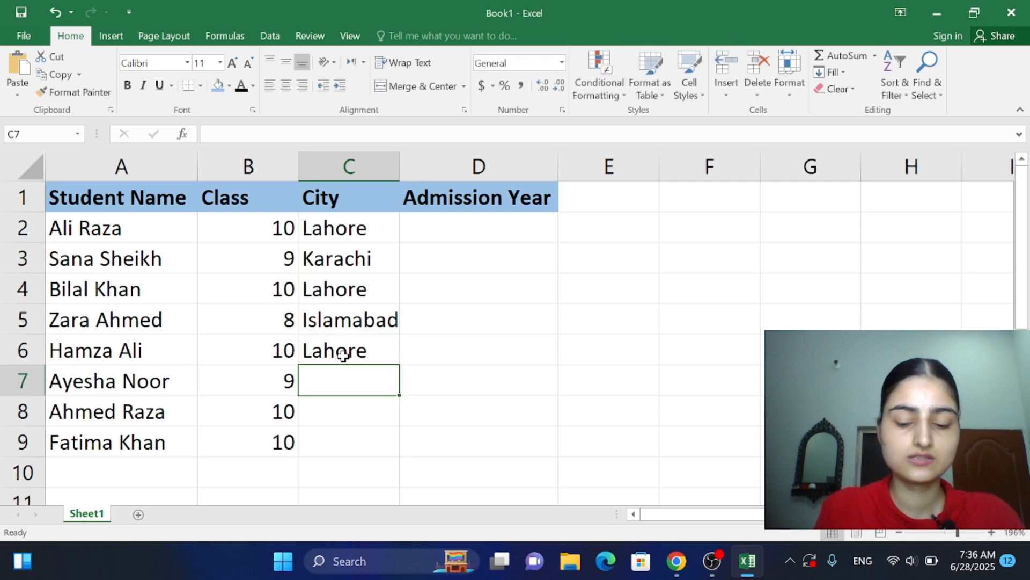
{"action": "type", "text": "Karacj"}
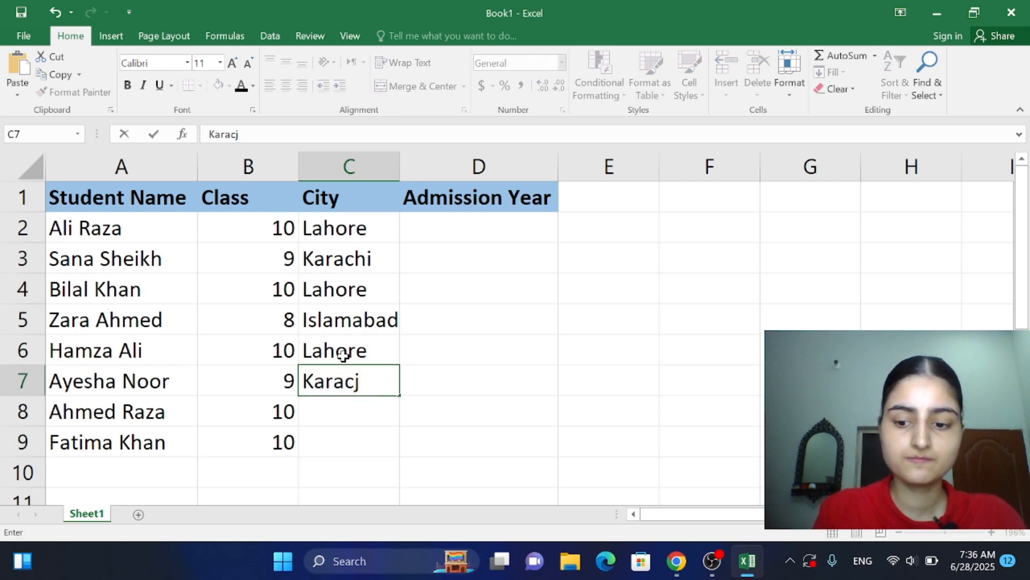
{"action": "key", "text": "BackSpace"}
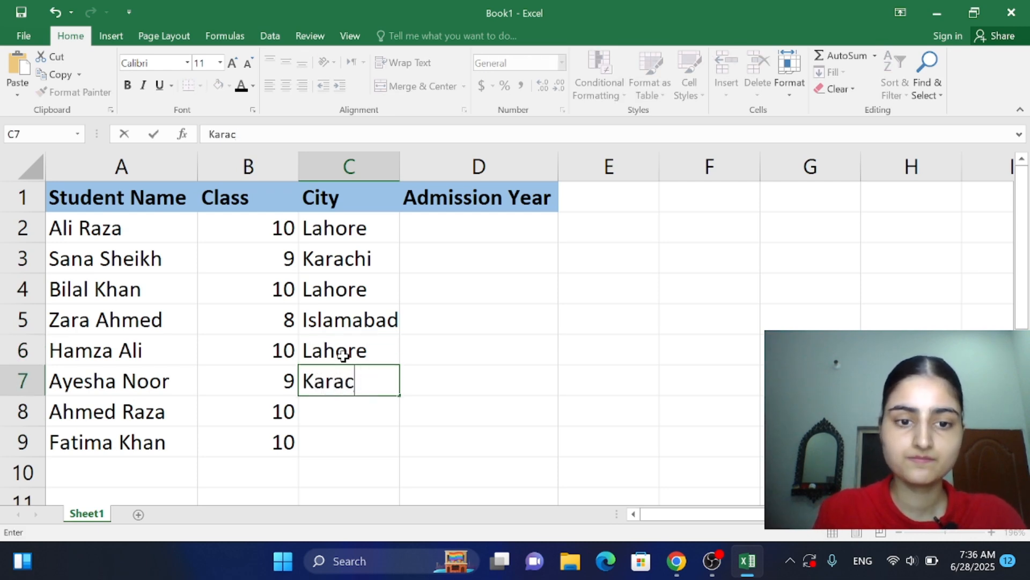
{"action": "type", "text": "hi"}
{"action": "key", "text": "Return"}
Step: Enter the cities Multan in C8 and Lahore in C9
{"action": "type", "text": "Mu"}
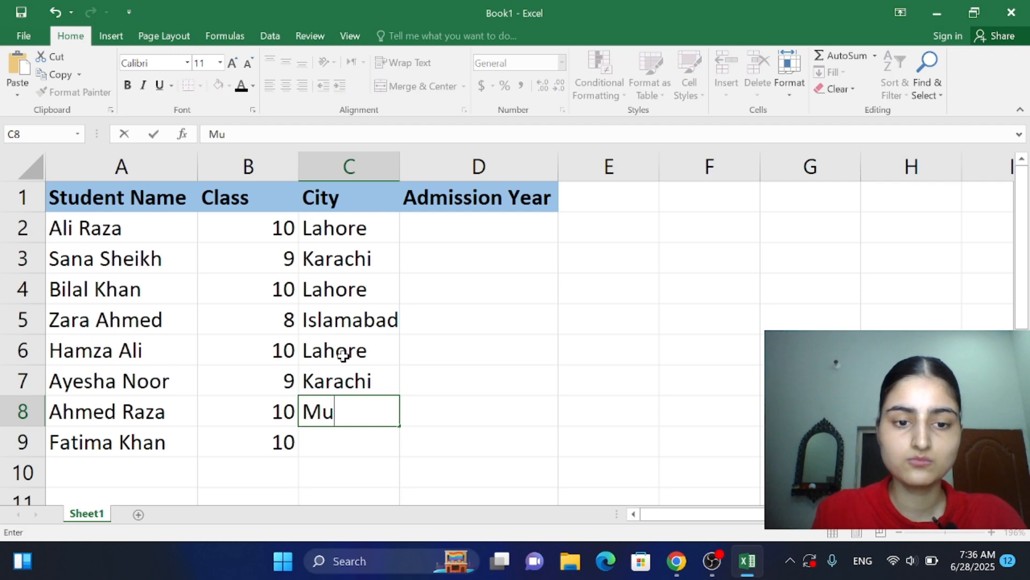
{"action": "type", "text": "ltan"}
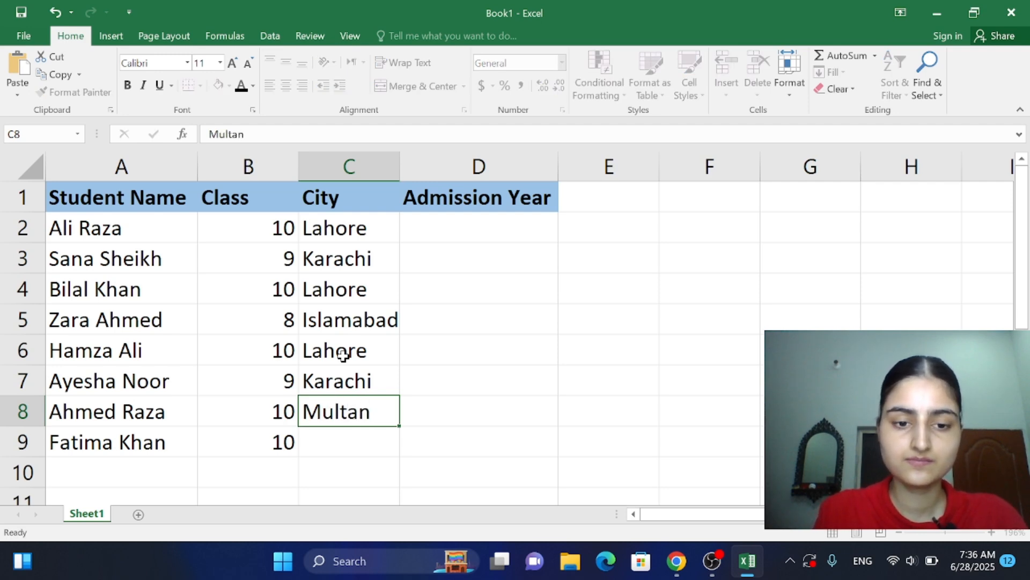
{"action": "key", "text": "Return"}
{"action": "type", "text": "L"}
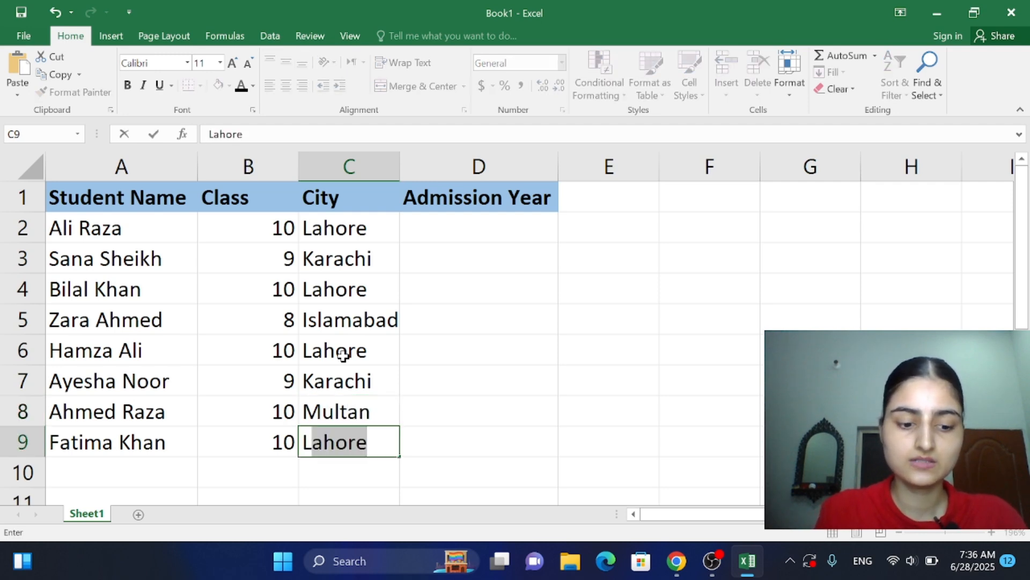
{"action": "type", "text": "ahore"}
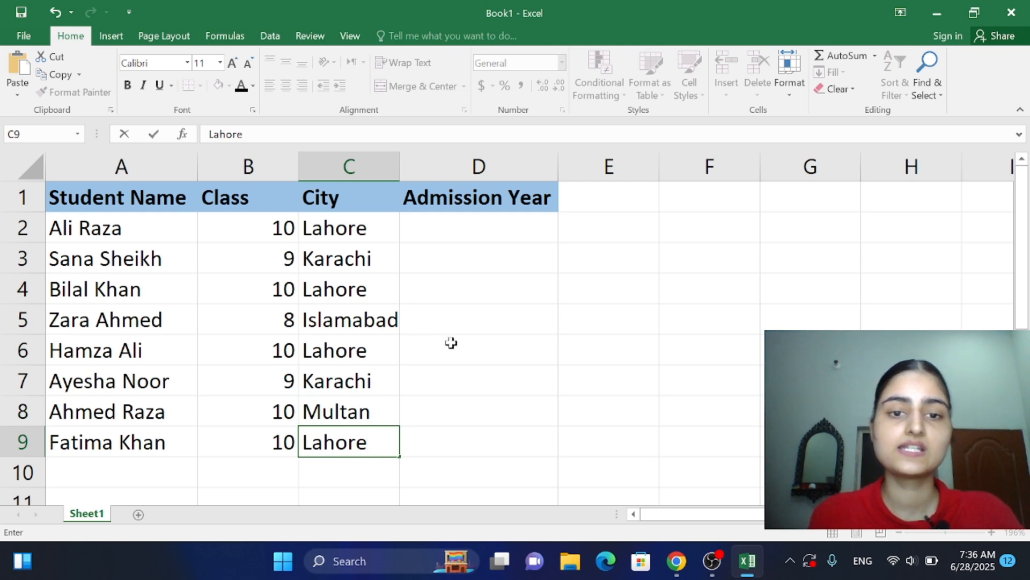
Step: Autofit the widths of columns B, A and C to their contents
{"action": "left_click", "coordinate": [478, 358]}
{"action": "left_click", "coordinate": [513, 413]}
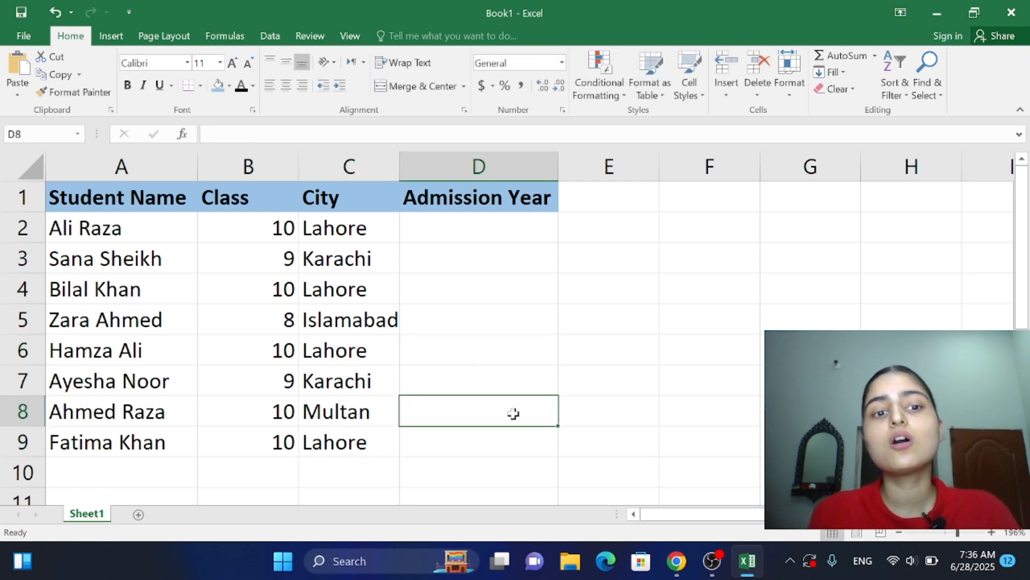
{"action": "double_click", "coordinate": [297, 177]}
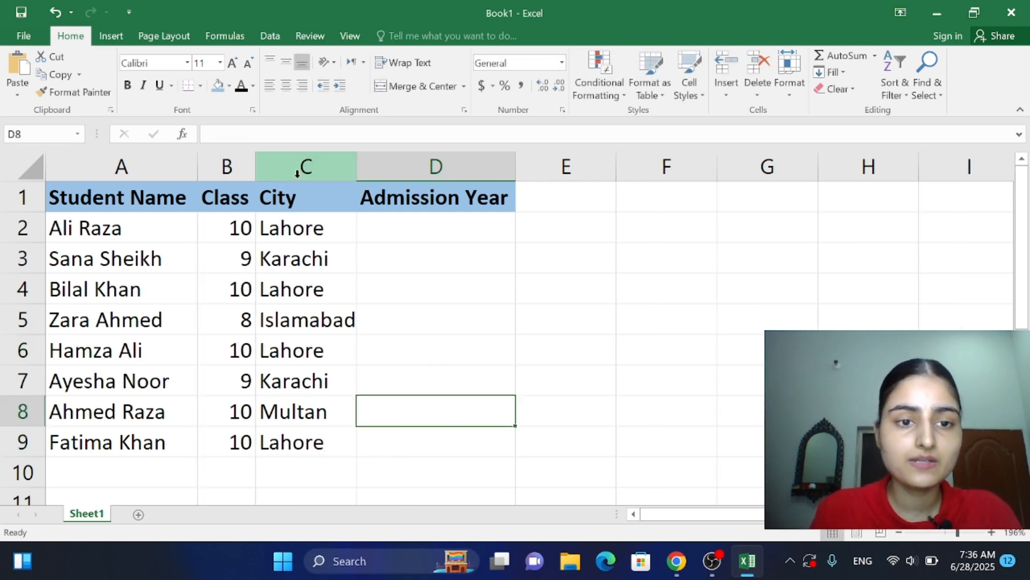
{"action": "double_click", "coordinate": [197, 178]}
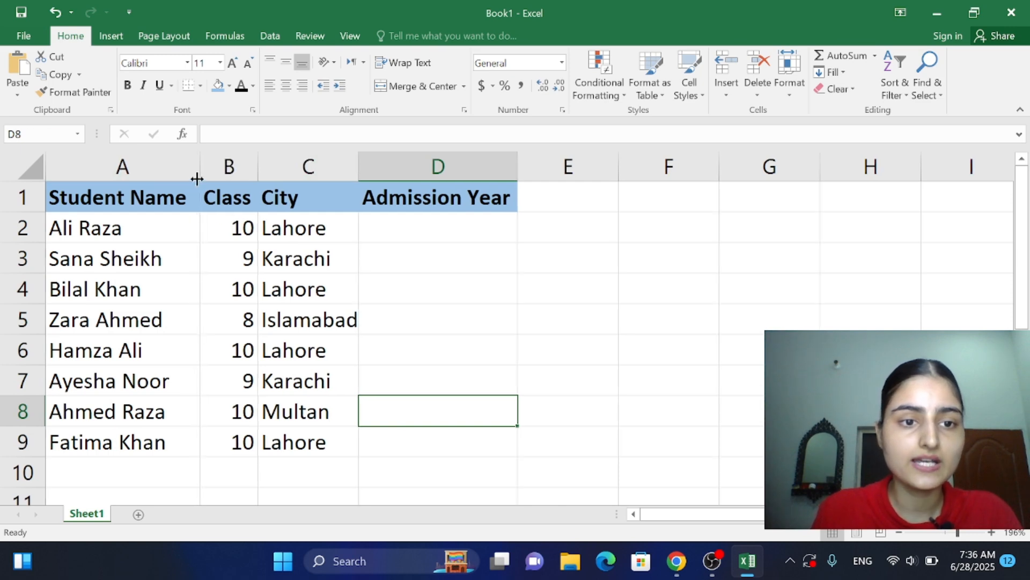
{"action": "double_click", "coordinate": [359, 180]}
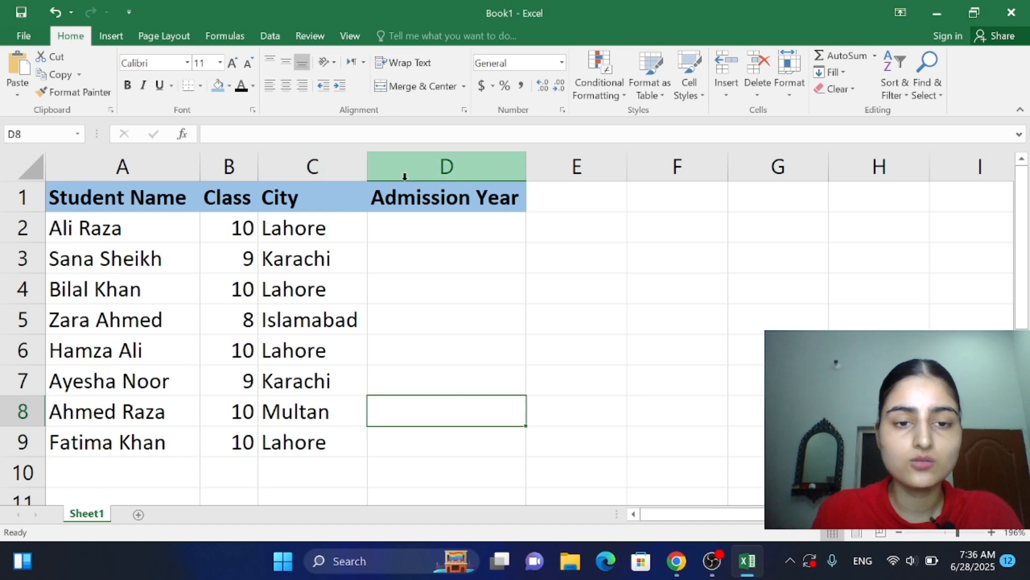
Step: Widen column B slightly by hand and autofit it back to its contents
{"action": "left_click", "coordinate": [337, 336]}
{"action": "left_click", "coordinate": [424, 311]}
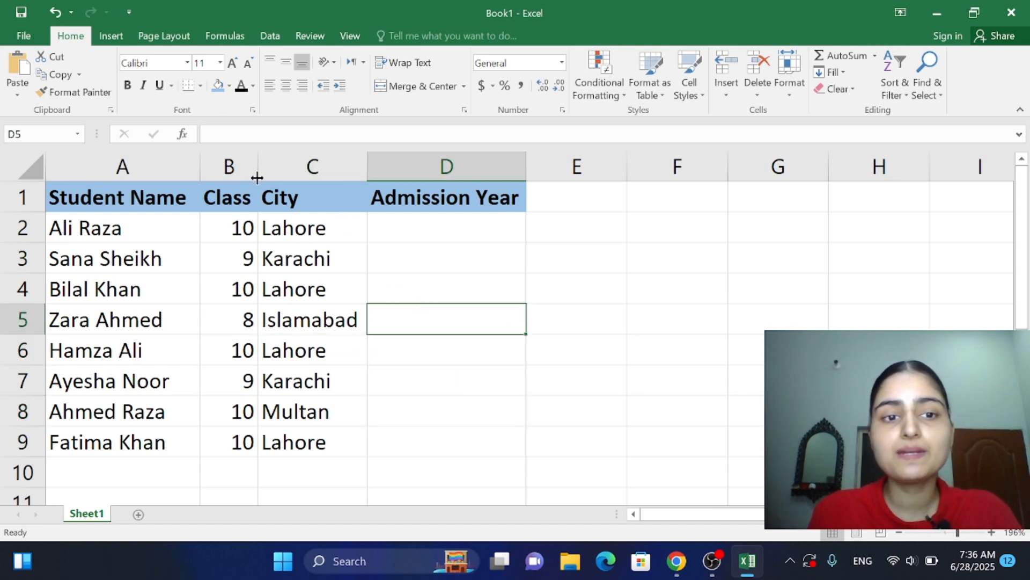
{"action": "mouse_move", "coordinate": [258, 177]}
{"action": "left_mouse_down"}
{"action": "mouse_move", "coordinate": [317, 194]}
{"action": "mouse_move", "coordinate": [265, 185]}
{"action": "left_mouse_up"}
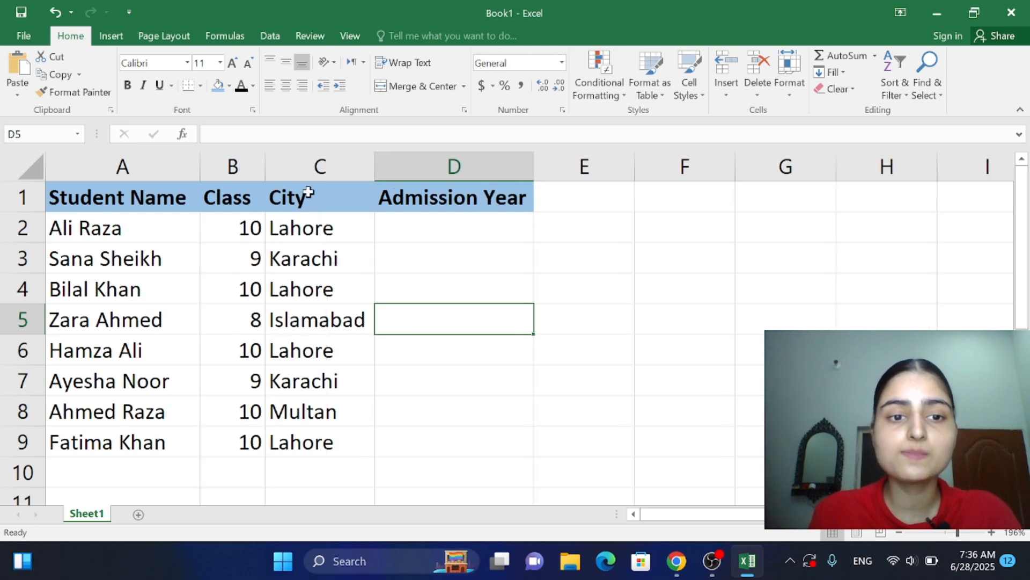
{"action": "double_click", "coordinate": [266, 174]}
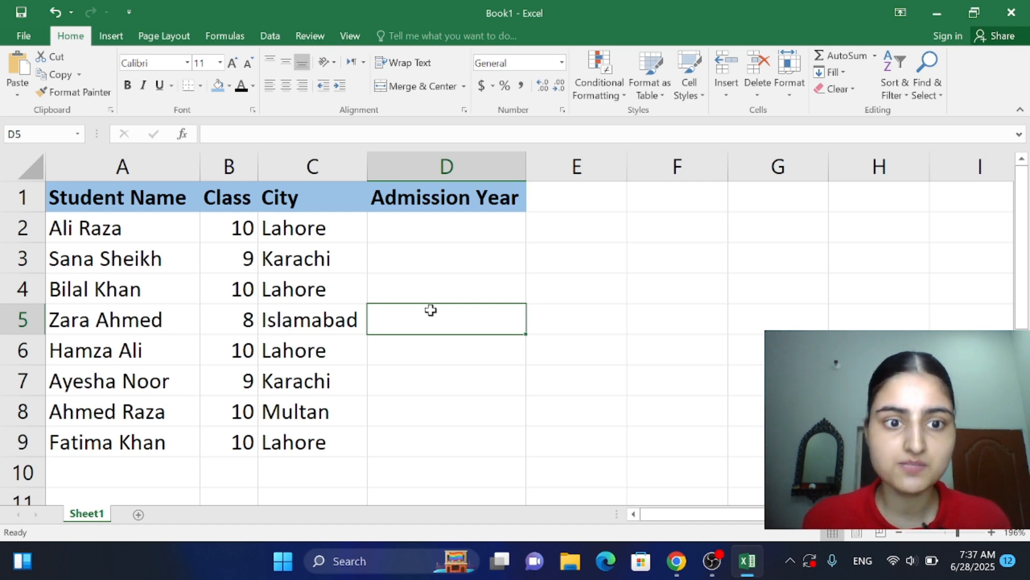
Step: Shorten the city in C5 to Islama and autofit column C to the shorter entries
{"action": "double_click", "coordinate": [354, 320]}
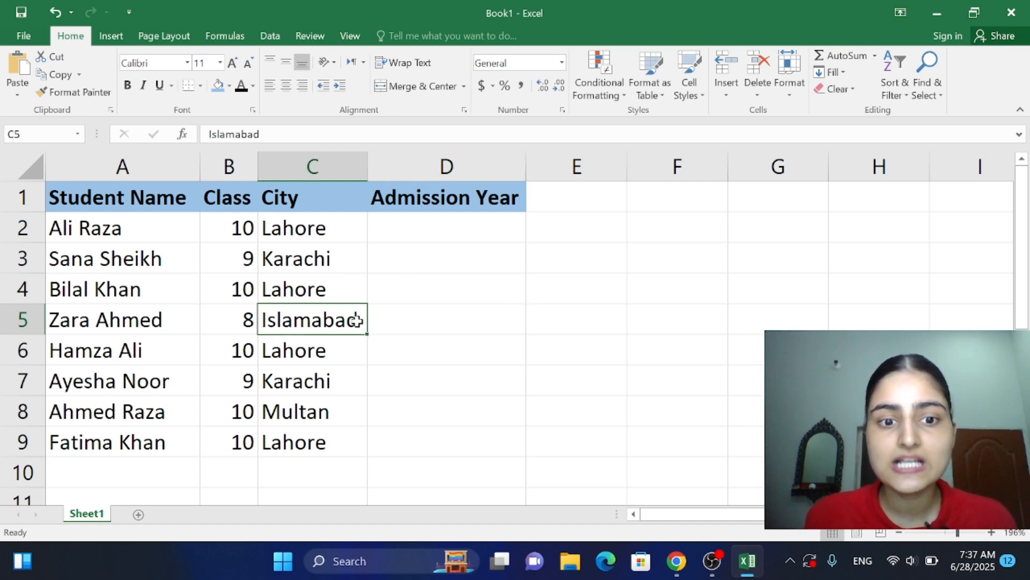
{"action": "key", "text": "BackSpace"}
{"action": "key", "text": "BackSpace"}
{"action": "key", "text": "BackSpace"}
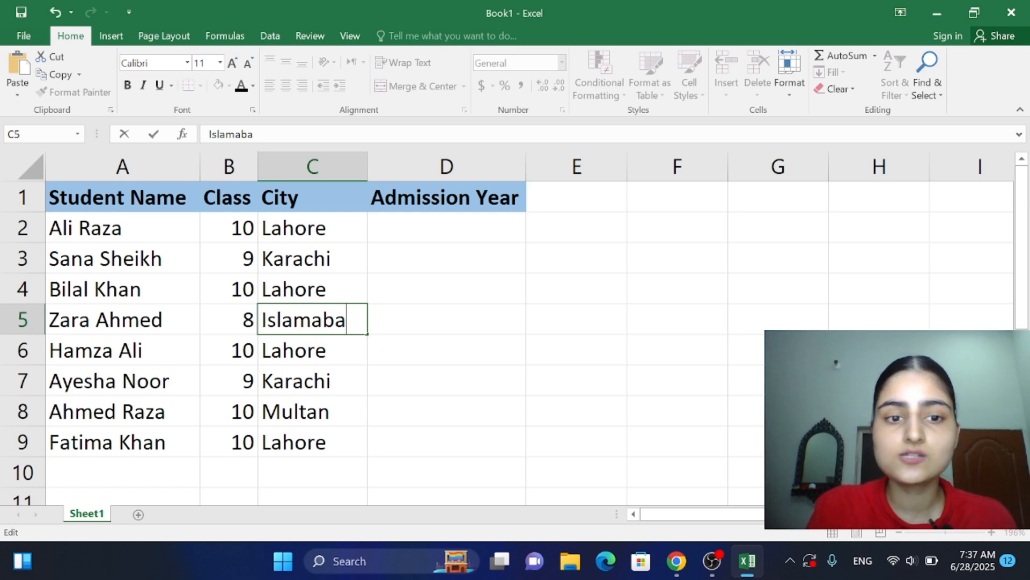
{"action": "left_click", "coordinate": [368, 207]}
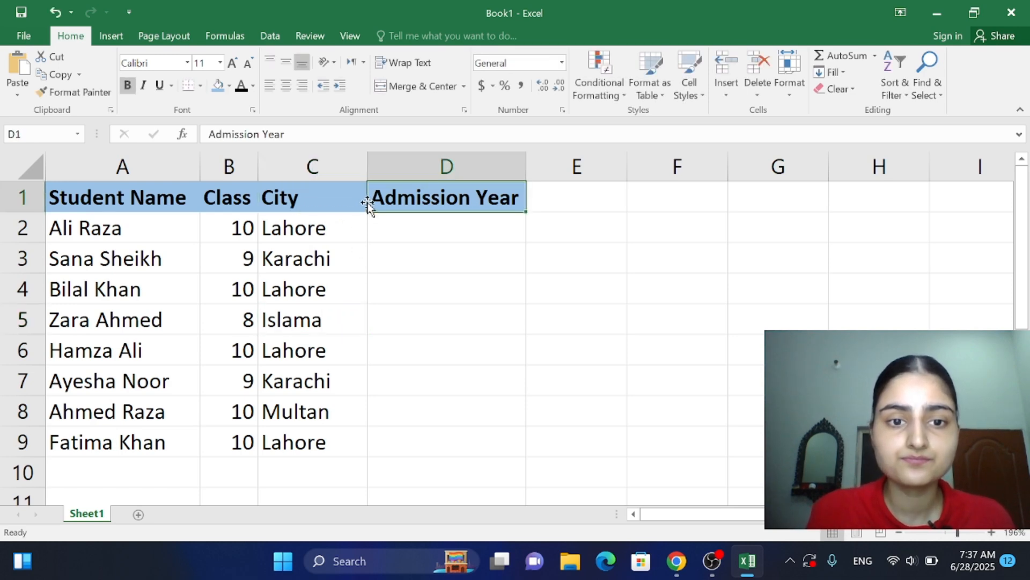
{"action": "left_click", "coordinate": [388, 251]}
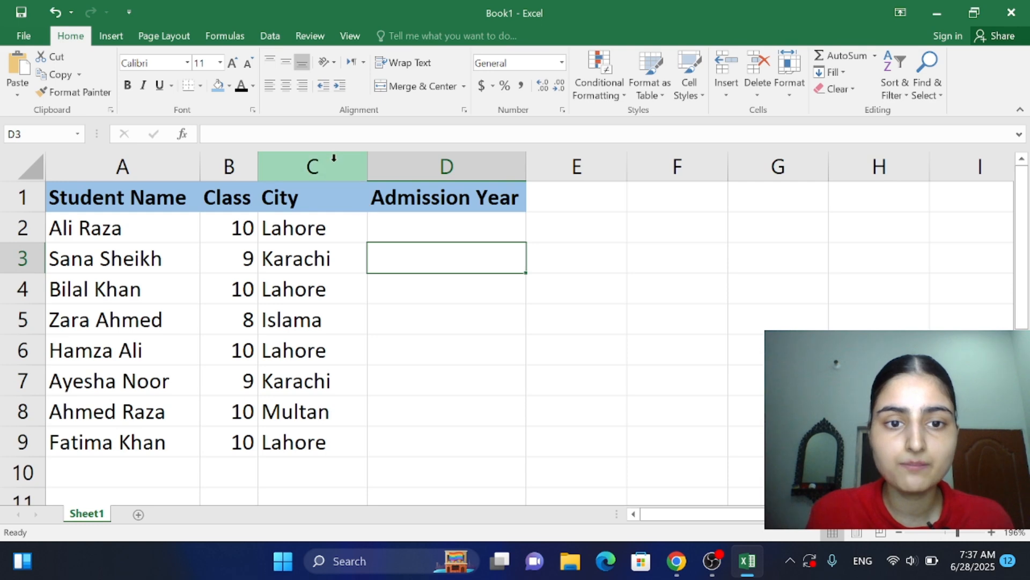
{"action": "left_click", "coordinate": [336, 198]}
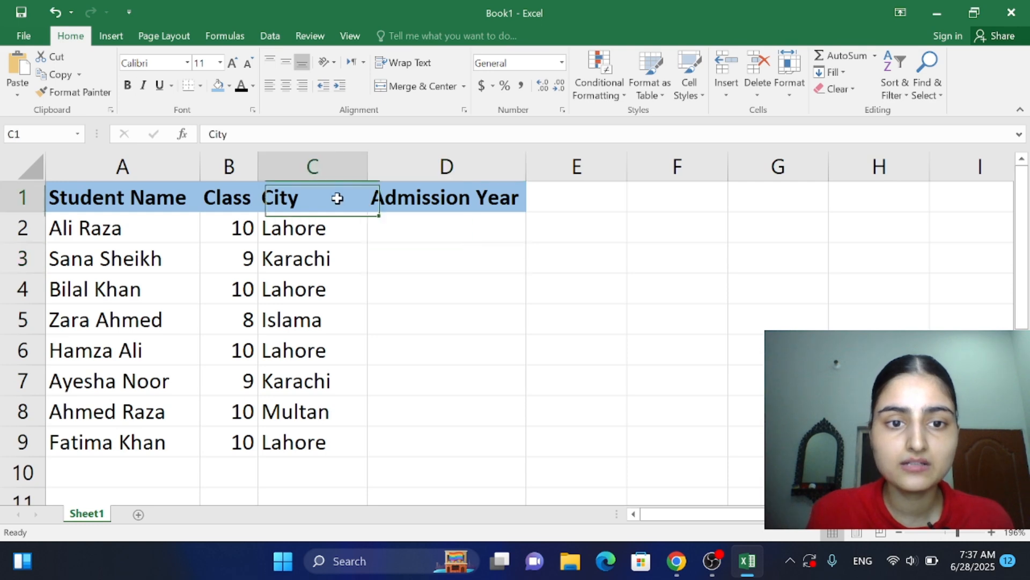
{"action": "double_click", "coordinate": [367, 175]}
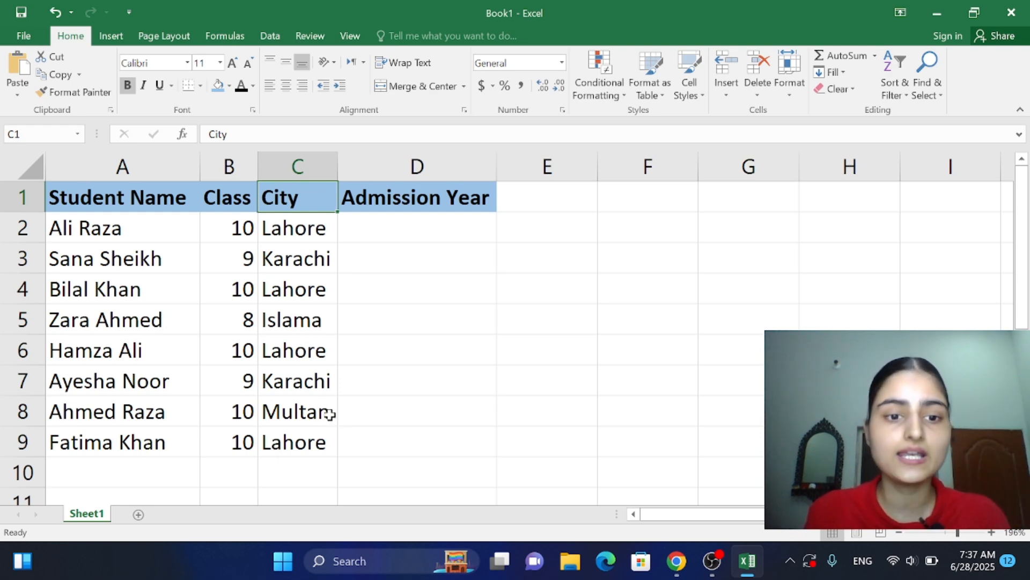
Step: Complete the city in C5 as Islamabad again and autofit column C to fit it
{"action": "double_click", "coordinate": [323, 320]}
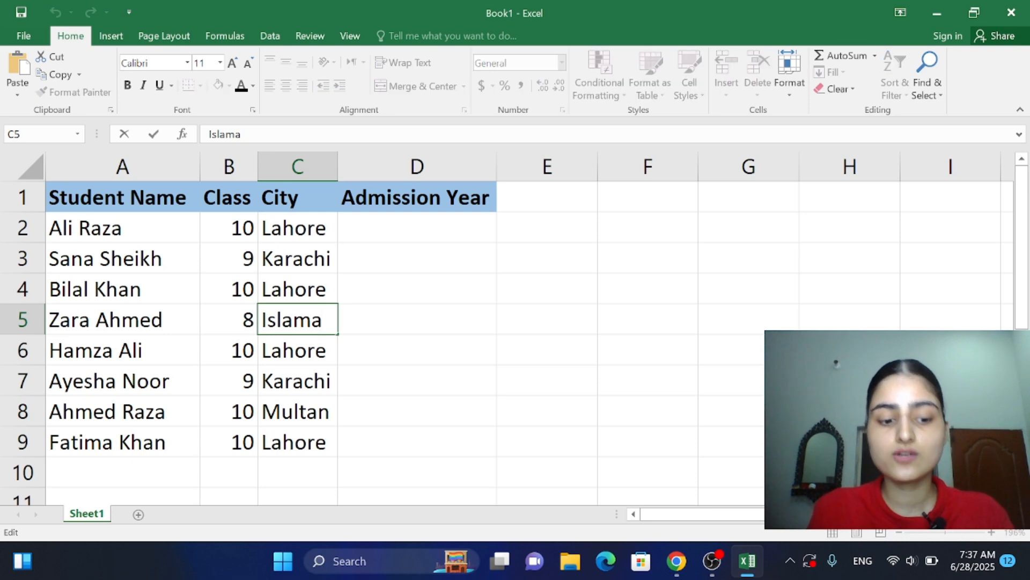
{"action": "type", "text": "bad"}
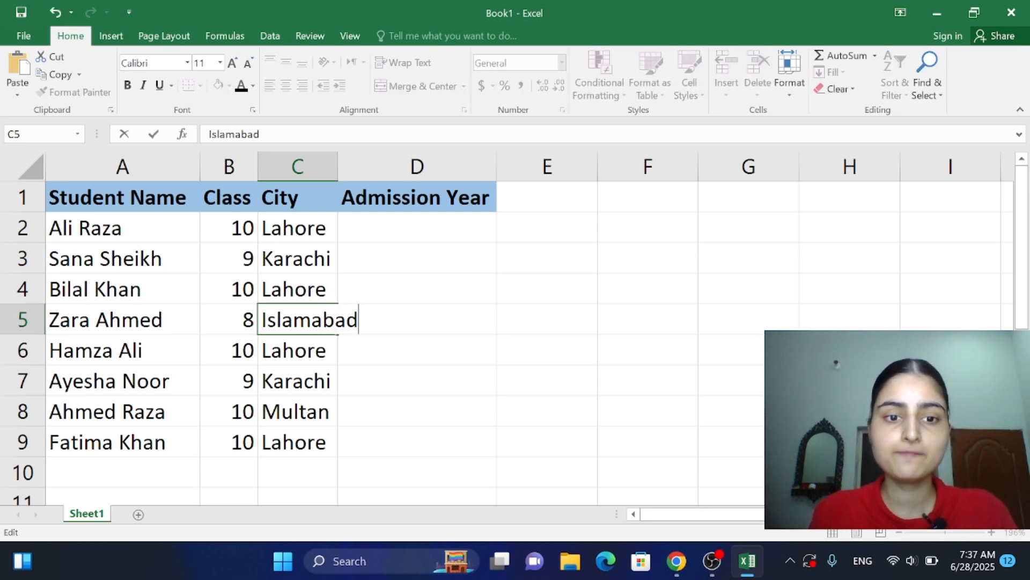
{"action": "double_click", "coordinate": [338, 175]}
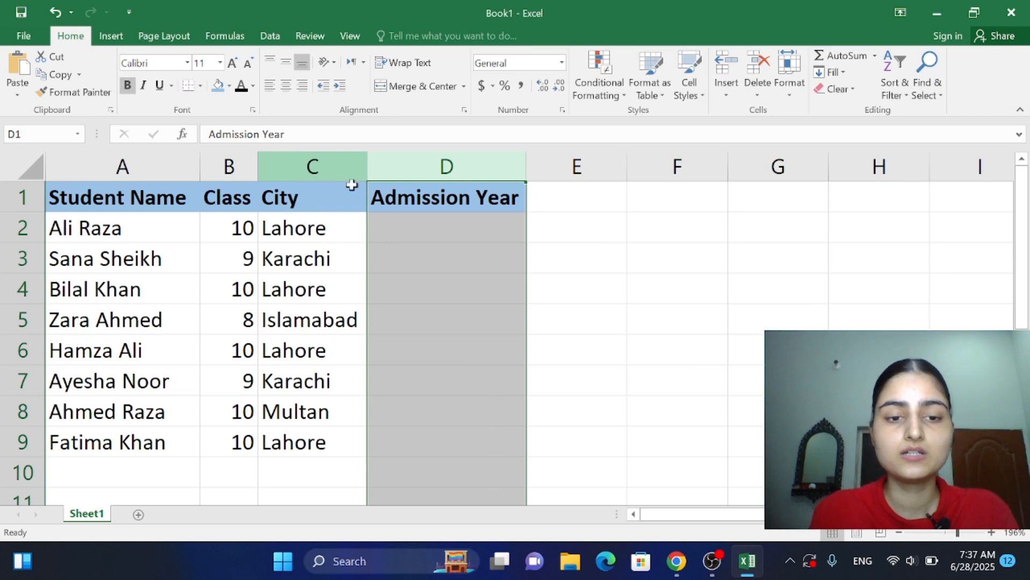
{"action": "left_click", "coordinate": [371, 299]}
{"action": "left_click", "coordinate": [424, 323]}
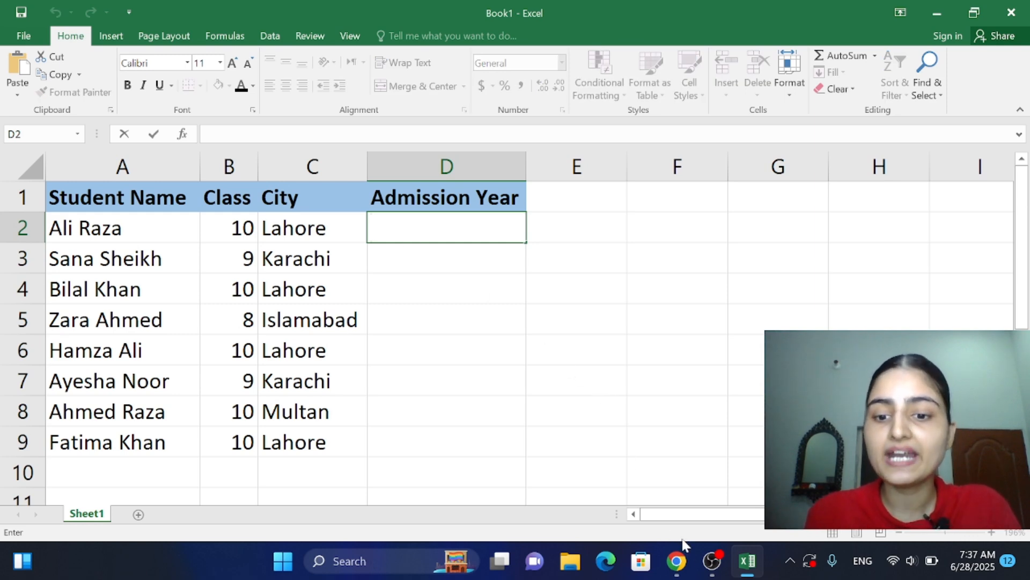
Step: Check the admission years in the PDF in Chrome and enter 2023 in D2 and 2022 in D3 in Excel
{"action": "left_click", "coordinate": [676, 560]}
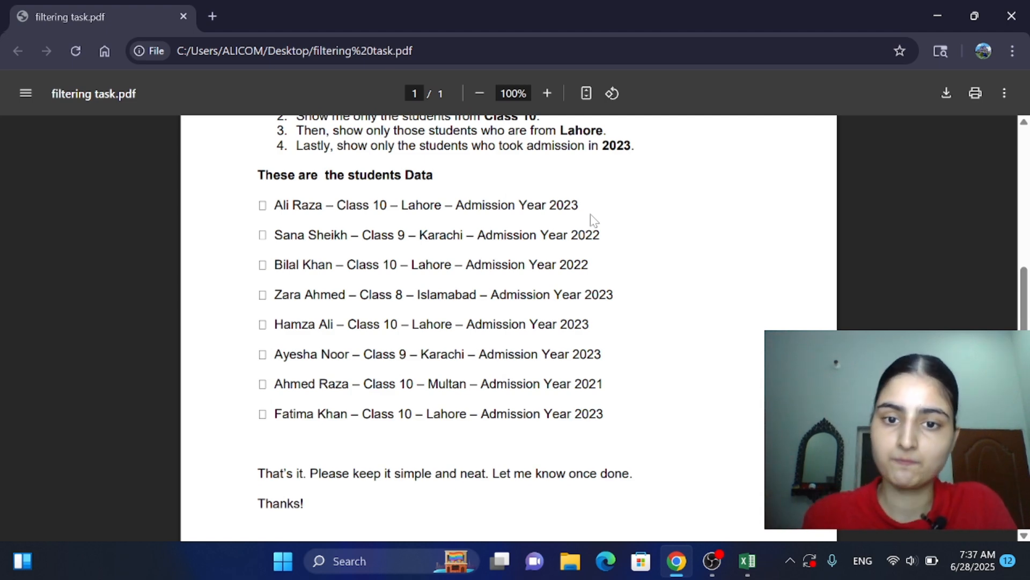
{"action": "left_click", "coordinate": [748, 561]}
{"action": "type", "text": "202"}
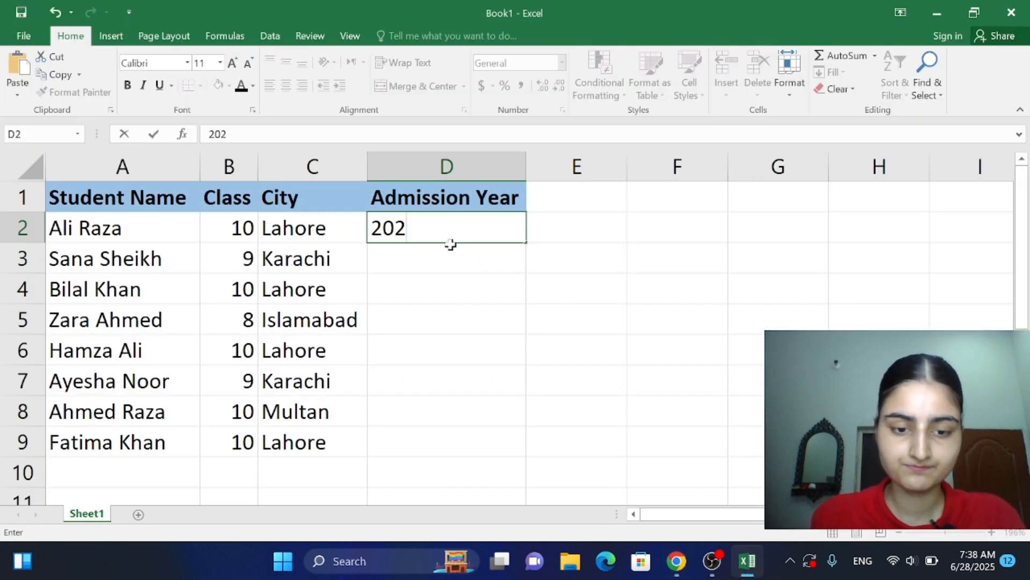
{"action": "type", "text": "3"}
{"action": "key", "text": "Return"}
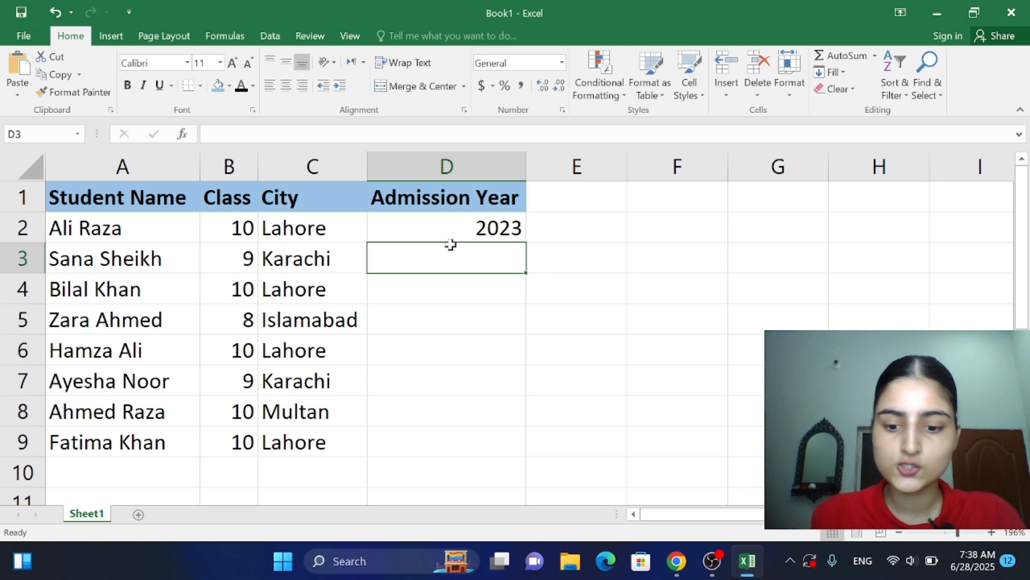
{"action": "type", "text": "2022"}
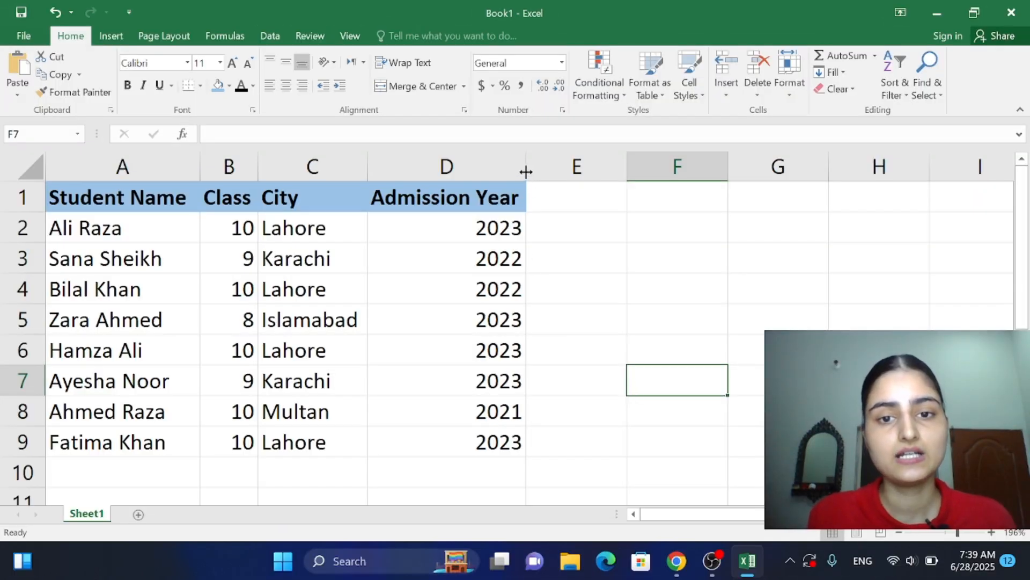
{"action": "left_click", "coordinate": [525, 170]}
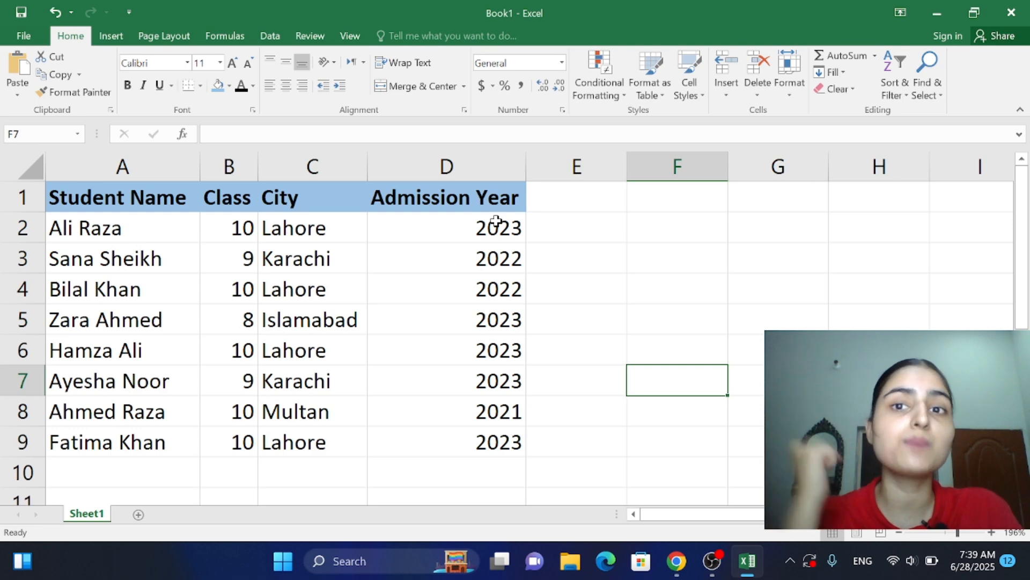
{"action": "left_click", "coordinate": [466, 148]}
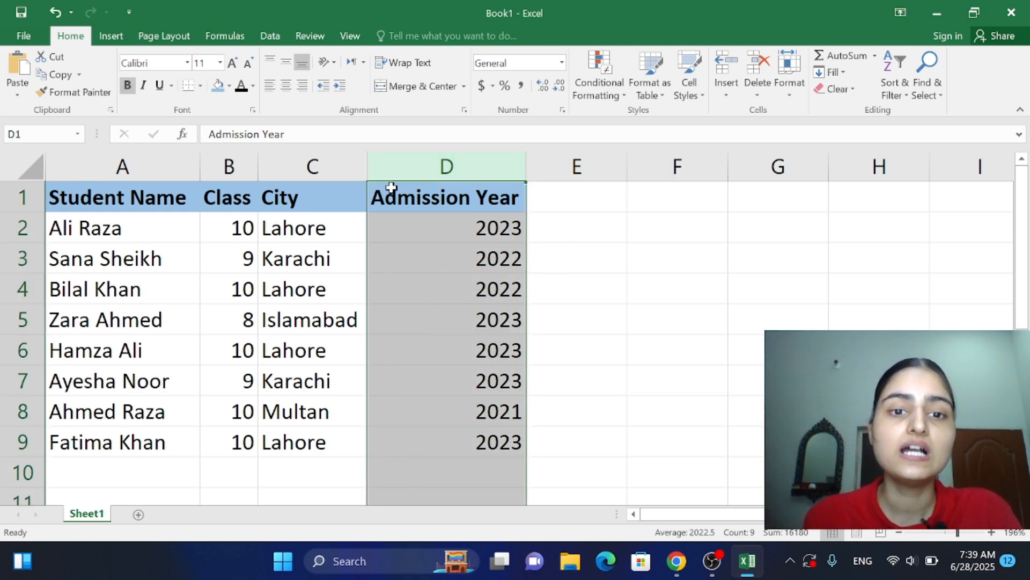
{"action": "left_click", "coordinate": [534, 203]}
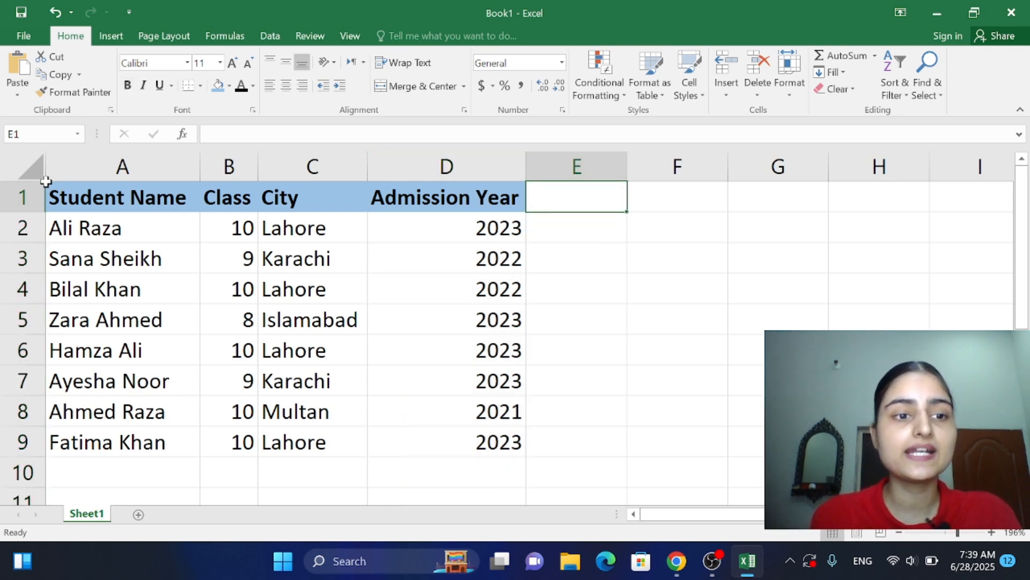
Step: Apply All Borders to the whole student table in A1:D9
{"action": "left_click_drag", "start_coordinate": [47, 183], "coordinate": [514, 438]}
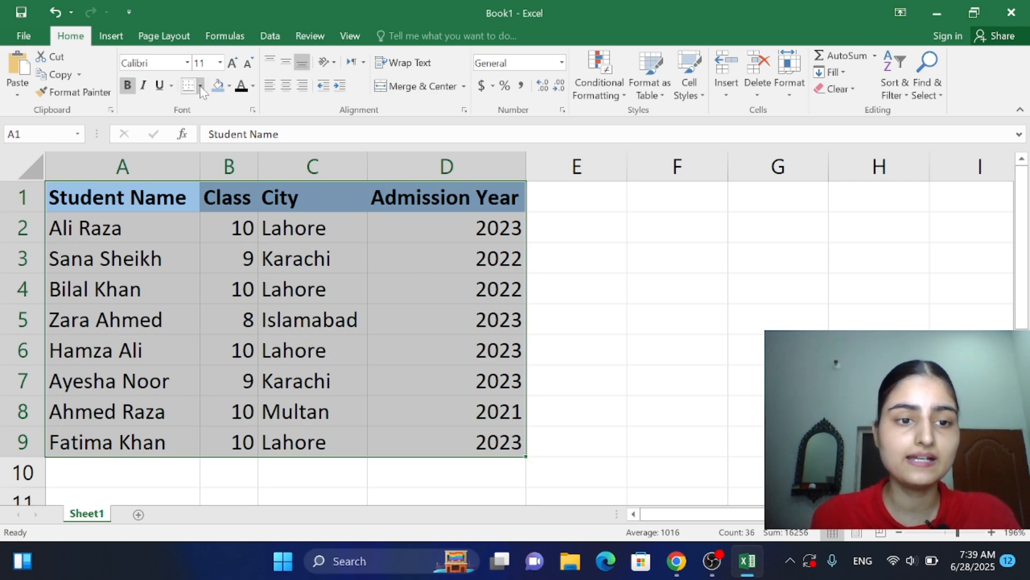
{"action": "left_click", "coordinate": [201, 86]}
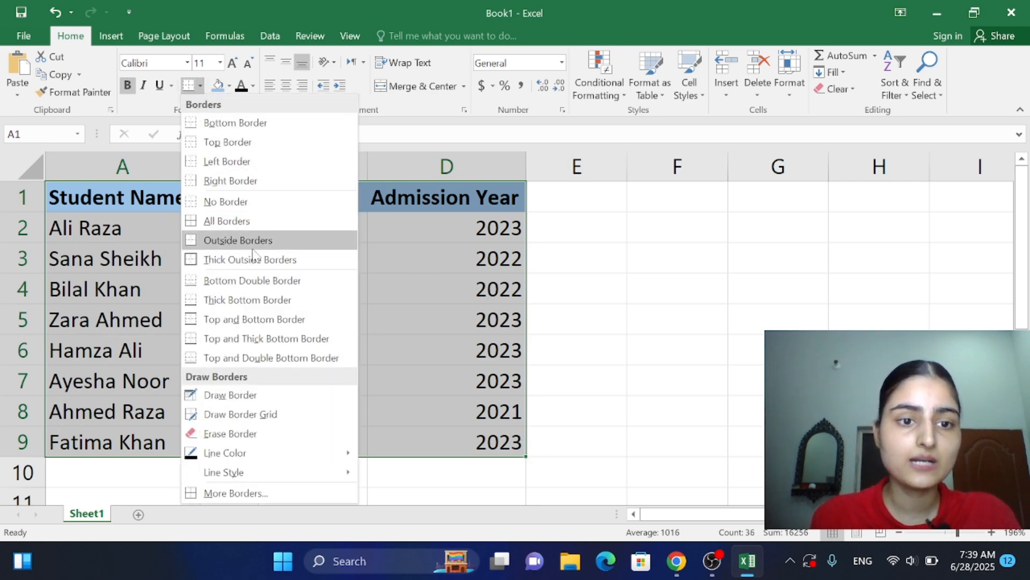
{"action": "left_click", "coordinate": [223, 220]}
{"action": "left_click", "coordinate": [581, 339]}
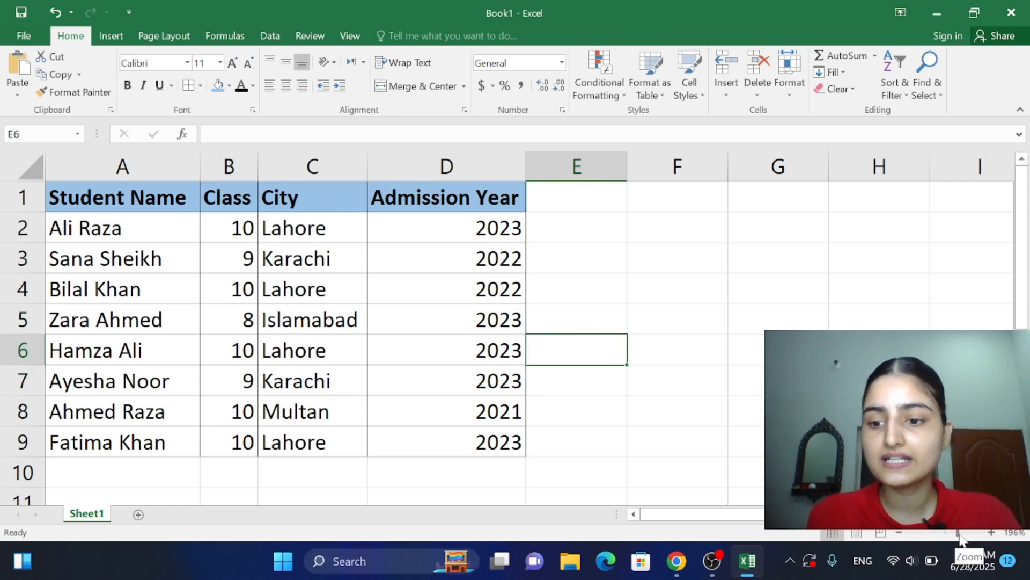
{"action": "left_click", "coordinate": [960, 535]}
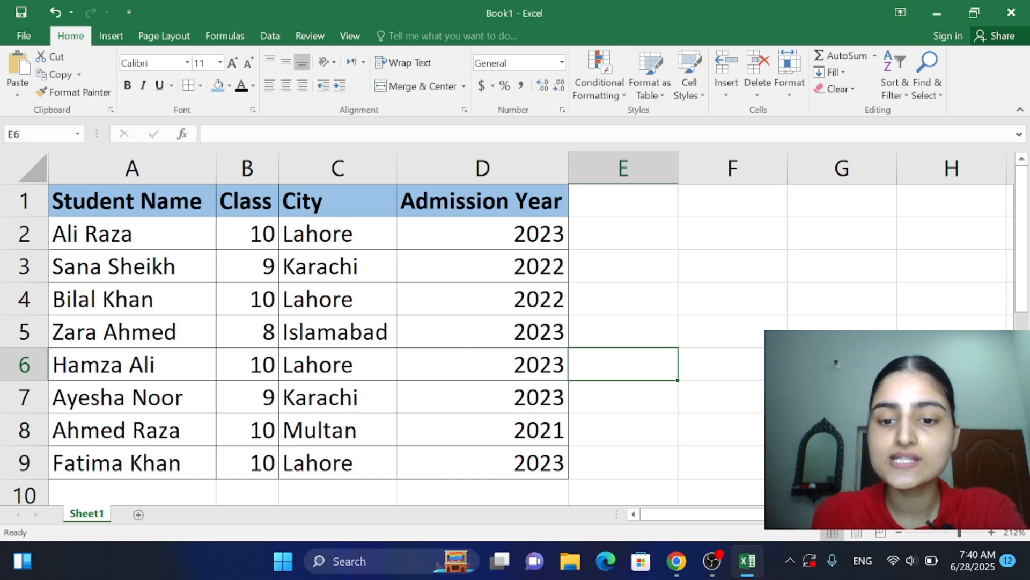
Step: Review the filtering instructions in the PDF in Chrome and add filters to the student table's headers in Excel
{"action": "left_click", "coordinate": [676, 561]}
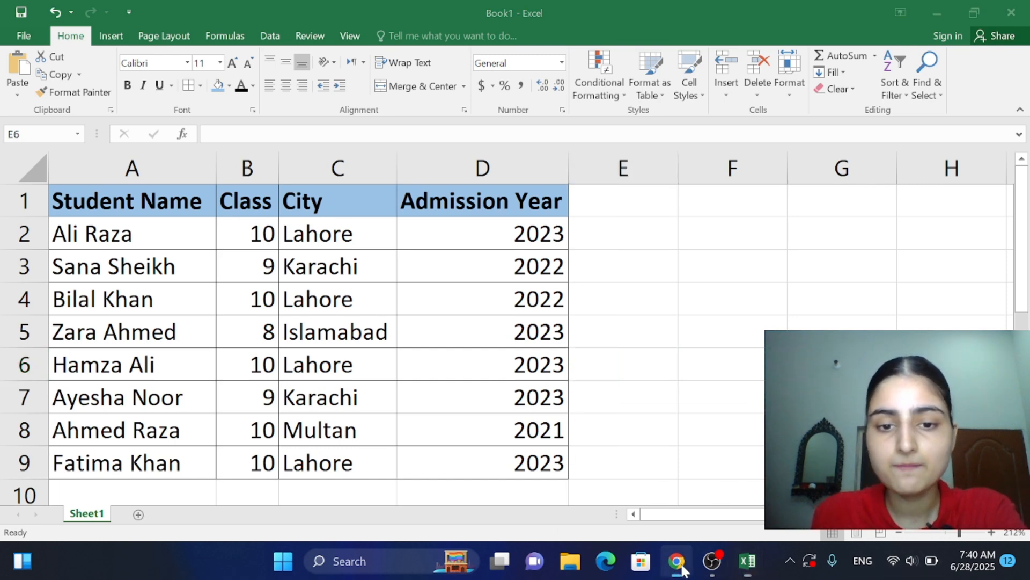
{"action": "scroll", "coordinate": [515, 322], "scroll_direction": "up", "scroll_amount": 3}
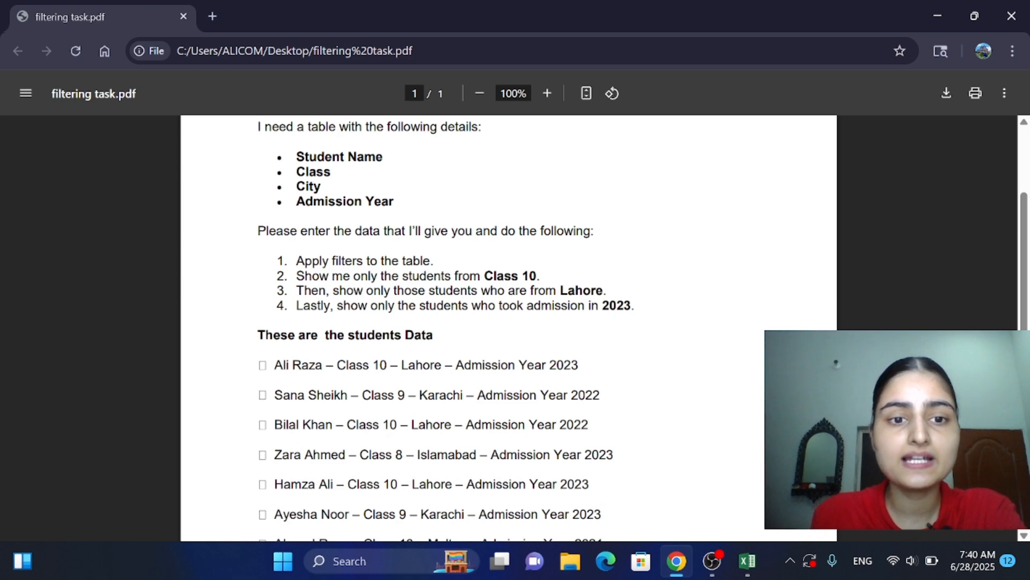
{"action": "left_click_drag", "start_coordinate": [268, 232], "coordinate": [577, 232]}
{"action": "left_click", "coordinate": [576, 232]}
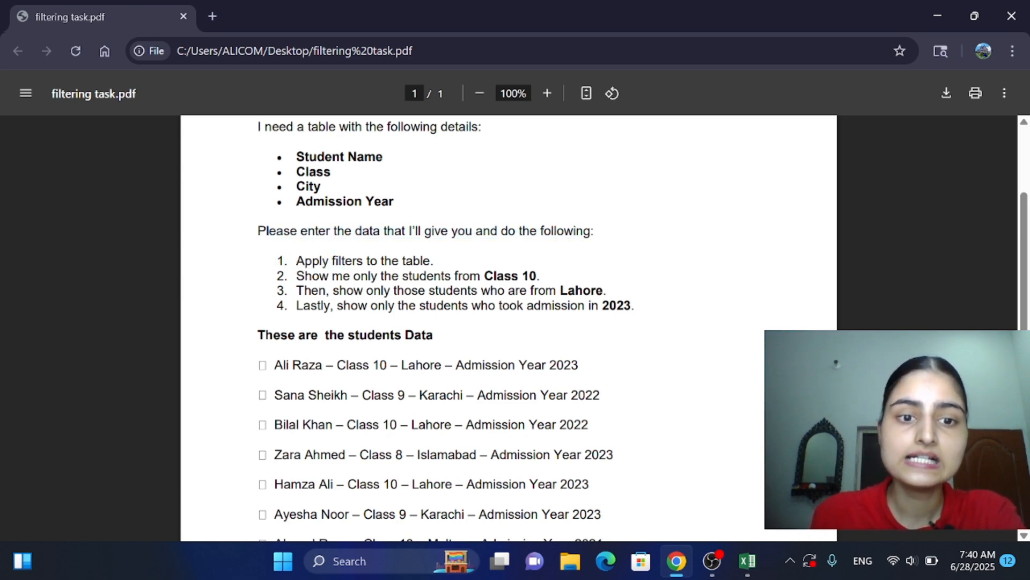
{"action": "left_click_drag", "start_coordinate": [296, 261], "coordinate": [422, 261]}
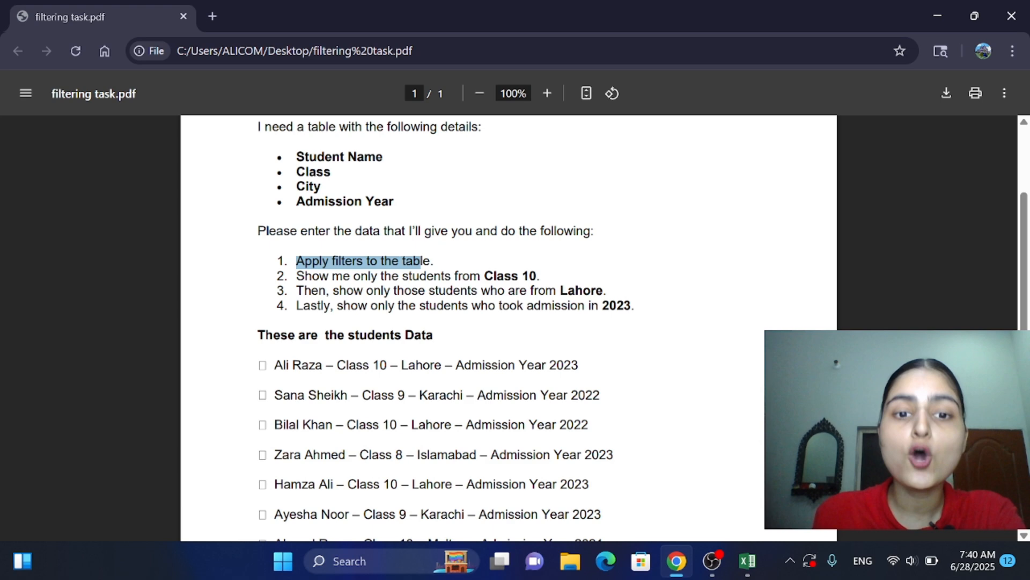
{"action": "left_click", "coordinate": [423, 262]}
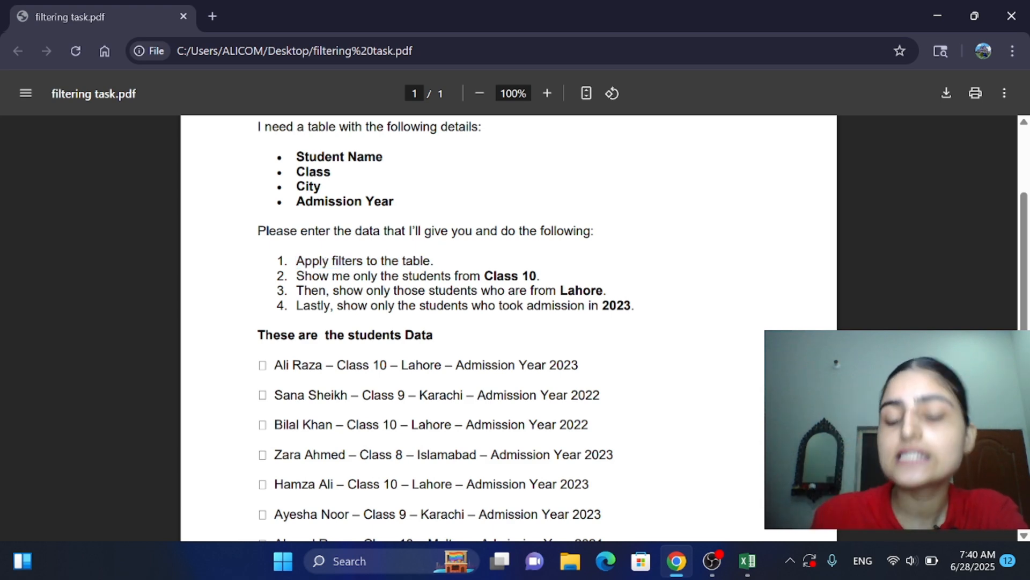
{"action": "left_click", "coordinate": [747, 561]}
{"action": "left_click", "coordinate": [635, 359]}
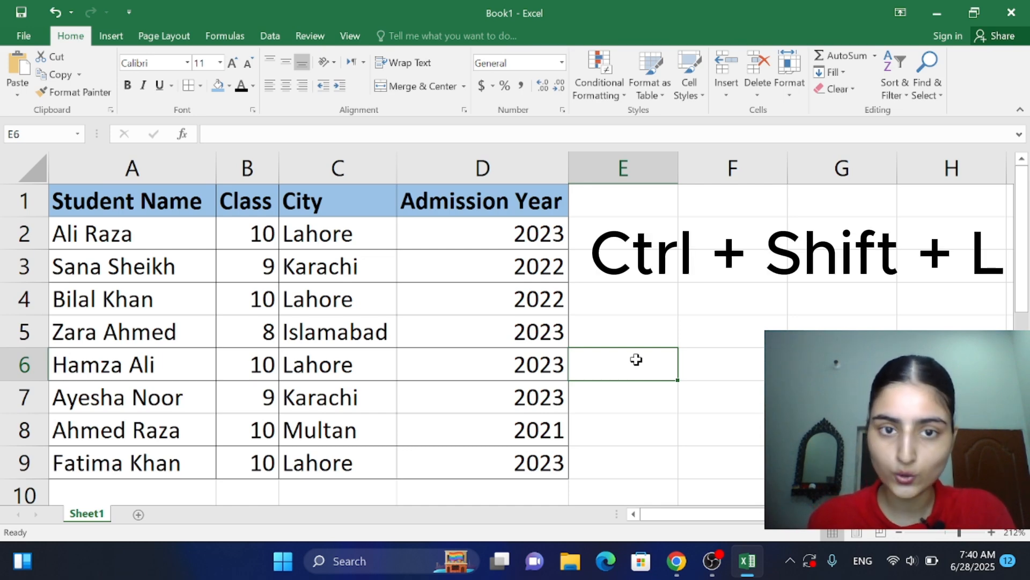
{"action": "key", "text": "ctrl+shift+l"}
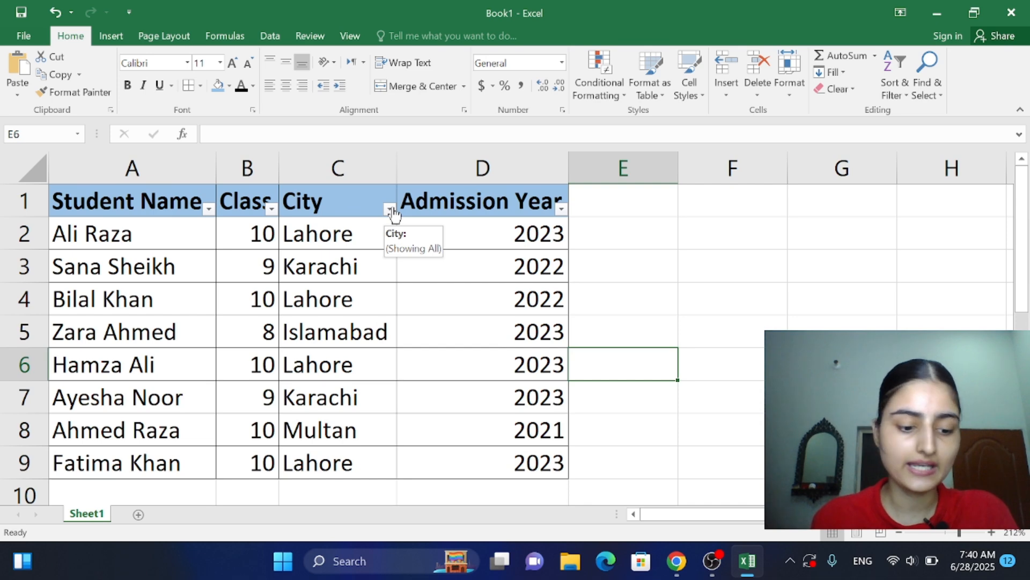
Step: Toggle the student table's header filters off and on repeatedly, leaving them turned on
{"action": "key", "text": "ctrl+shift+l"}
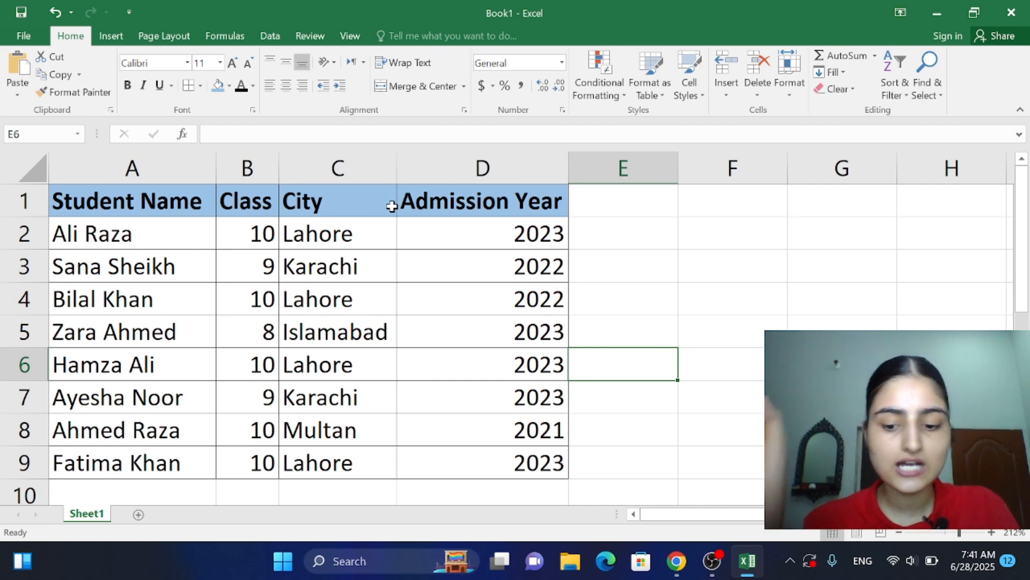
{"action": "key", "text": "ctrl+shift+l"}
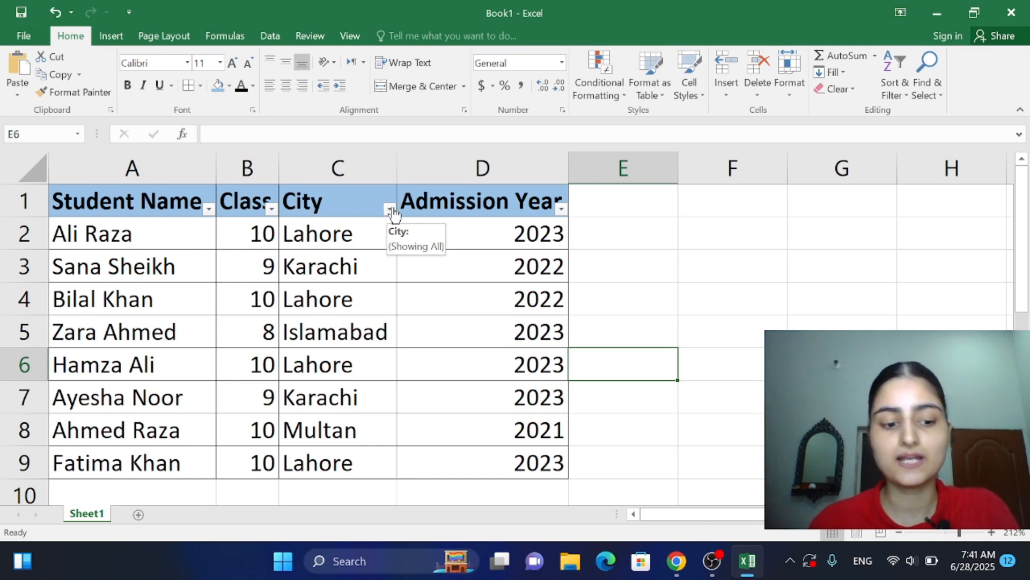
{"action": "key", "text": "ctrl+shift+l"}
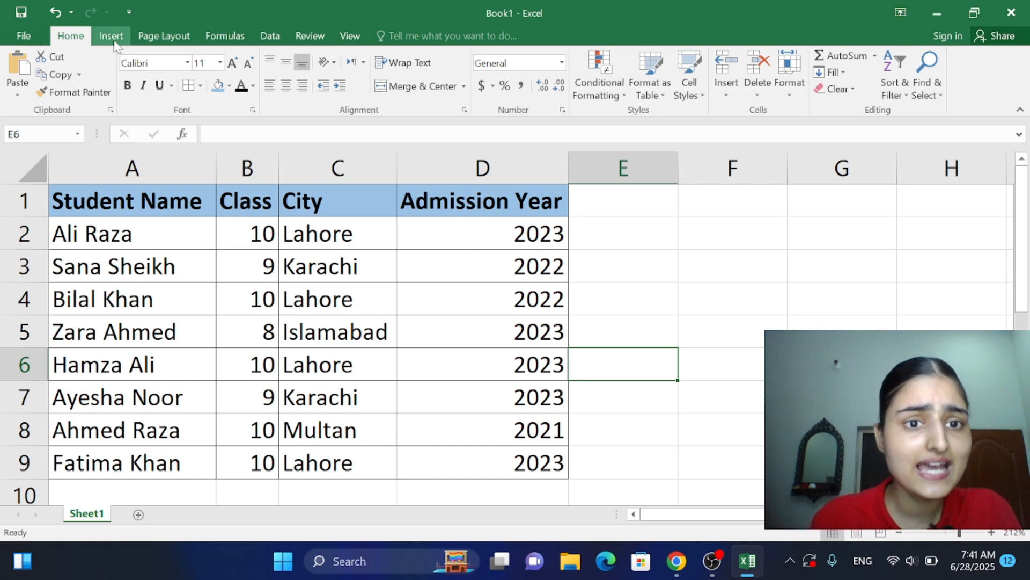
{"action": "left_click", "coordinate": [274, 40]}
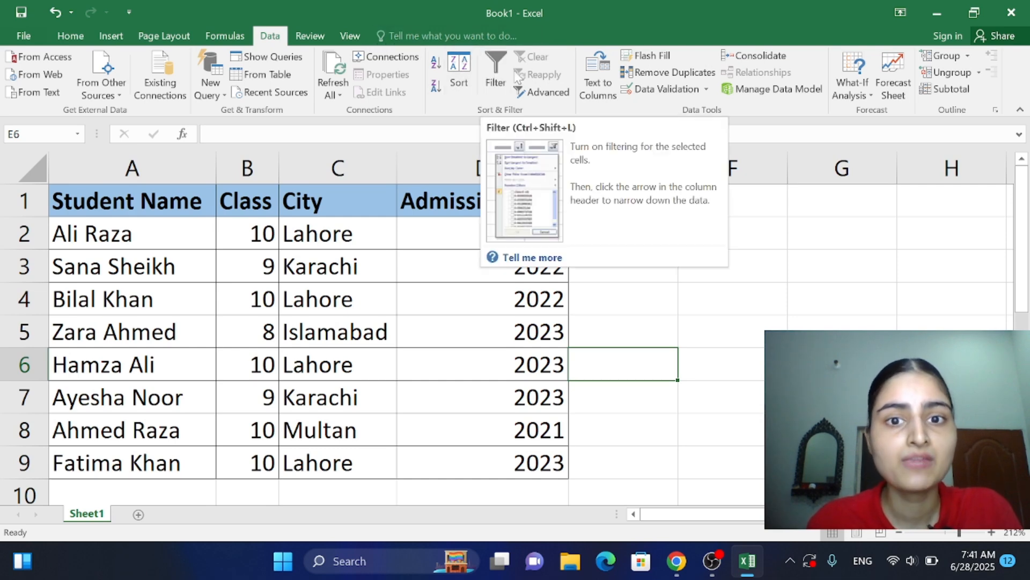
{"action": "left_click", "coordinate": [499, 74]}
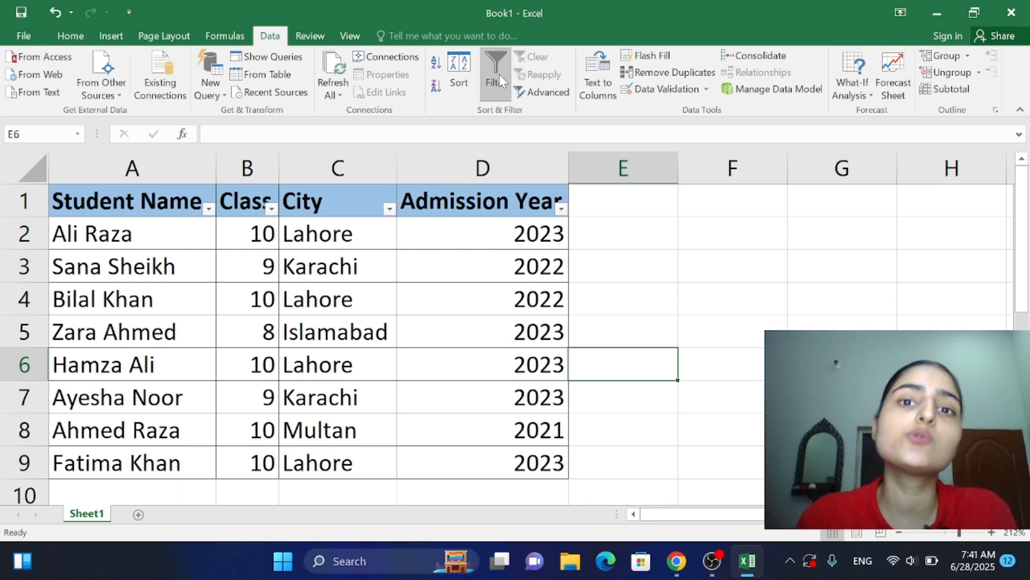
{"action": "left_click", "coordinate": [499, 74]}
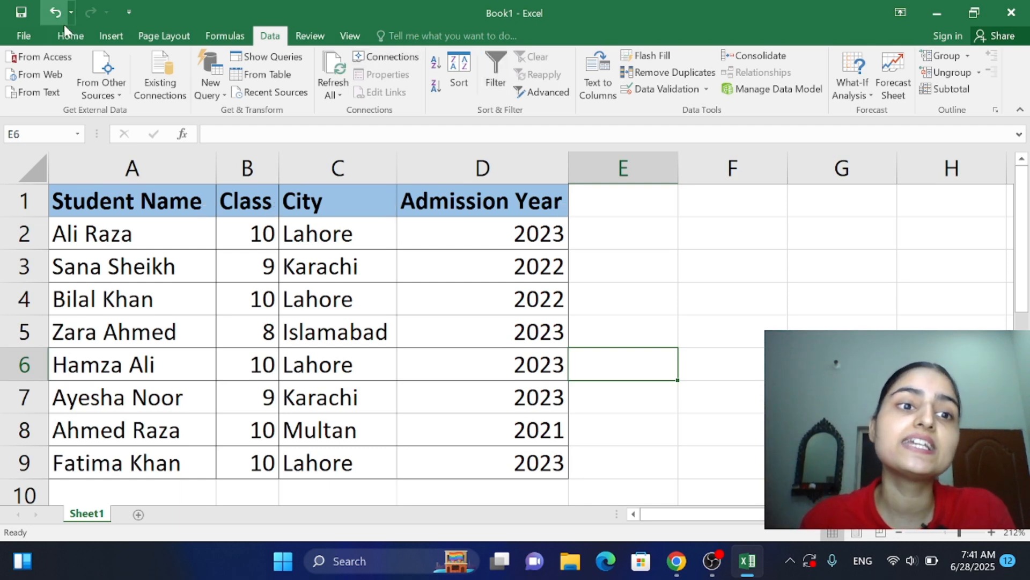
{"action": "left_click", "coordinate": [71, 36]}
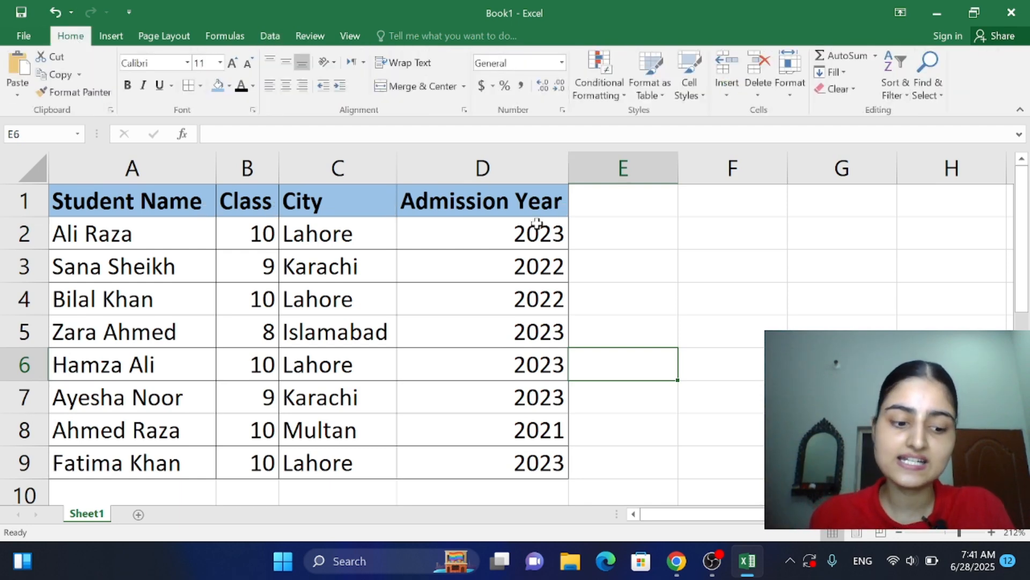
{"action": "key", "text": "ctrl+shift+l"}
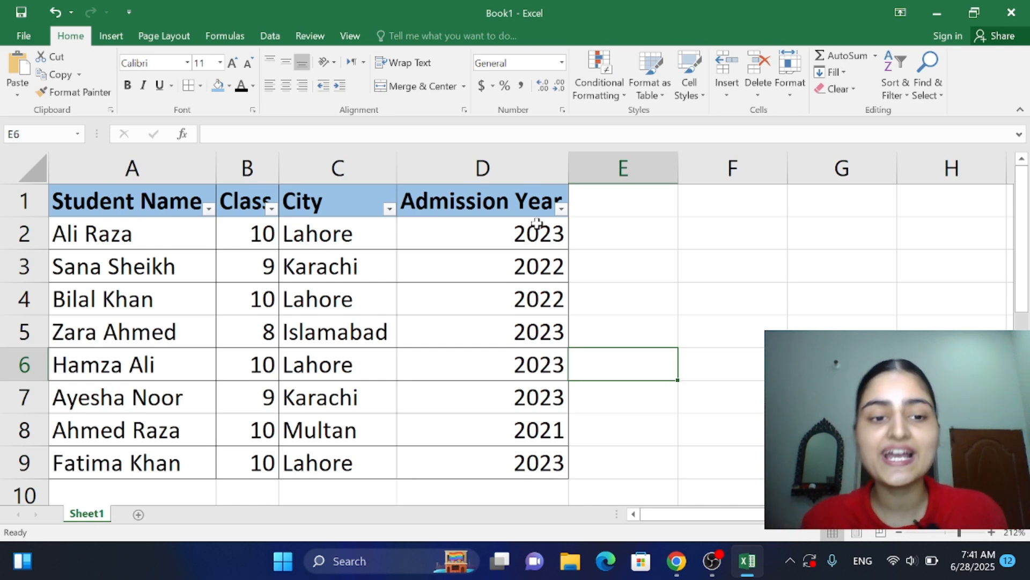
Step: Check the filtering task PDF in Chrome and filter the Class column in Excel to show only class 10
{"action": "left_click", "coordinate": [676, 560]}
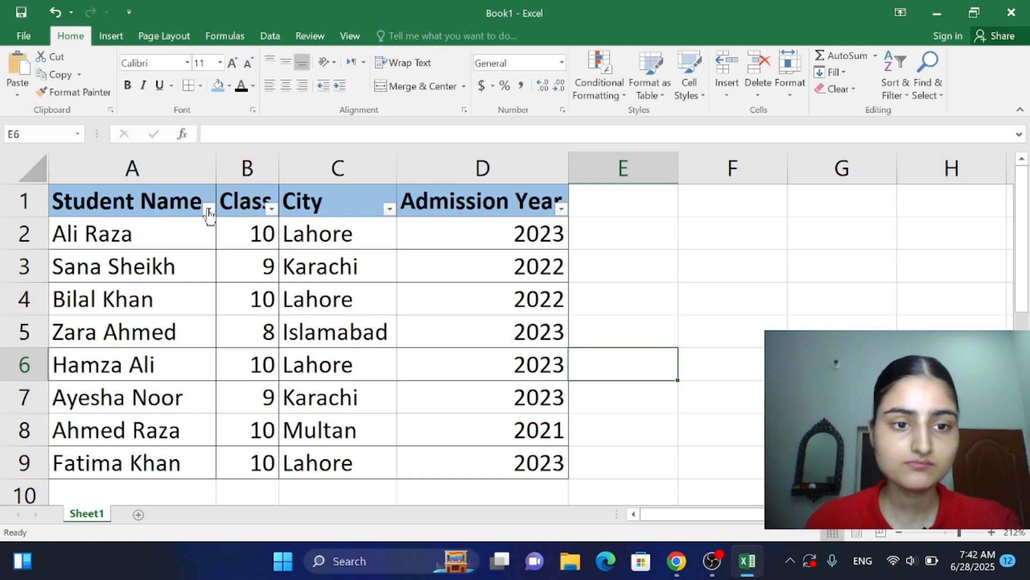
{"action": "left_click", "coordinate": [271, 209]}
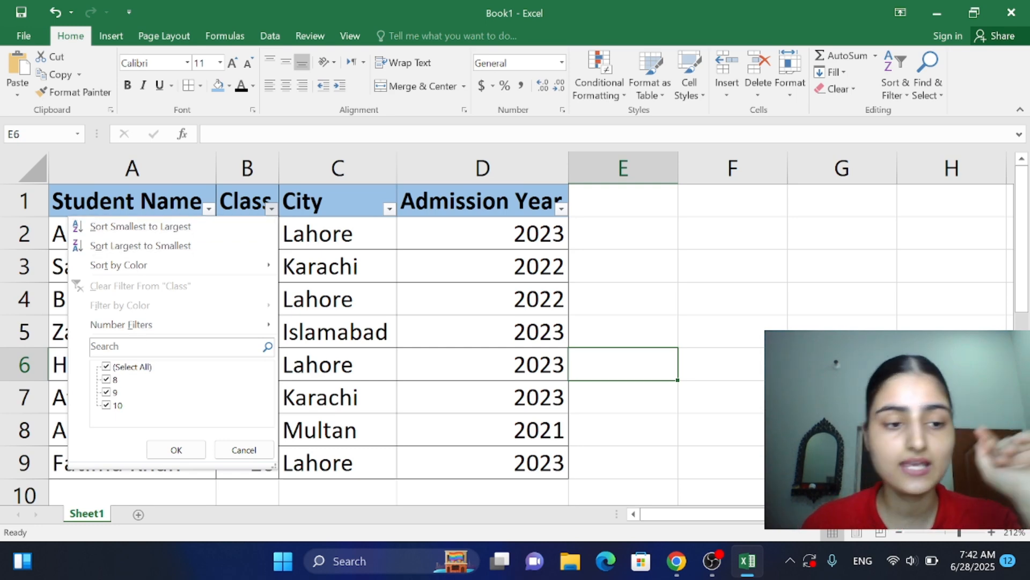
{"action": "left_click", "coordinate": [111, 382]}
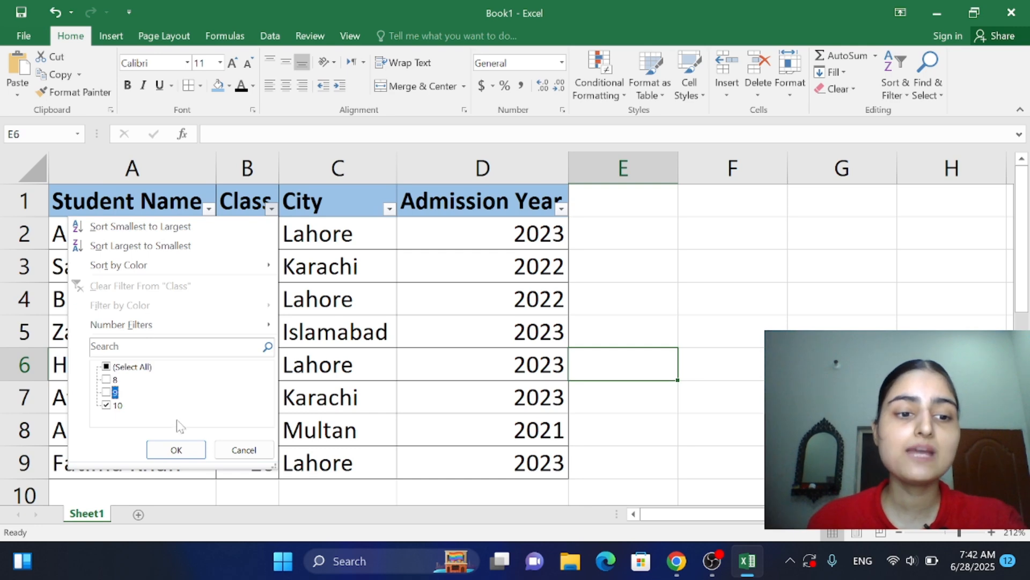
{"action": "left_click", "coordinate": [176, 450]}
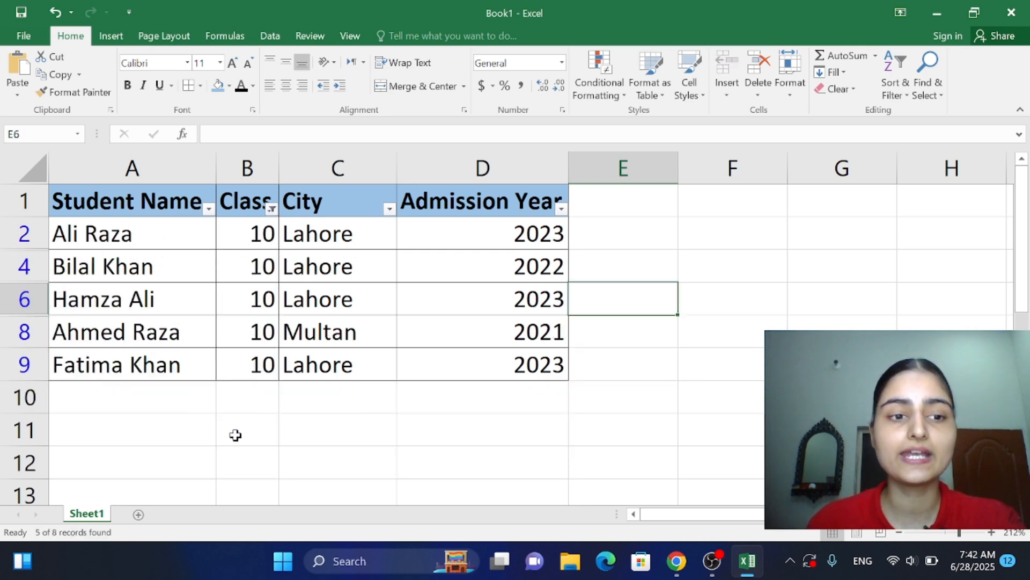
{"action": "left_click", "coordinate": [407, 455]}
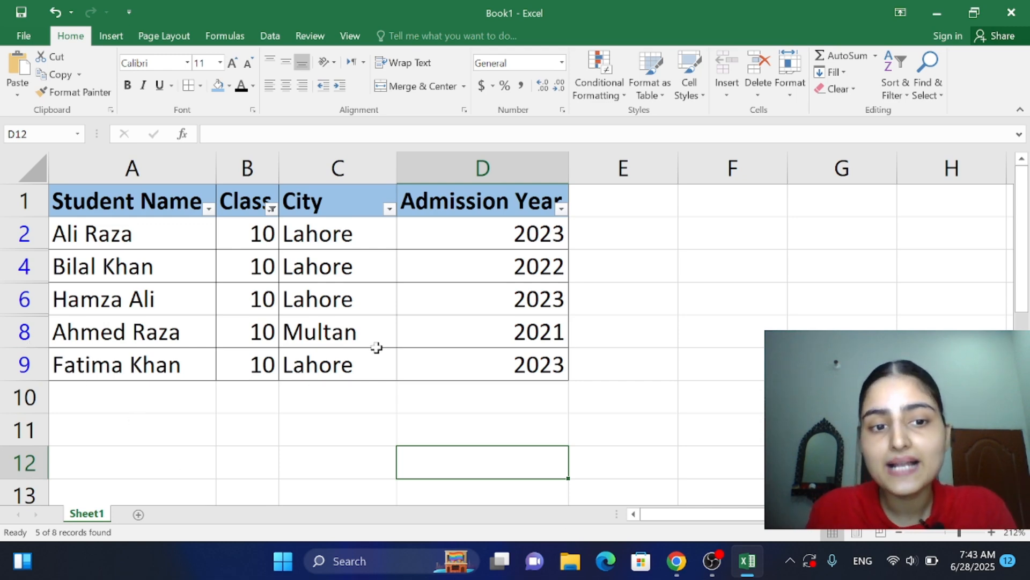
Step: Review the city instruction in the PDF in Chrome and filter the City column in Excel to show only Lahore
{"action": "mouse_move", "coordinate": [690, 563]}
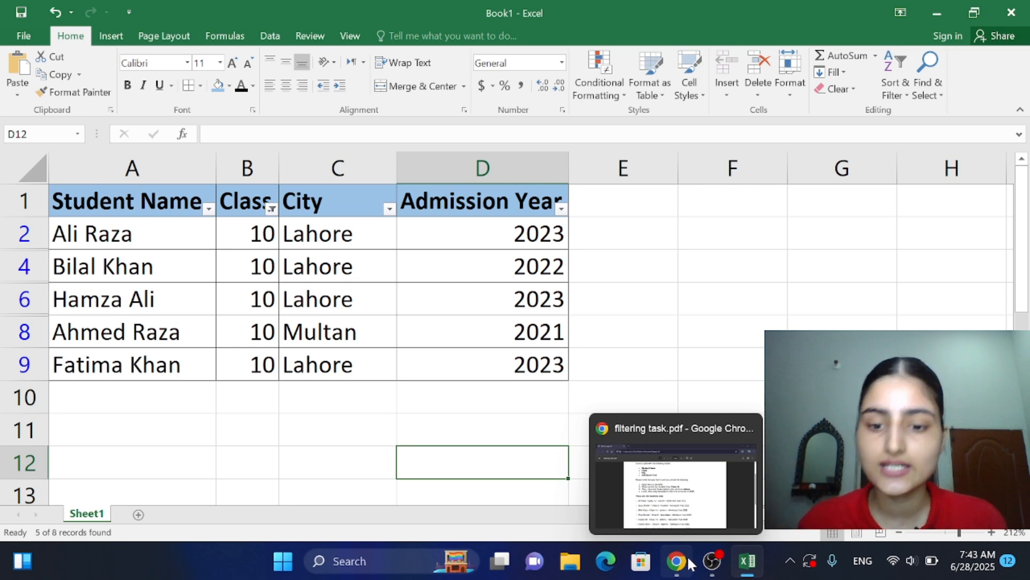
{"action": "left_click", "coordinate": [690, 563]}
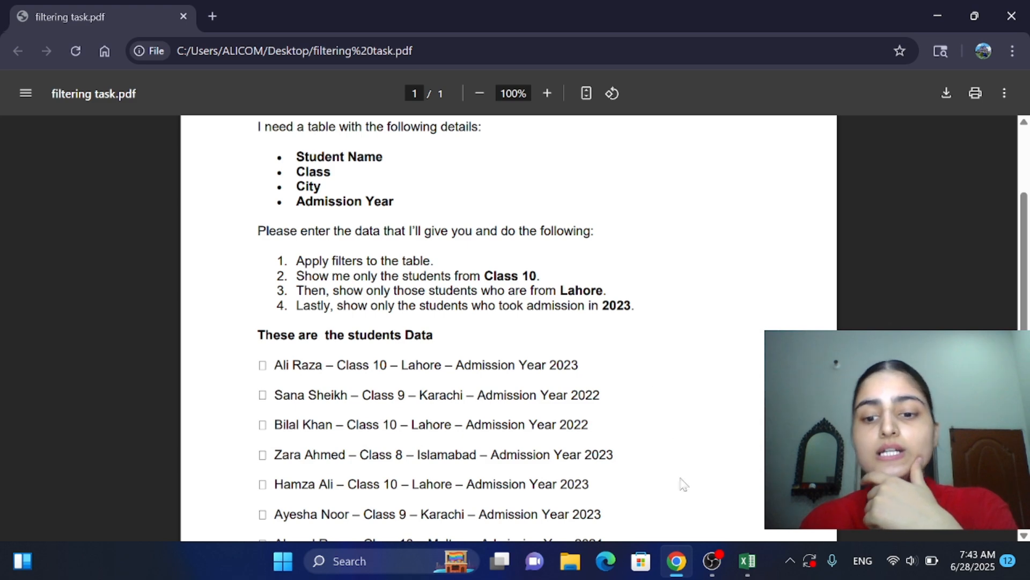
{"action": "left_click", "coordinate": [747, 560]}
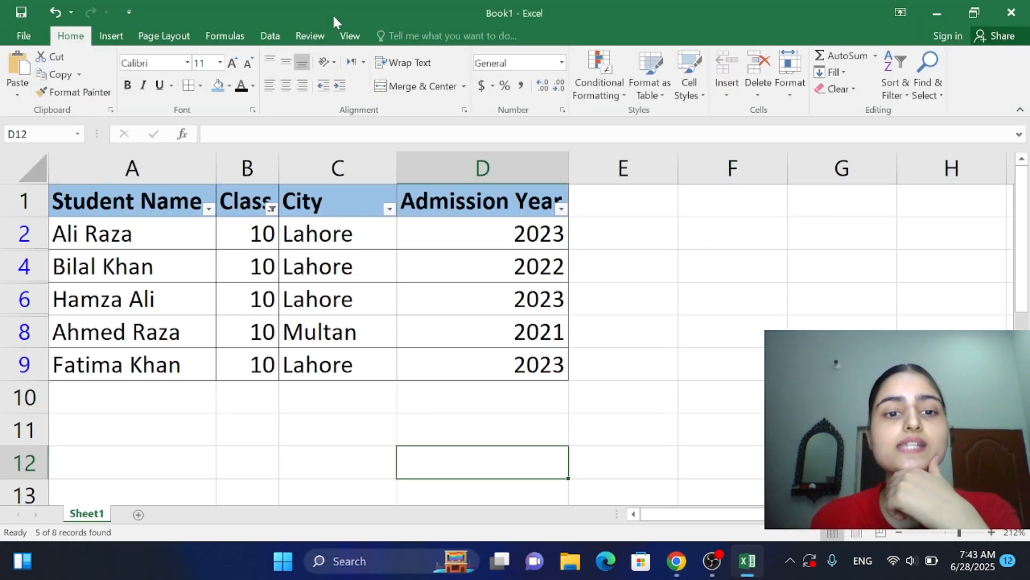
{"action": "left_click", "coordinate": [389, 210]}
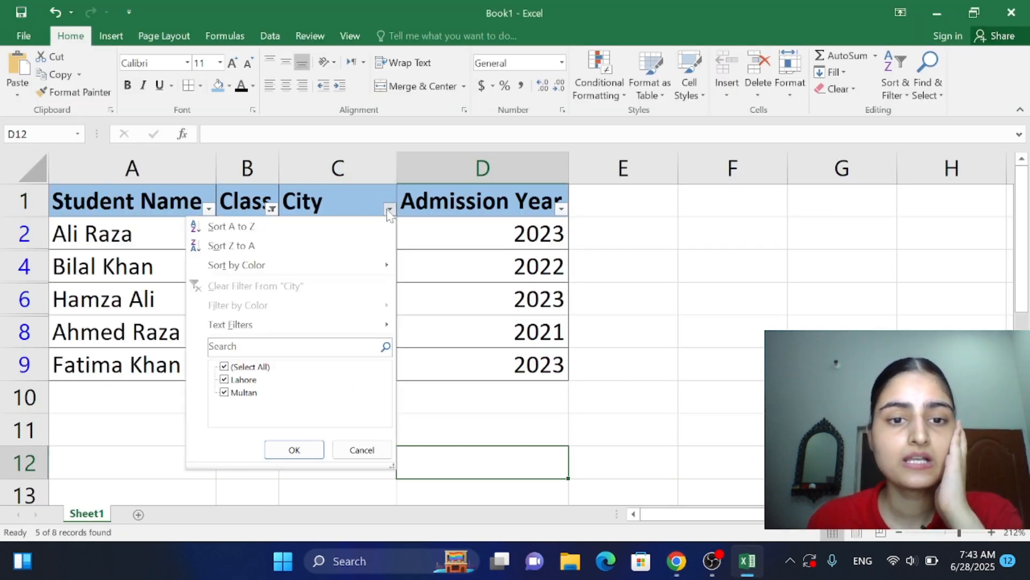
{"action": "left_click", "coordinate": [224, 396]}
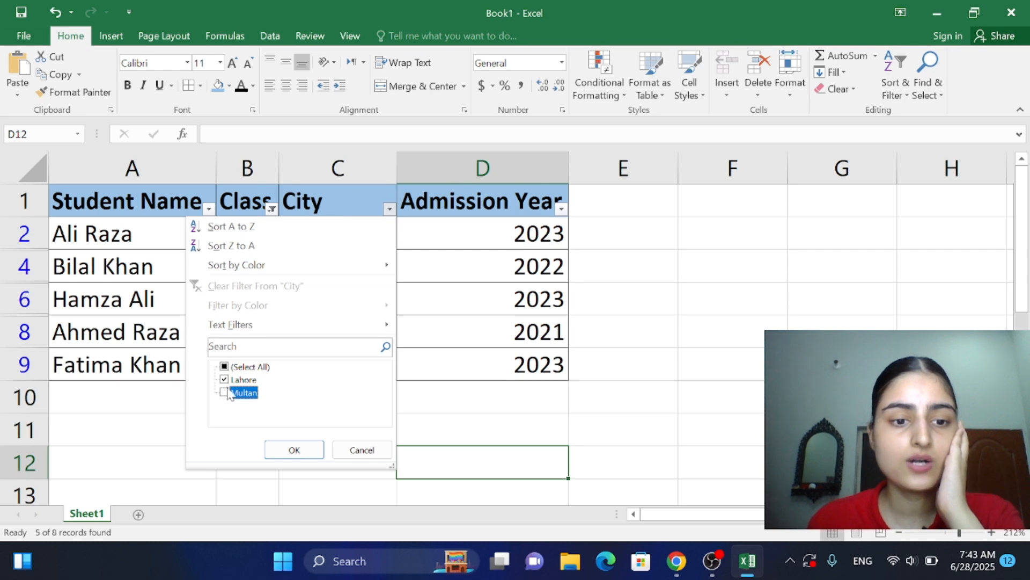
{"action": "left_click", "coordinate": [299, 450]}
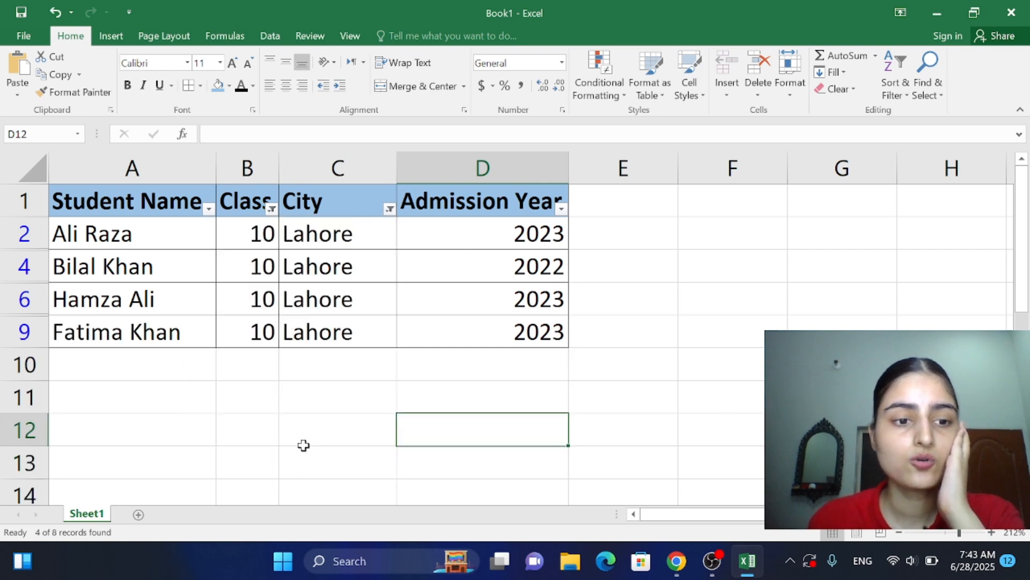
{"action": "left_click", "coordinate": [353, 420]}
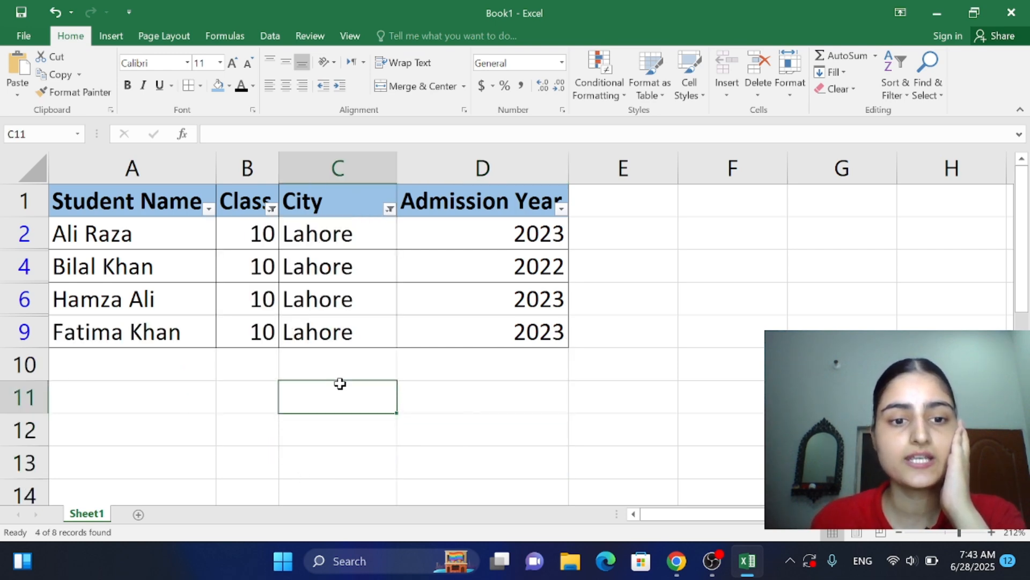
{"action": "left_click", "coordinate": [416, 418]}
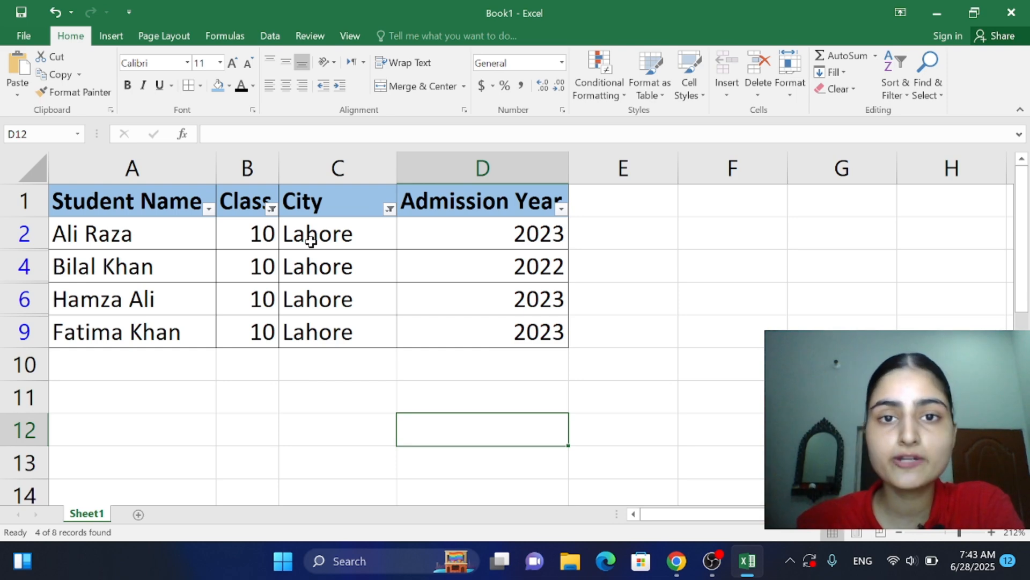
{"action": "left_click", "coordinate": [648, 340]}
Step: Review the admission year instruction in the PDF in Chrome and filter the Admission Year column in Excel to show only 2023
{"action": "left_click", "coordinate": [685, 565]}
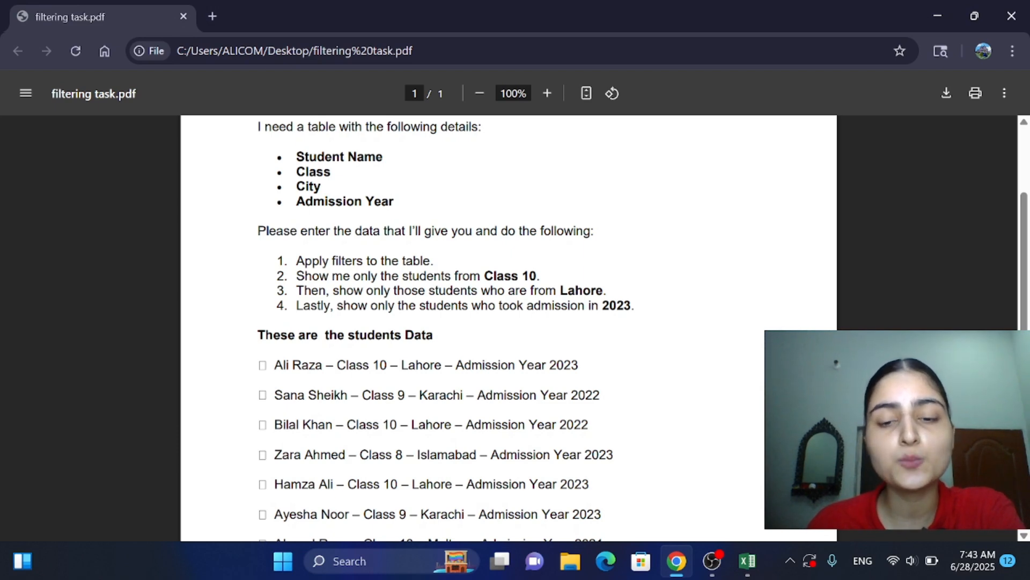
{"action": "left_click", "coordinate": [677, 569]}
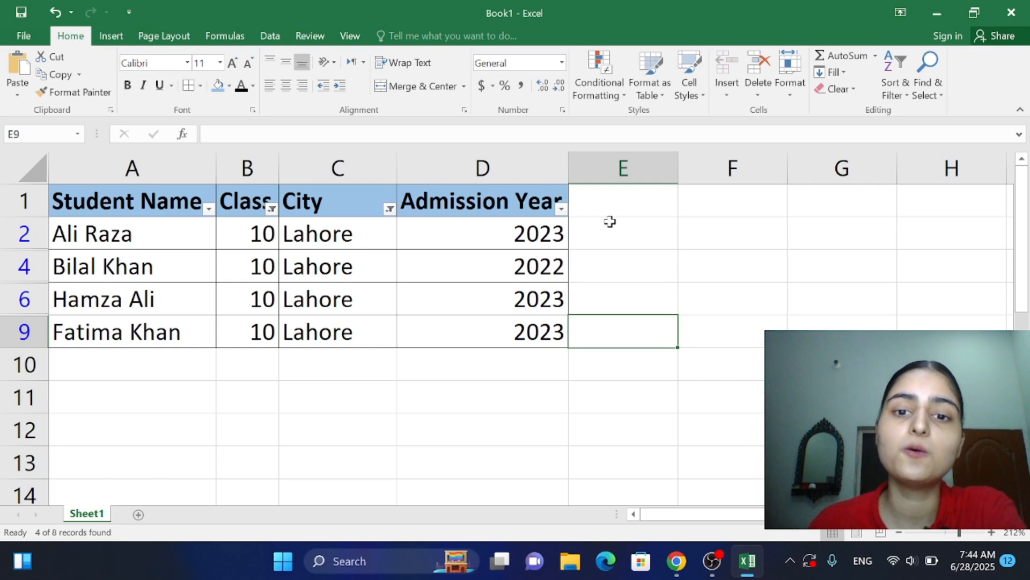
{"action": "left_click", "coordinate": [561, 209]}
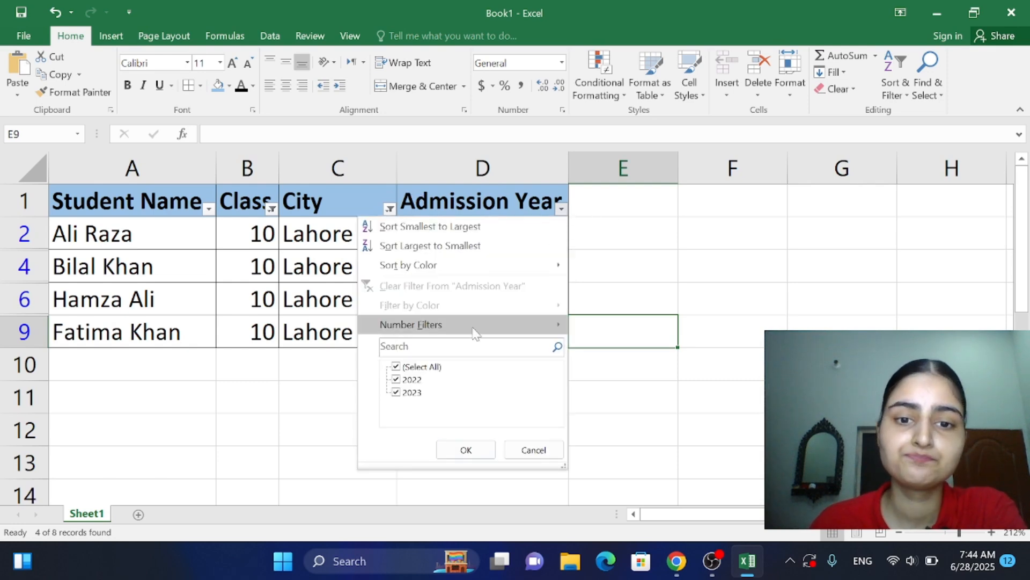
{"action": "left_click", "coordinate": [411, 380]}
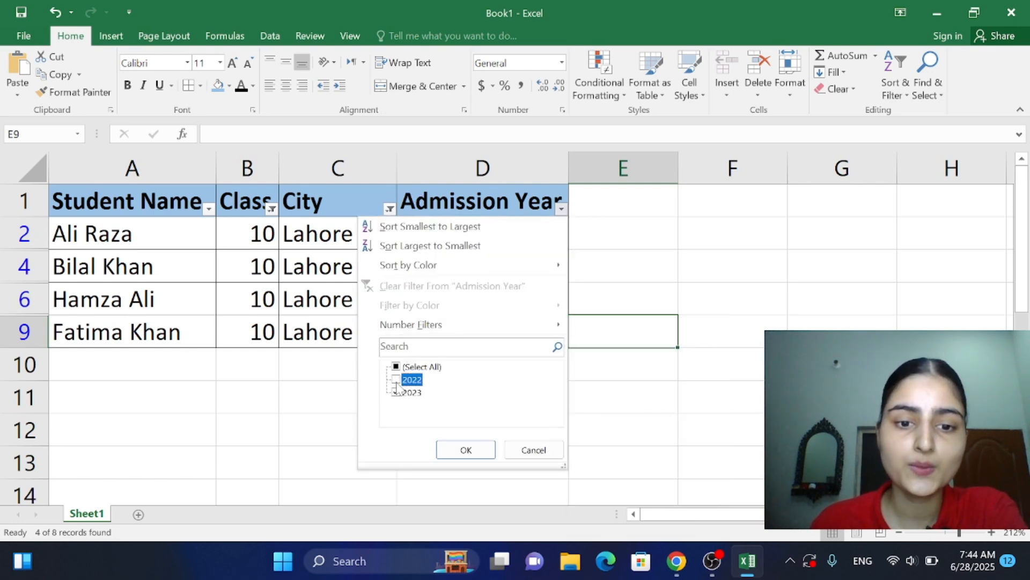
{"action": "left_click", "coordinate": [465, 447]}
{"action": "left_click", "coordinate": [255, 384]}
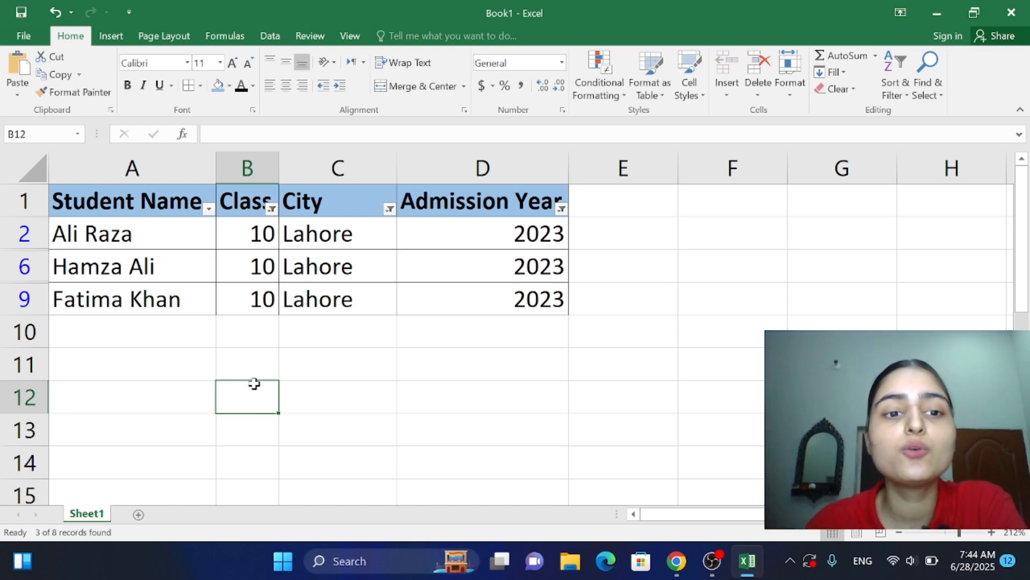
{"action": "left_click", "coordinate": [357, 386]}
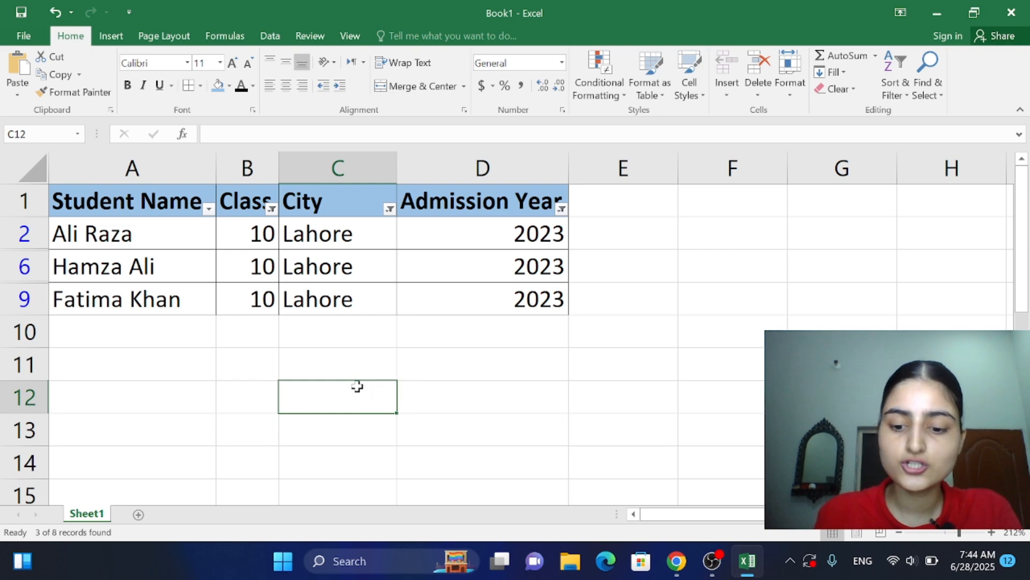
Step: Remove all filters from the student table and try to reapply them with empty cell C12 selected
{"action": "key", "text": "ctrl+shift+l"}
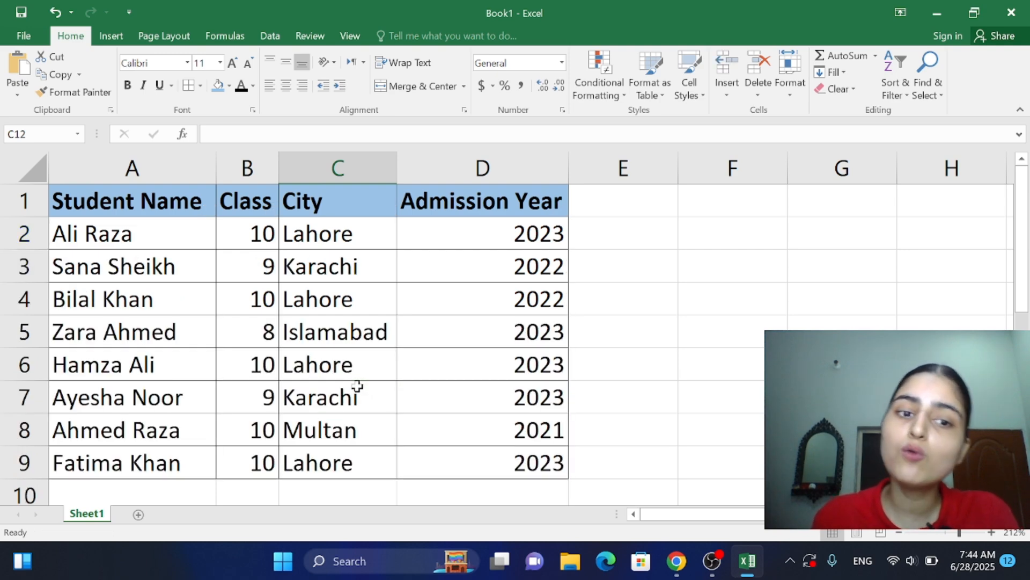
{"action": "mouse_move", "coordinate": [1025, 227]}
{"action": "left_mouse_down"}
{"action": "mouse_move", "coordinate": [1026, 257]}
{"action": "mouse_move", "coordinate": [1025, 228]}
{"action": "left_mouse_up"}
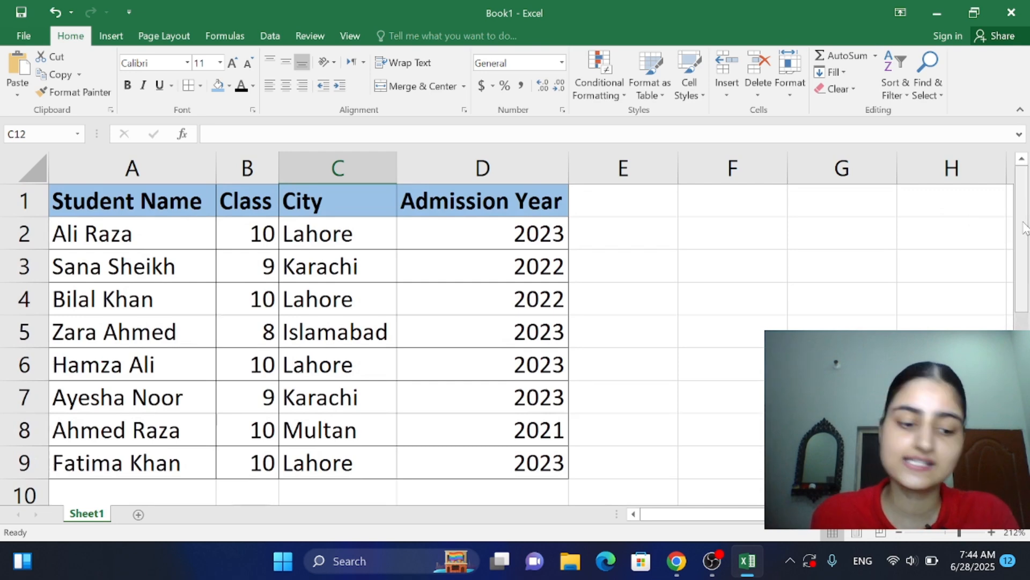
{"action": "key", "text": "ctrl+shift+l"}
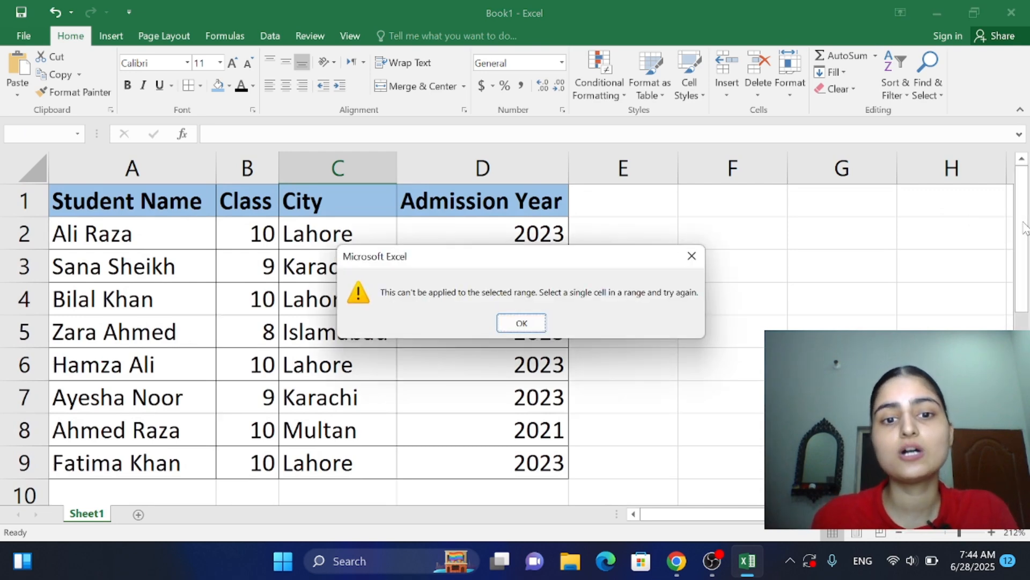
{"action": "left_click", "coordinate": [524, 324]}
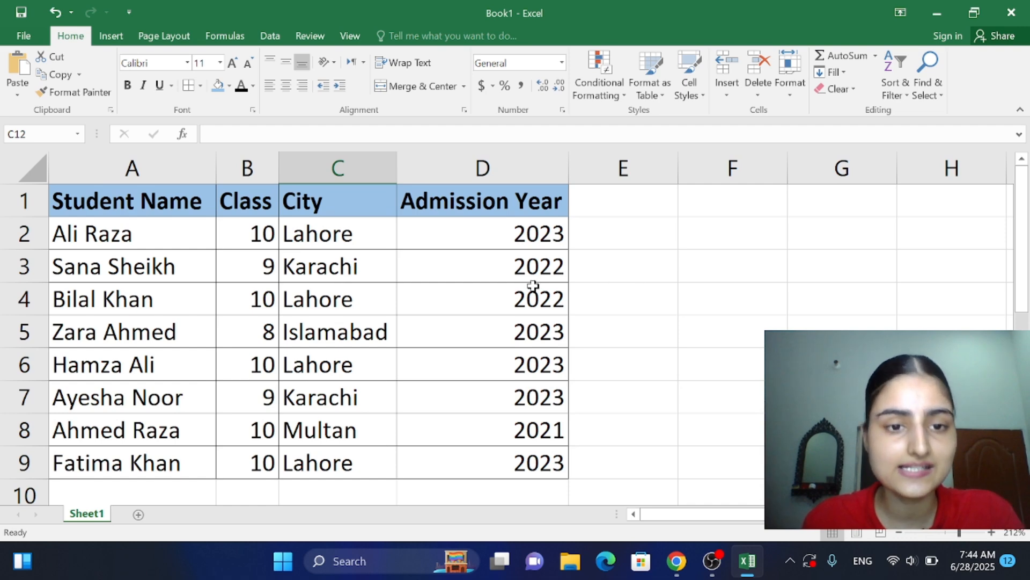
Step: Add filters to the student table's headers again, starting from the Student Name header in A1
{"action": "left_click", "coordinate": [351, 291]}
{"action": "left_click", "coordinate": [153, 233]}
{"action": "left_click", "coordinate": [137, 193]}
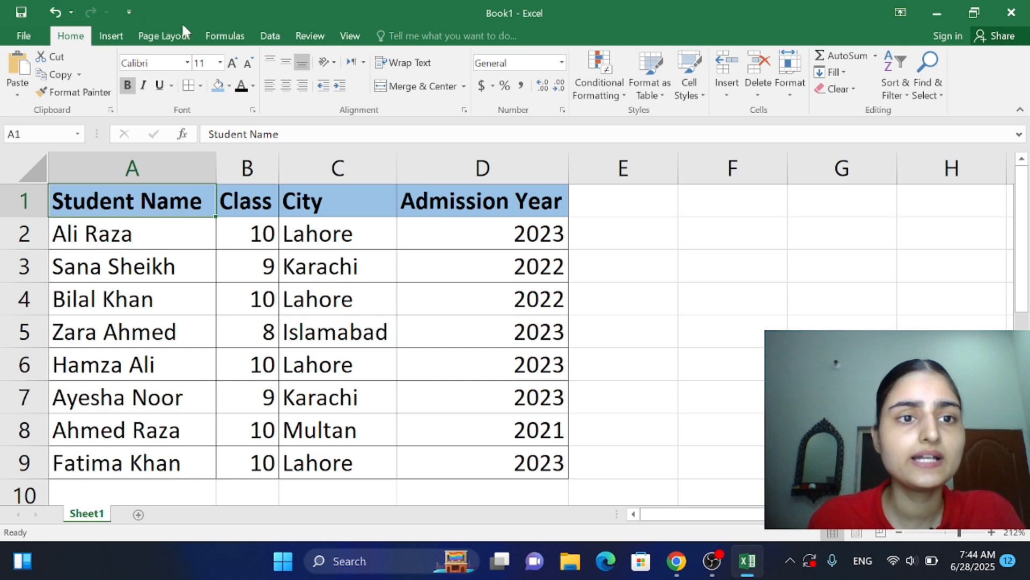
{"action": "left_click", "coordinate": [269, 35]}
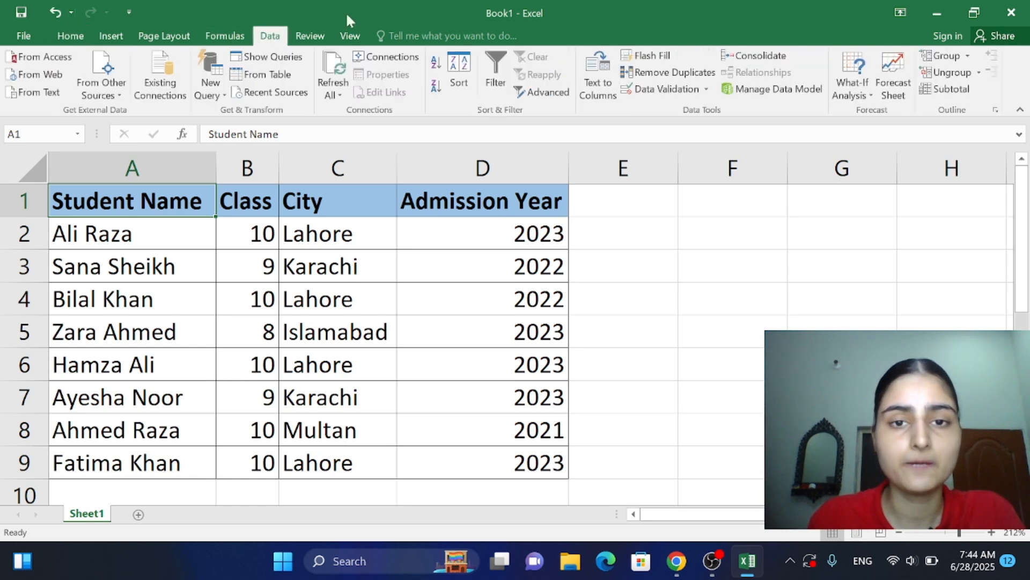
{"action": "left_click", "coordinate": [485, 75]}
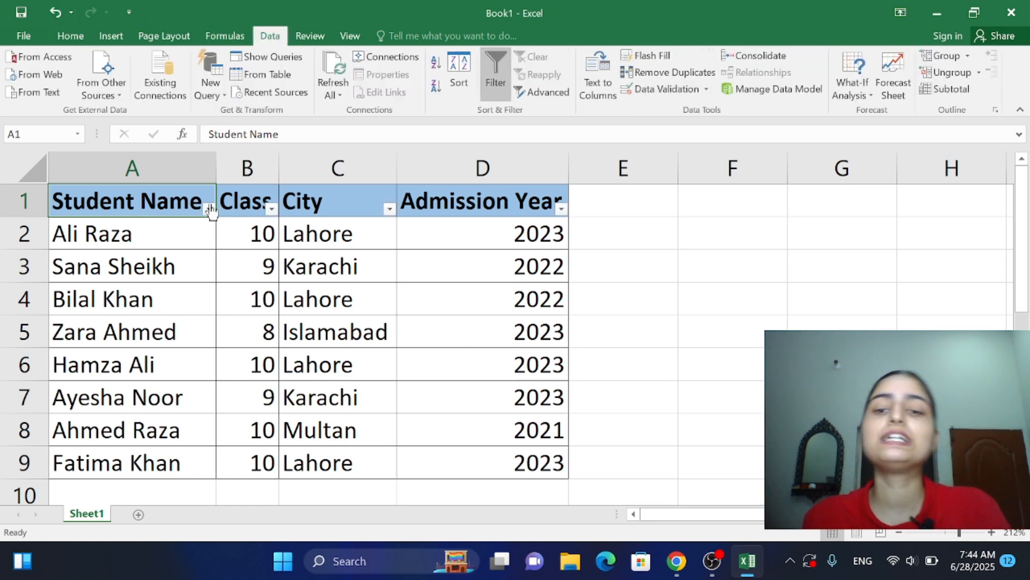
{"action": "left_click", "coordinate": [688, 288]}
{"action": "left_click", "coordinate": [600, 265]}
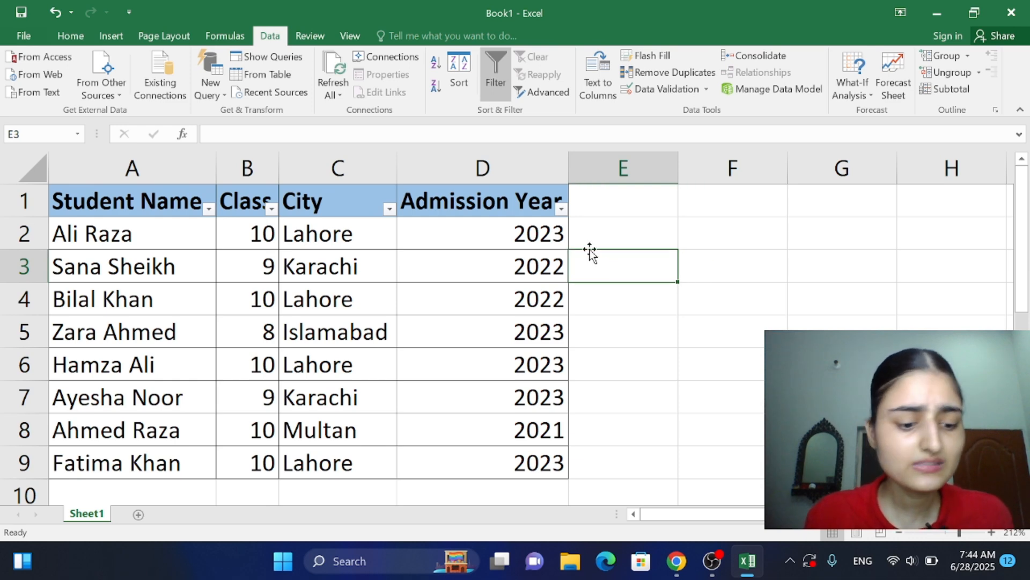
Step: Remove the filters from the student table's headers and review the filtering instructions in the PDF in Chrome
{"action": "left_click", "coordinate": [497, 86]}
{"action": "left_click", "coordinate": [704, 267]}
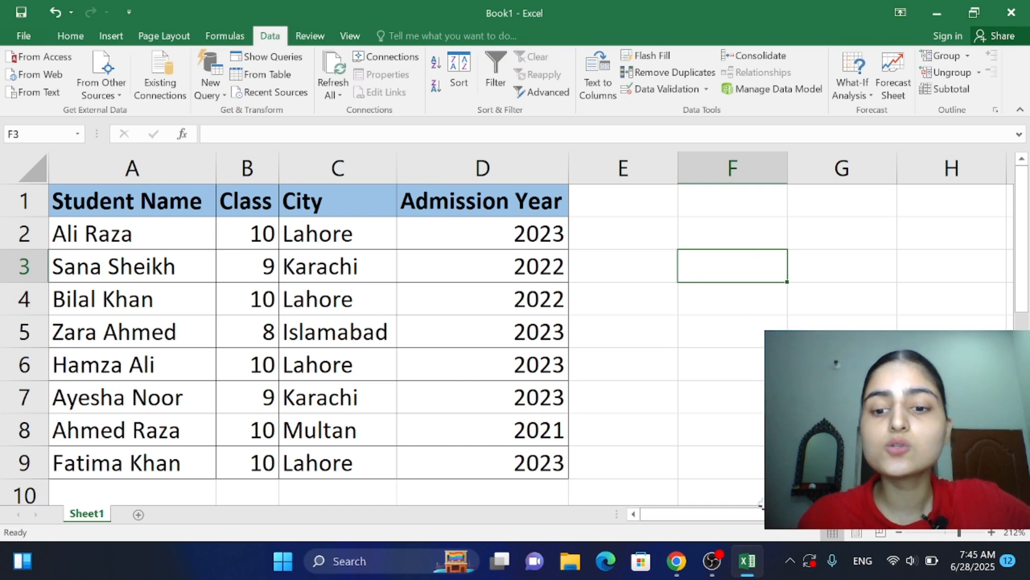
{"action": "left_click", "coordinate": [666, 564]}
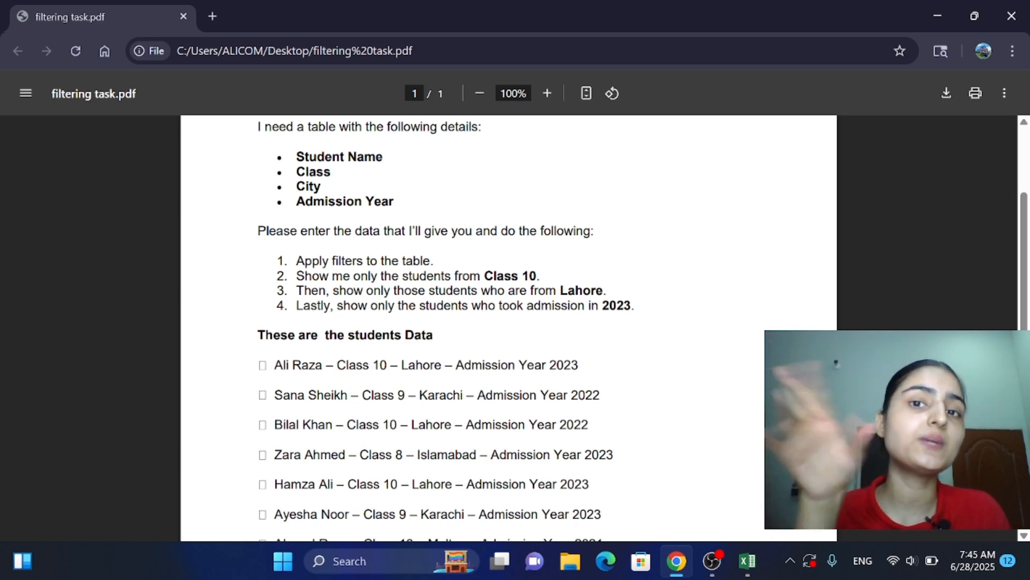
Step: Return to Excel, undo the recent filter changes to restore the Class 10, Lahore and 2023 filters, and check the filtered student rows
{"action": "left_click", "coordinate": [754, 573]}
{"action": "left_click", "coordinate": [454, 385]}
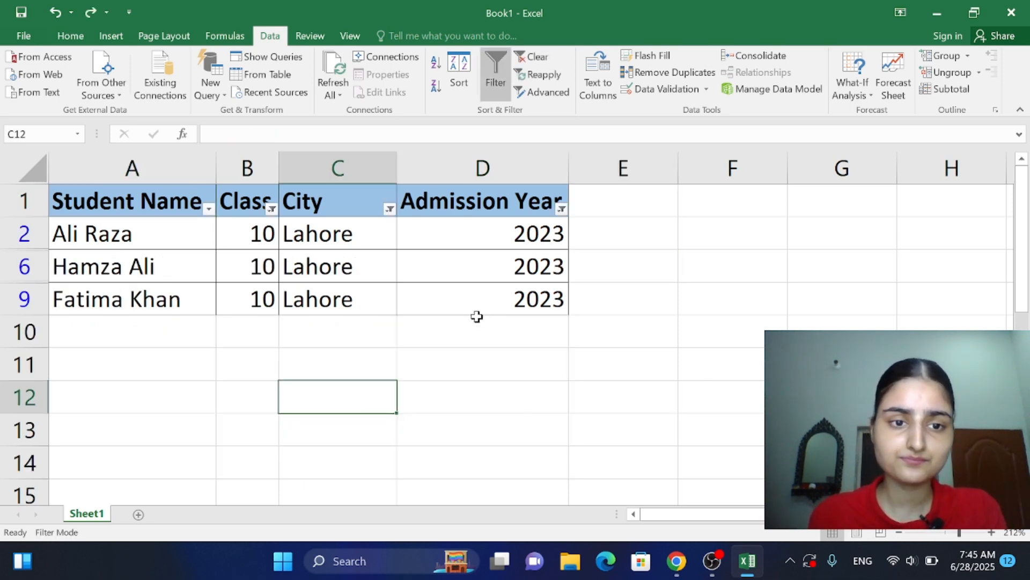
{"action": "left_click", "coordinate": [476, 320]}
{"action": "left_click", "coordinate": [451, 375]}
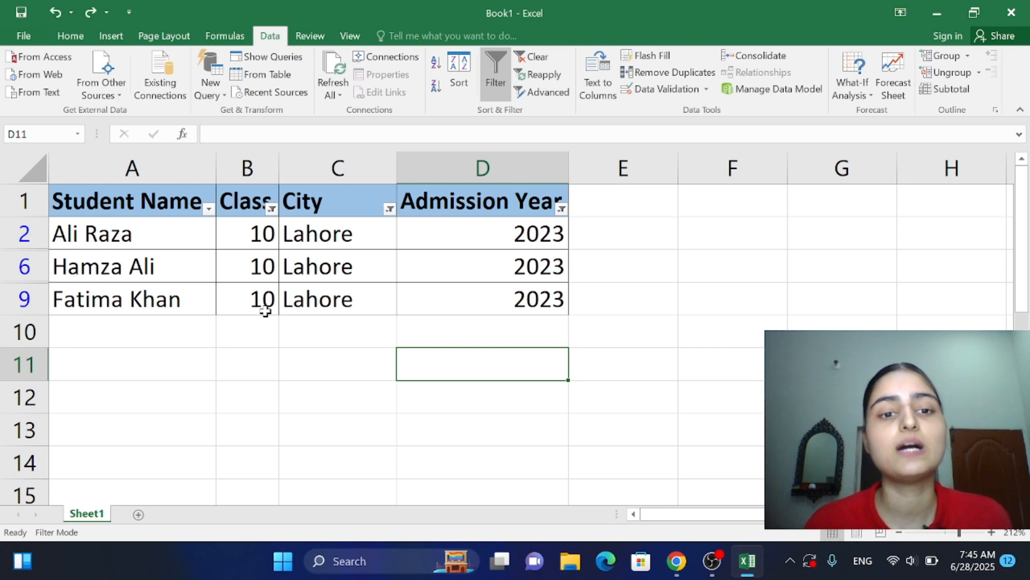
{"action": "left_click", "coordinate": [54, 309]}
{"action": "left_click", "coordinate": [164, 263]}
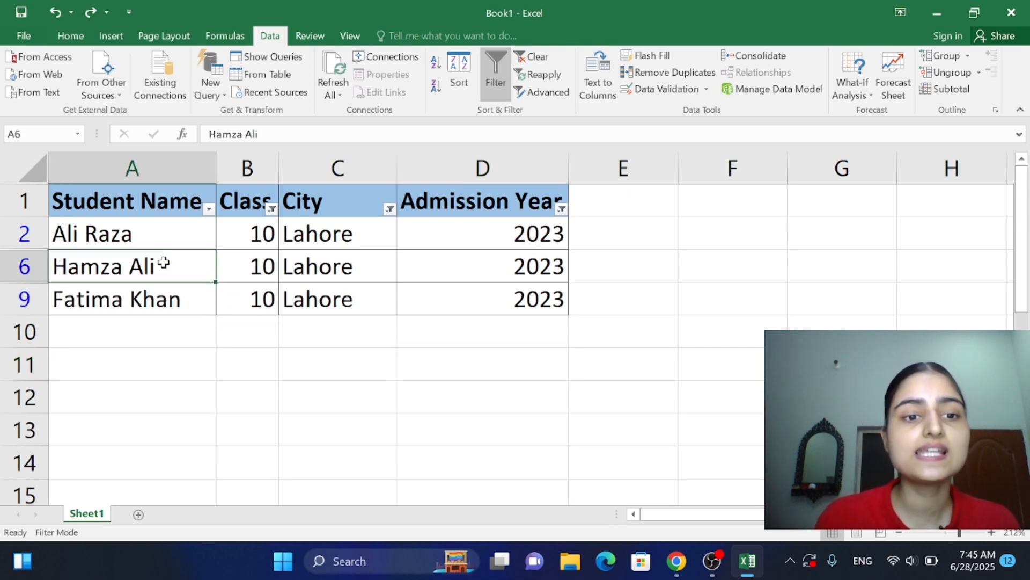
{"action": "left_click", "coordinate": [160, 235]}
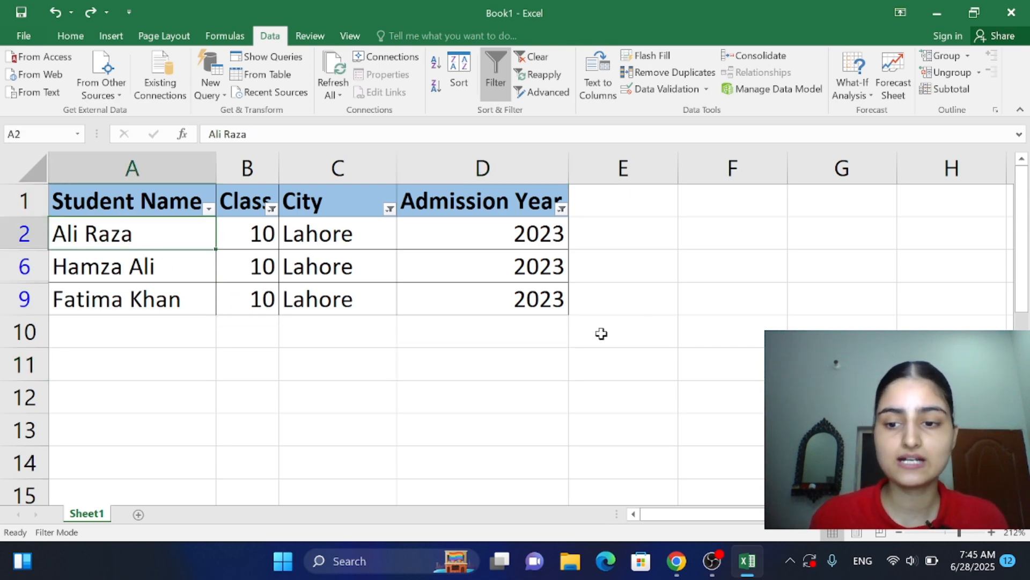
Step: Remove all filters from the student table with empty cell D10 selected, and undo the removal
{"action": "left_click", "coordinate": [974, 532]}
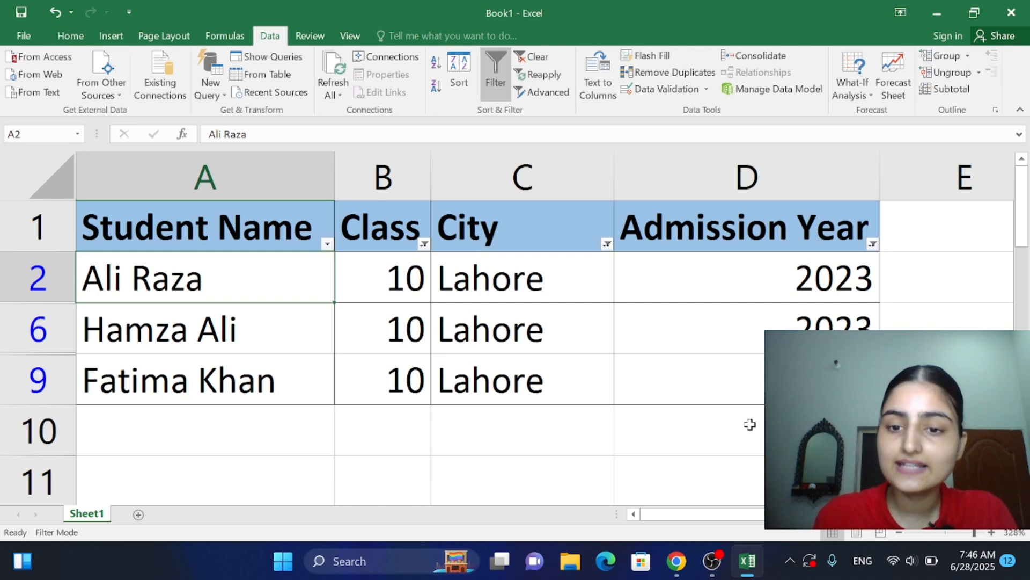
{"action": "left_click_drag", "start_coordinate": [974, 534], "coordinate": [967, 535]}
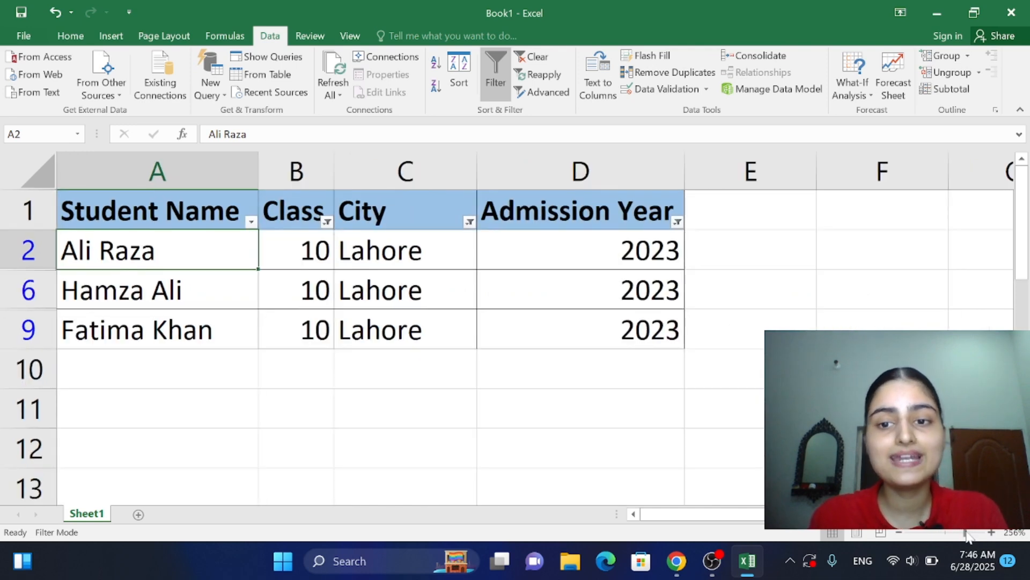
{"action": "left_click", "coordinate": [599, 377]}
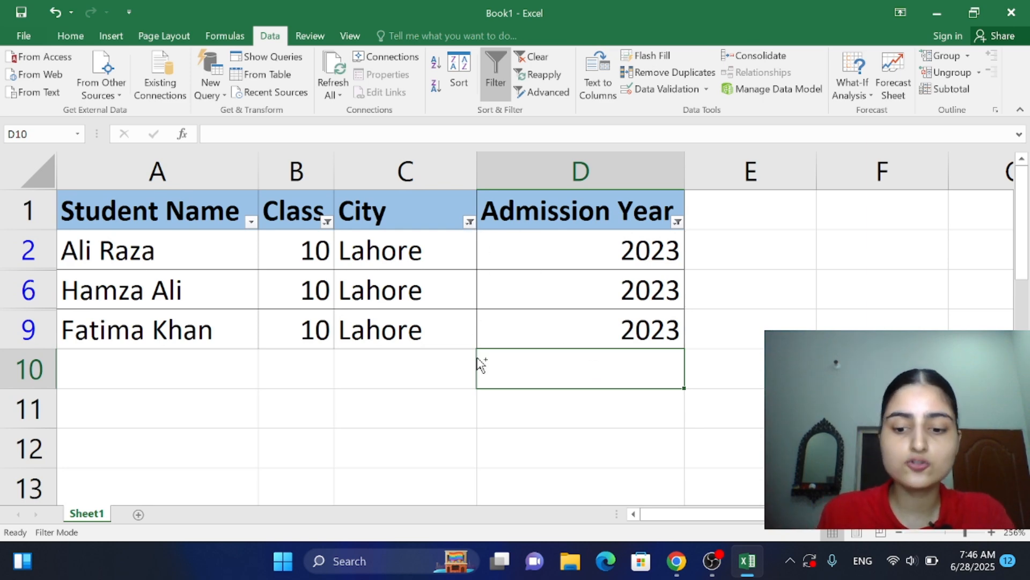
{"action": "key", "text": "ctrl+shift+l"}
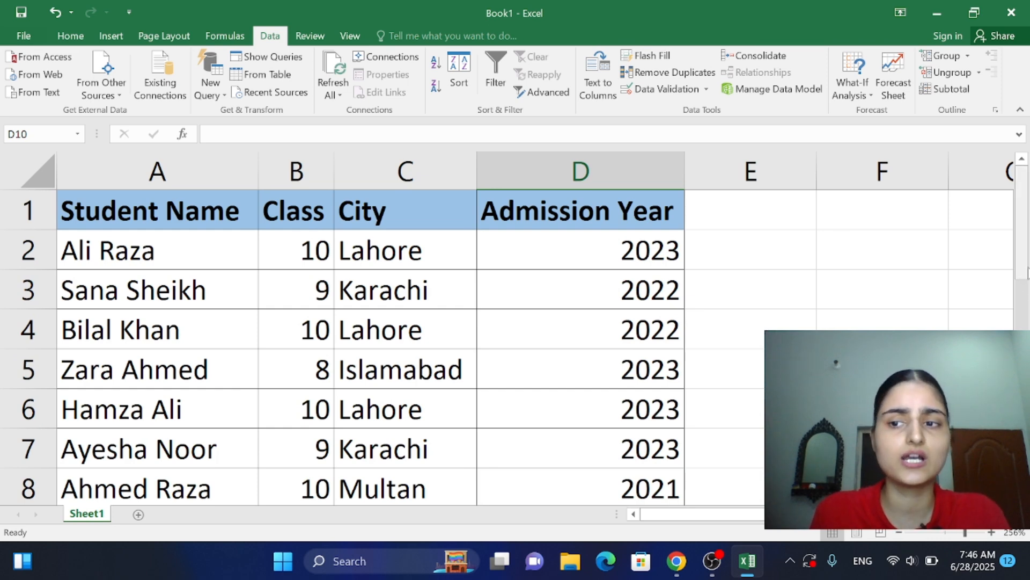
{"action": "left_click_drag", "start_coordinate": [1026, 290], "coordinate": [1026, 268]}
{"action": "left_click", "coordinate": [883, 369]}
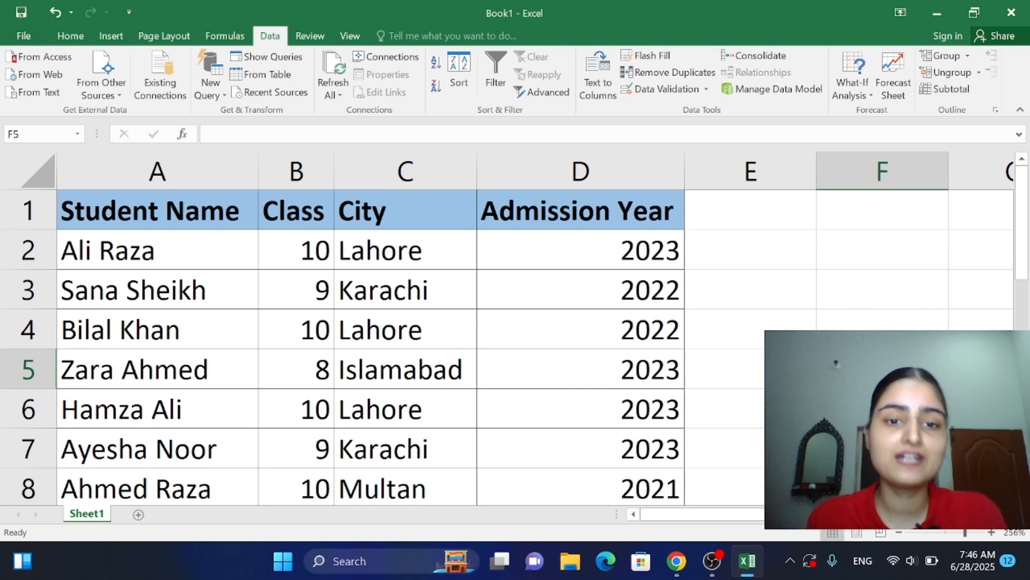
{"action": "key", "text": "ctrl+z"}
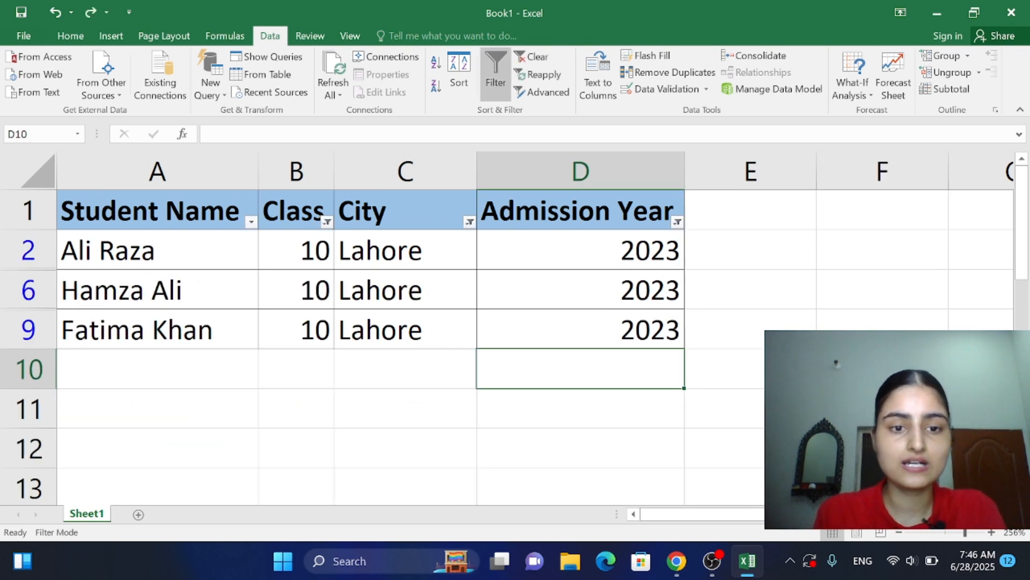
{"action": "left_click", "coordinate": [678, 398]}
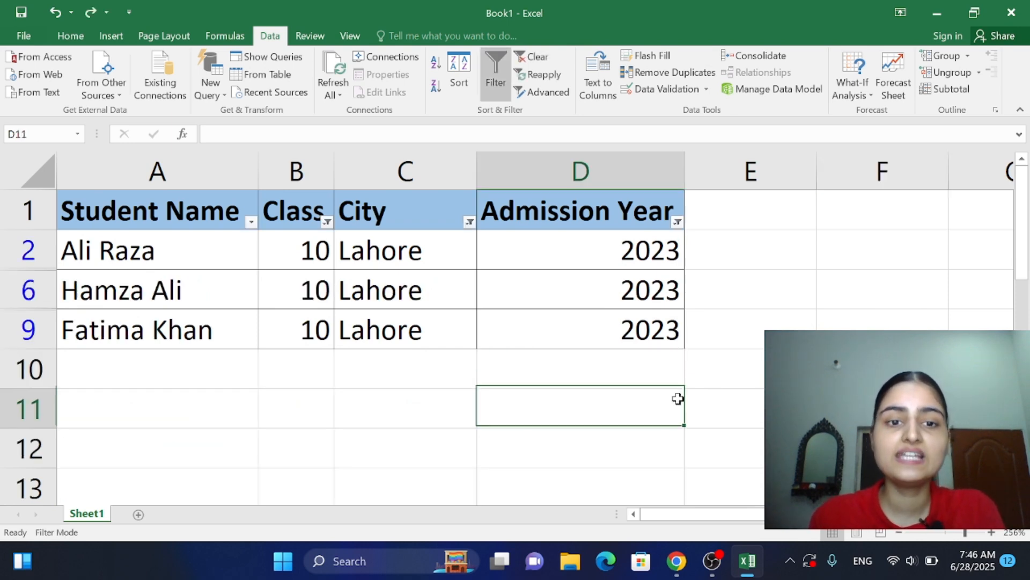
{"action": "left_click", "coordinate": [39, 41]}
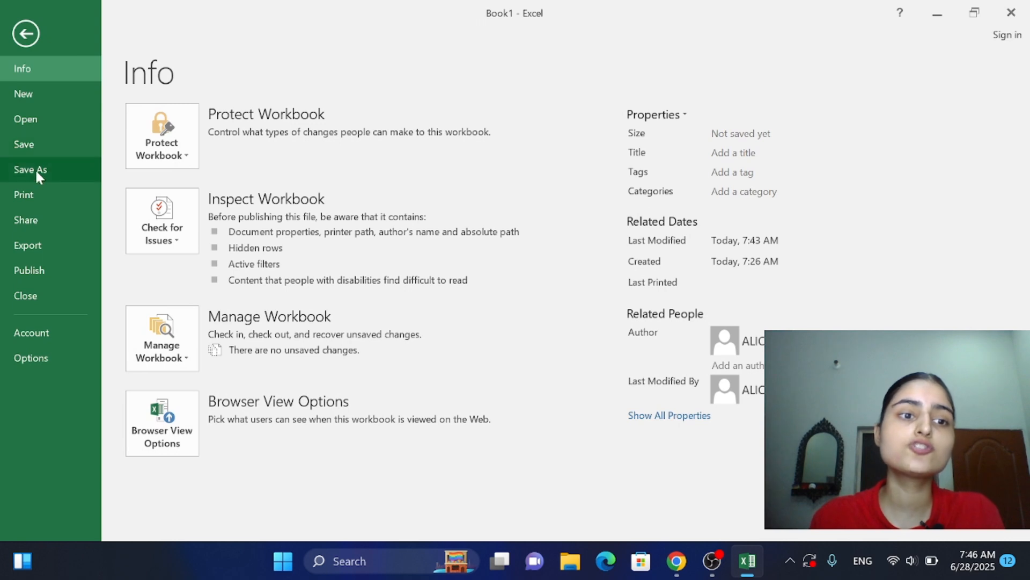
{"action": "left_click", "coordinate": [26, 35]}
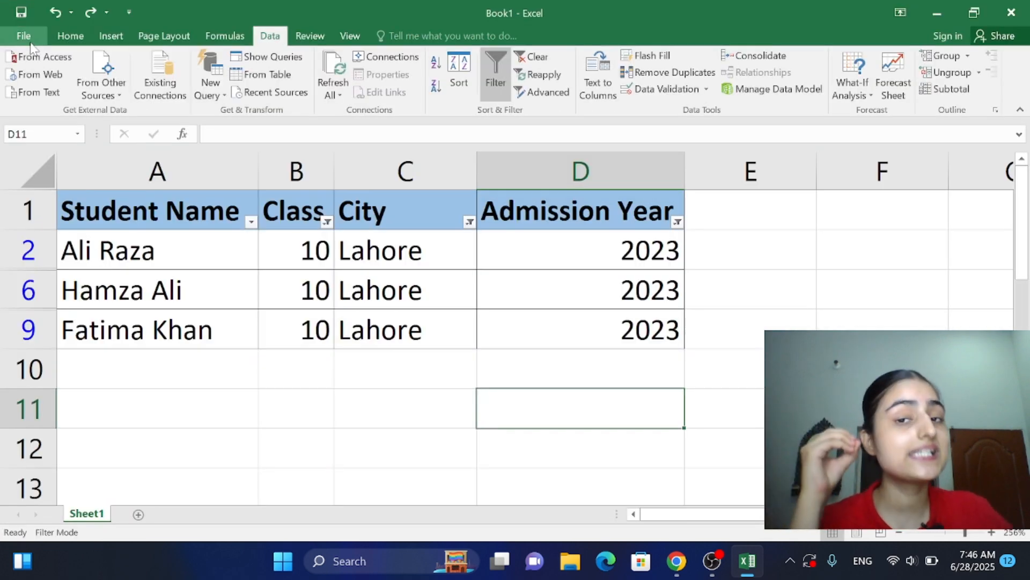